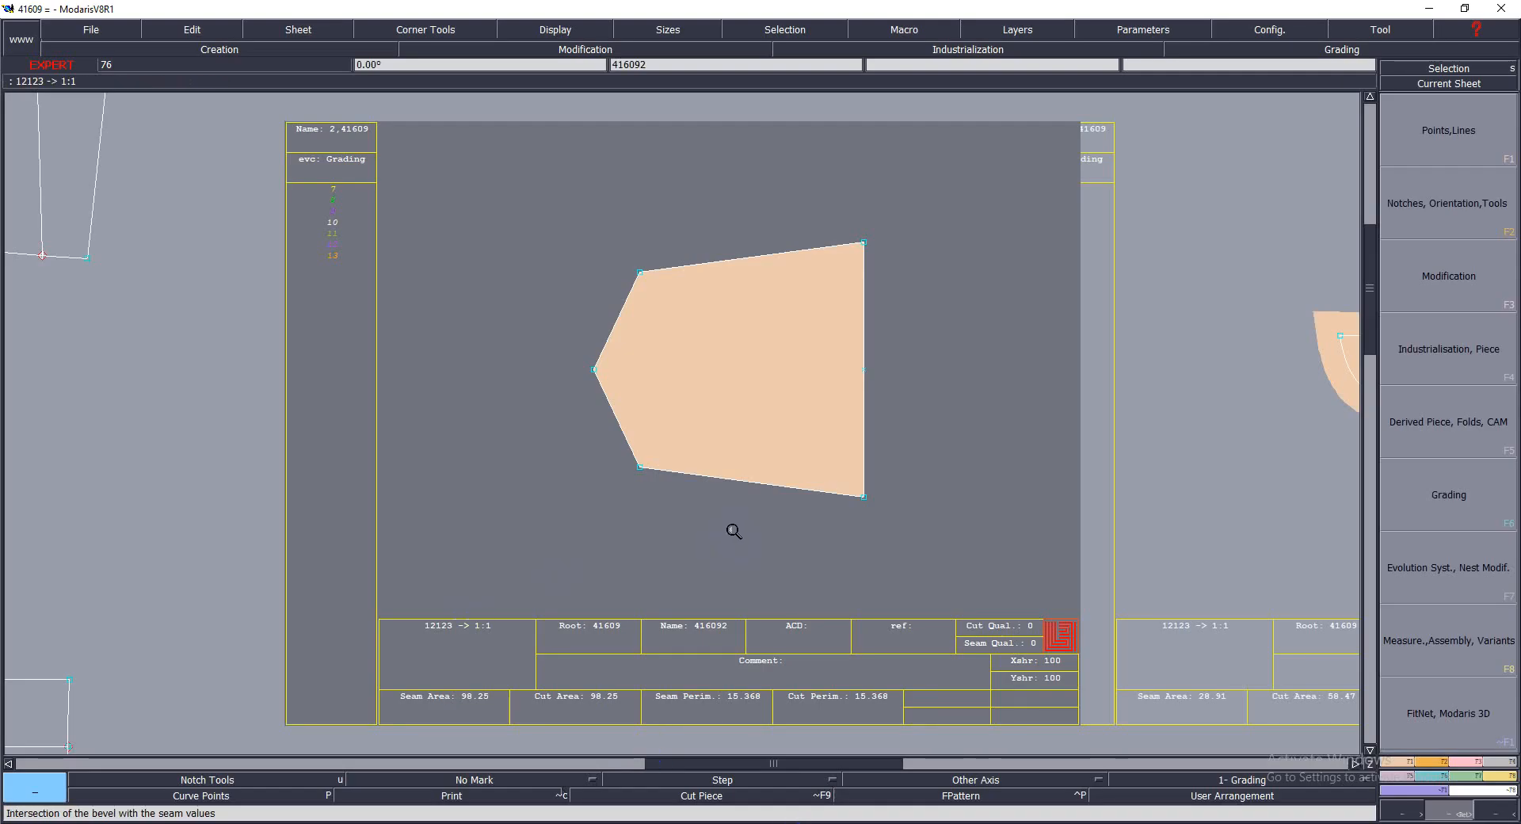
Copy the geometry of the pointed pocket piece 416092 onto a new sheet
{"action": "left_click", "coordinate": [855, 496]}
{"action": "left_click", "coordinate": [662, 346]}
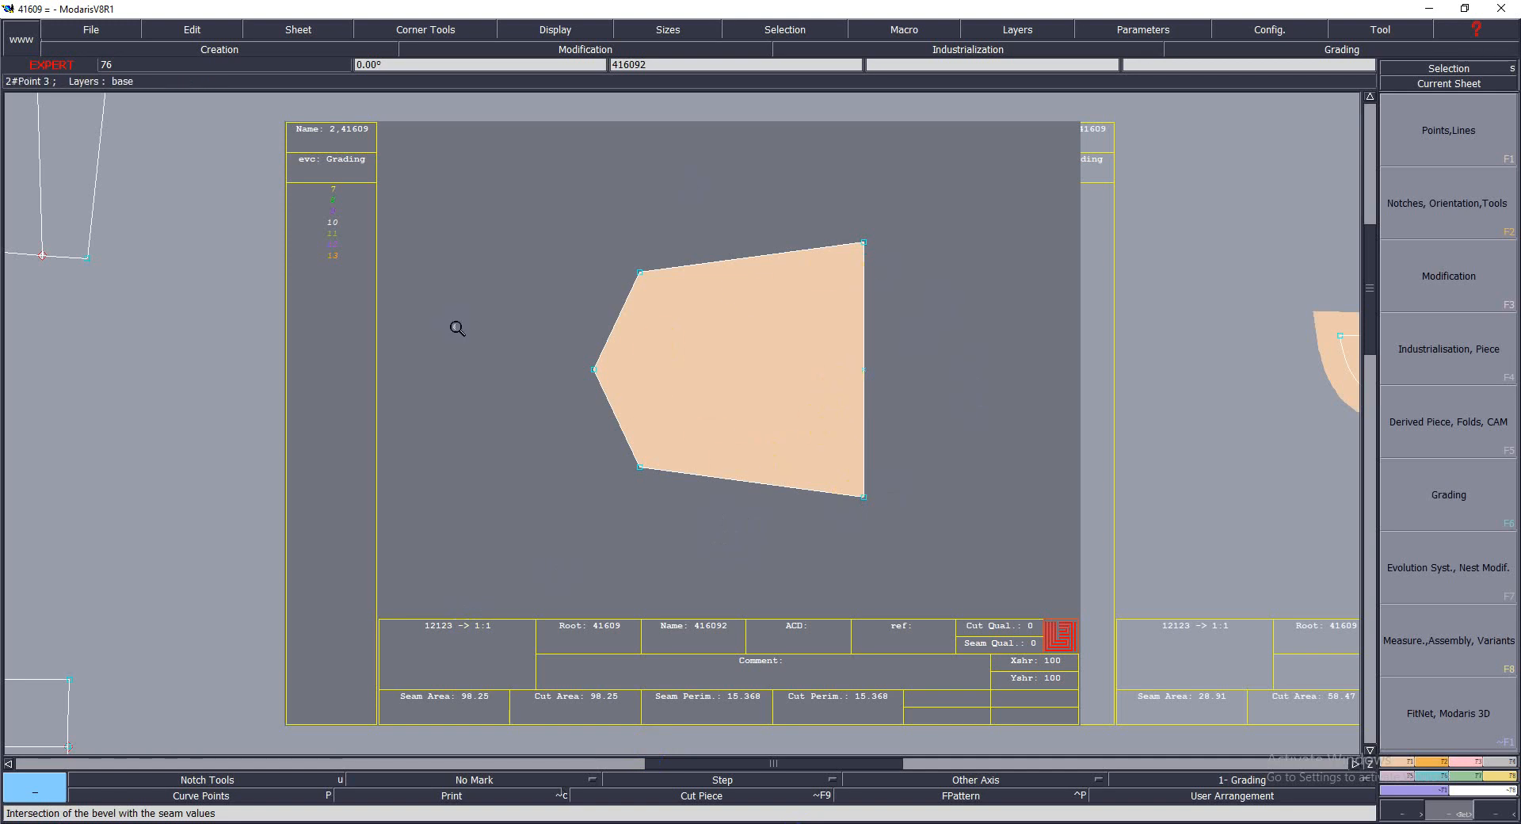
{"action": "left_click", "coordinate": [641, 273]}
{"action": "key", "text": "c"}
{"action": "left_click", "coordinate": [656, 406]}
{"action": "left_click", "coordinate": [896, 457]}
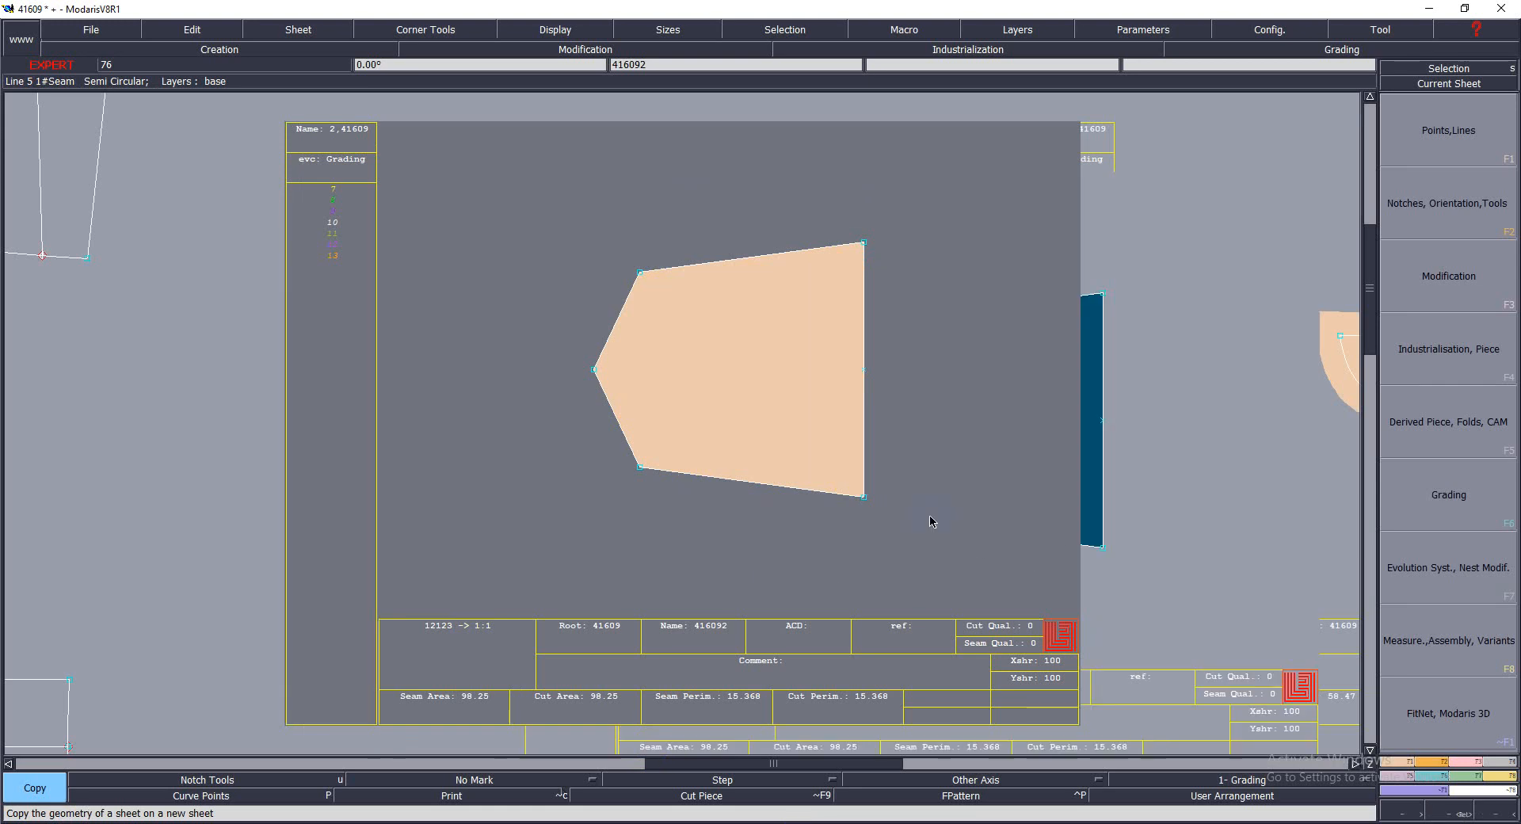
Arrange all the sheets and display only the original pocket sheet and its copy
{"action": "key", "text": "j"}
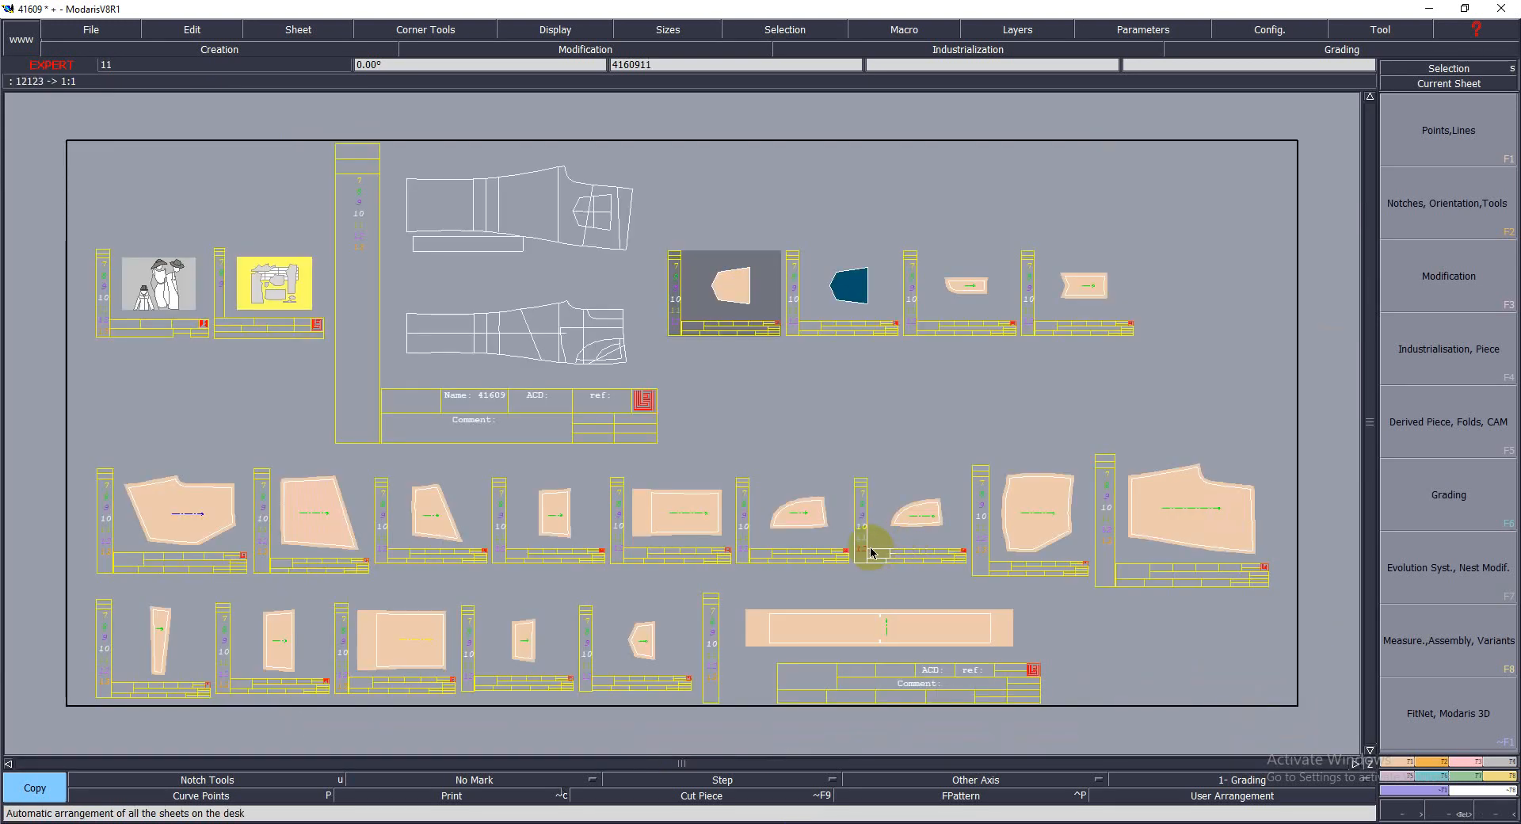
{"action": "key", "text": "z"}
{"action": "left_click", "coordinate": [703, 329]}
{"action": "left_click", "coordinate": [832, 299]}
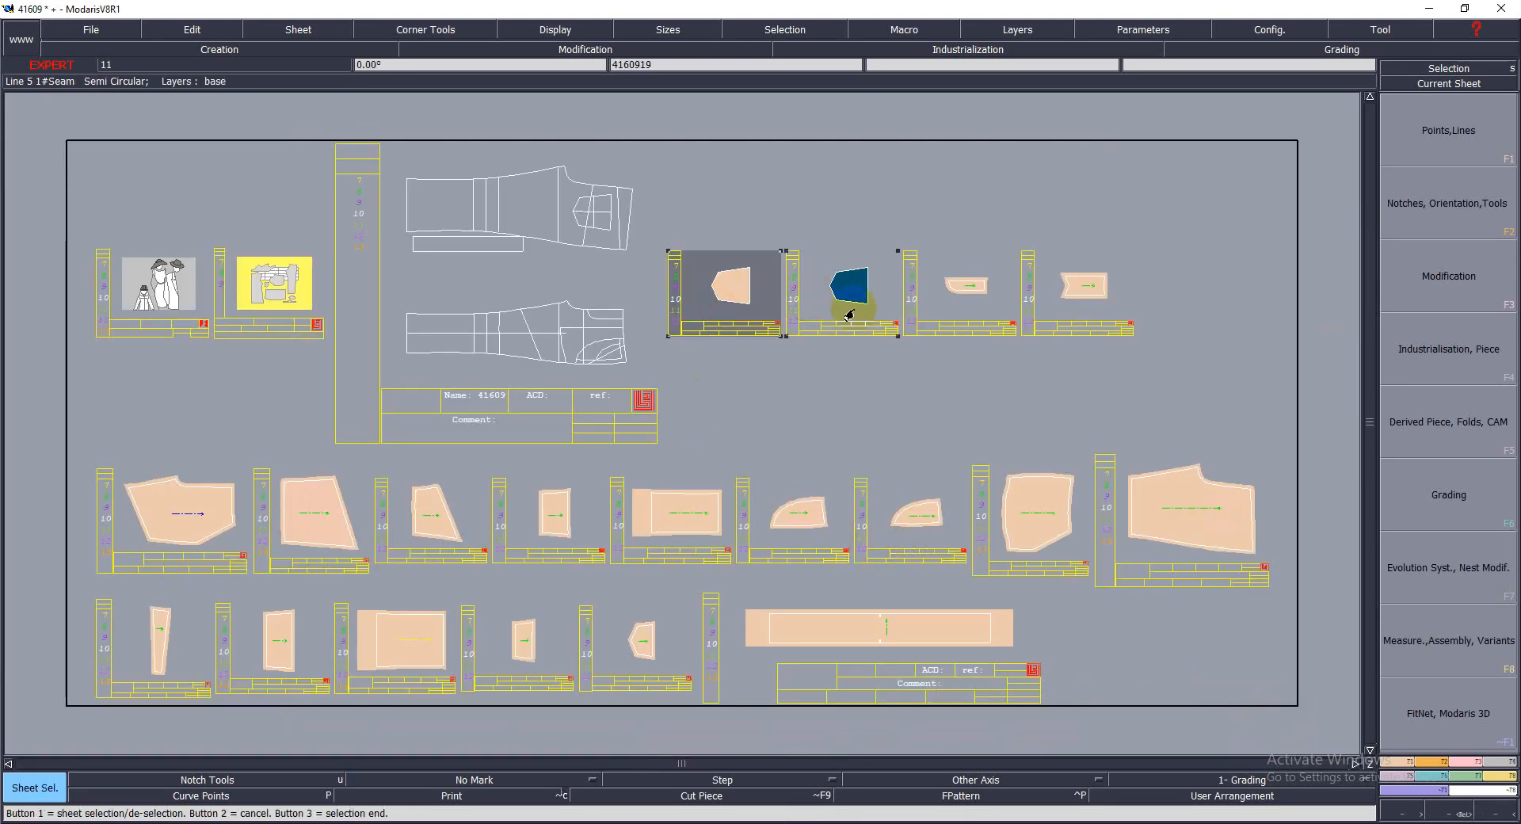
{"action": "key", "text": "8"}
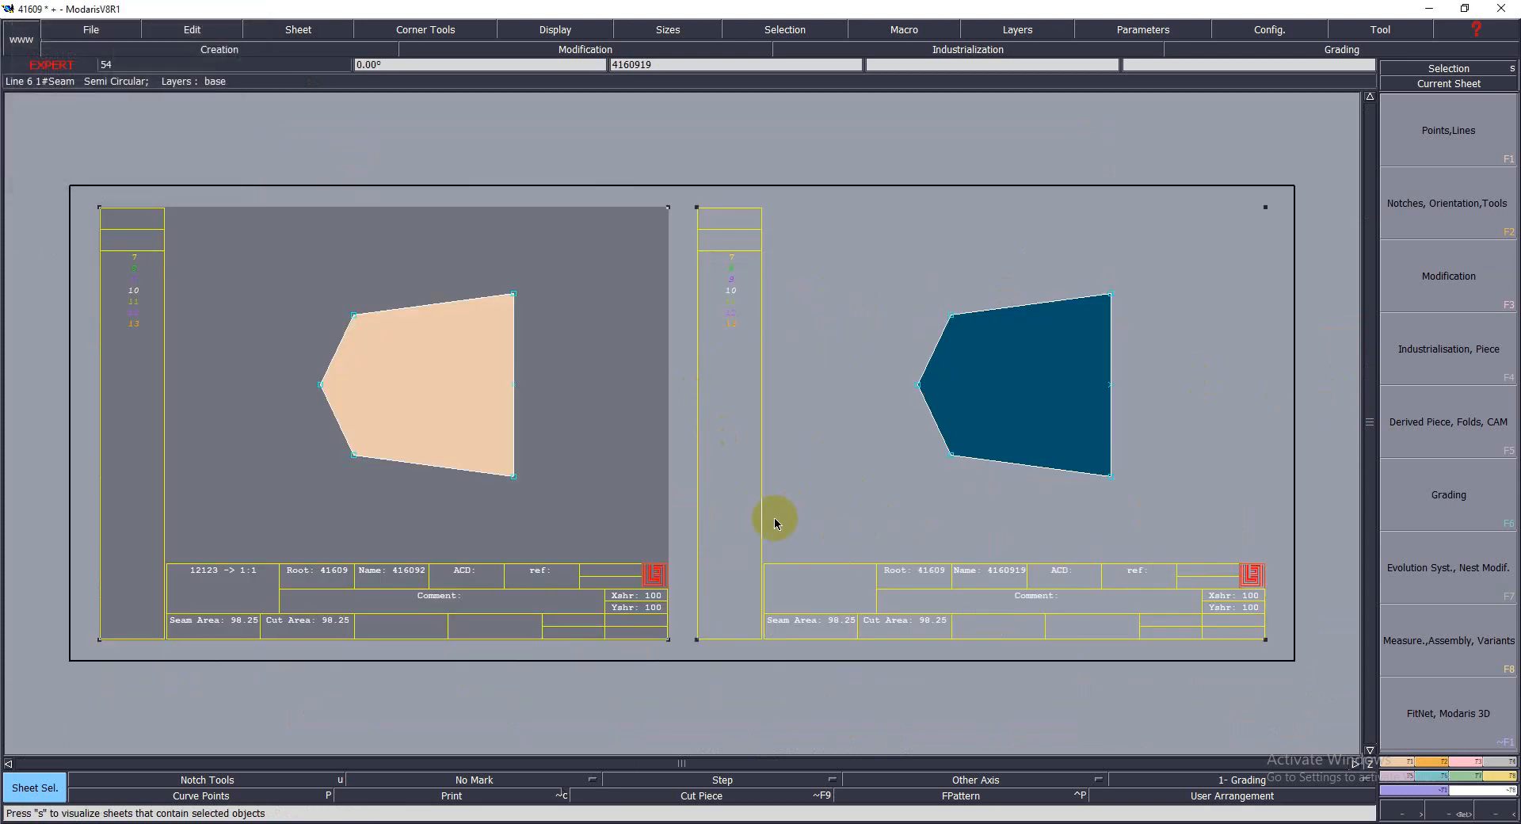
Make the copied pocket sheet current and rotate it in 90° increments until its point faces up
{"action": "key", "text": "i"}
{"action": "left_click", "coordinate": [799, 518]}
{"action": "key", "text": "Return"}
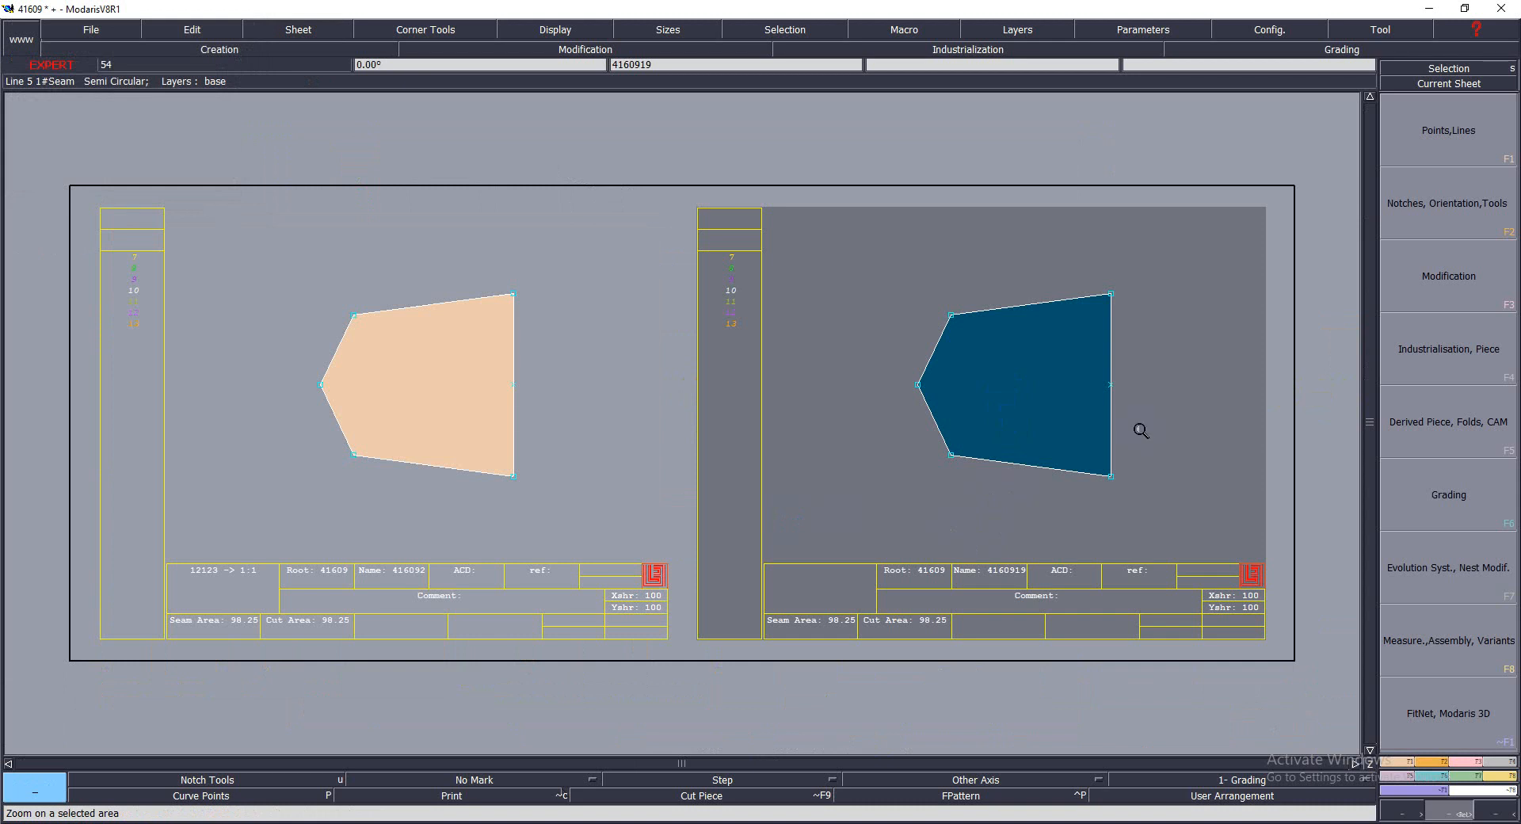
{"action": "key", "text": "F2"}
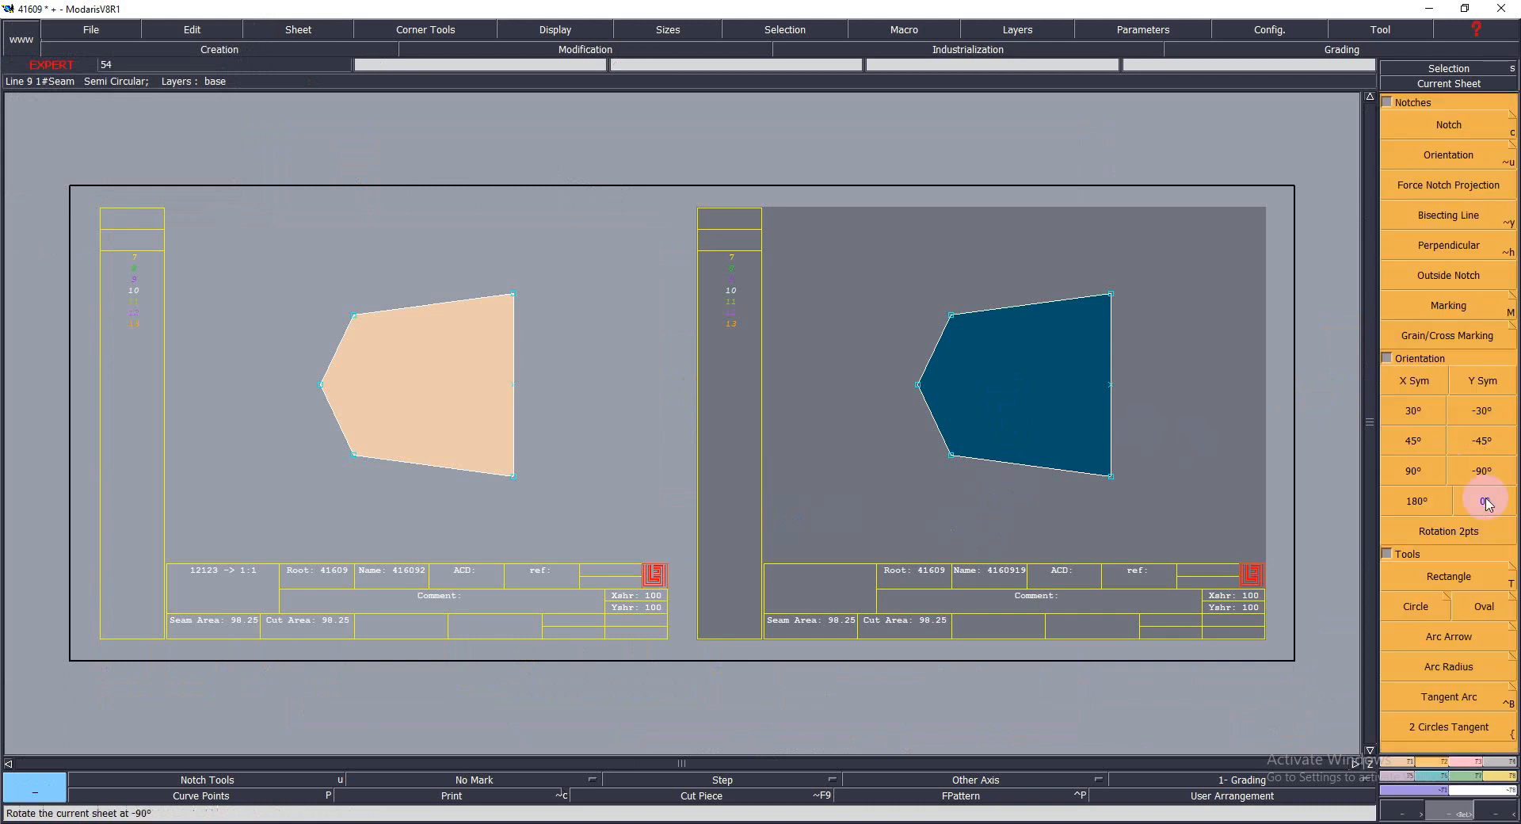
{"action": "left_click", "coordinate": [1413, 472]}
{"action": "left_click", "coordinate": [1414, 473]}
{"action": "left_click", "coordinate": [1414, 473]}
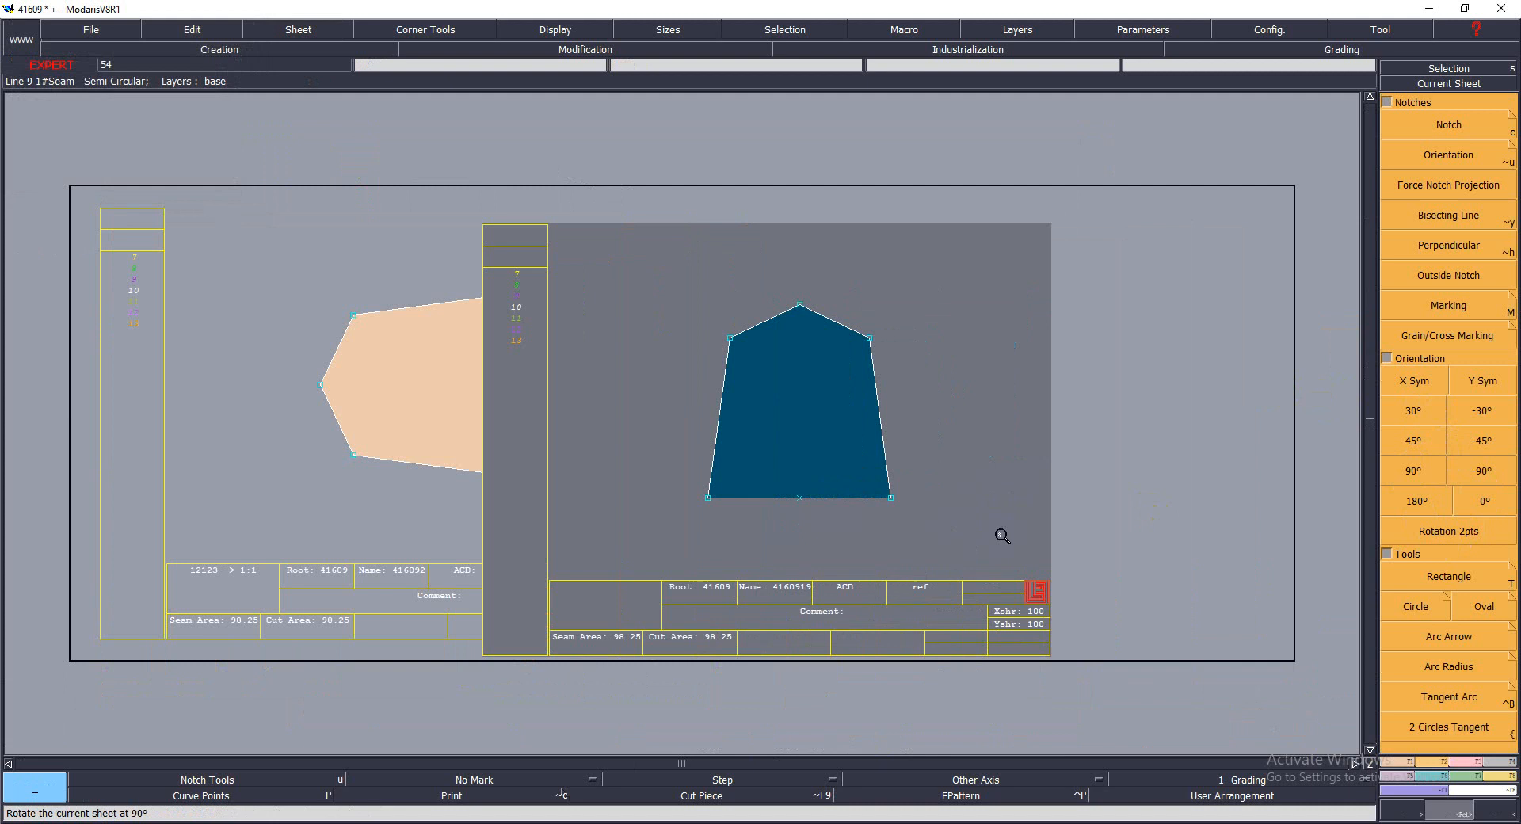
{"action": "left_click_drag", "start_coordinate": [678, 256], "coordinate": [917, 543]}
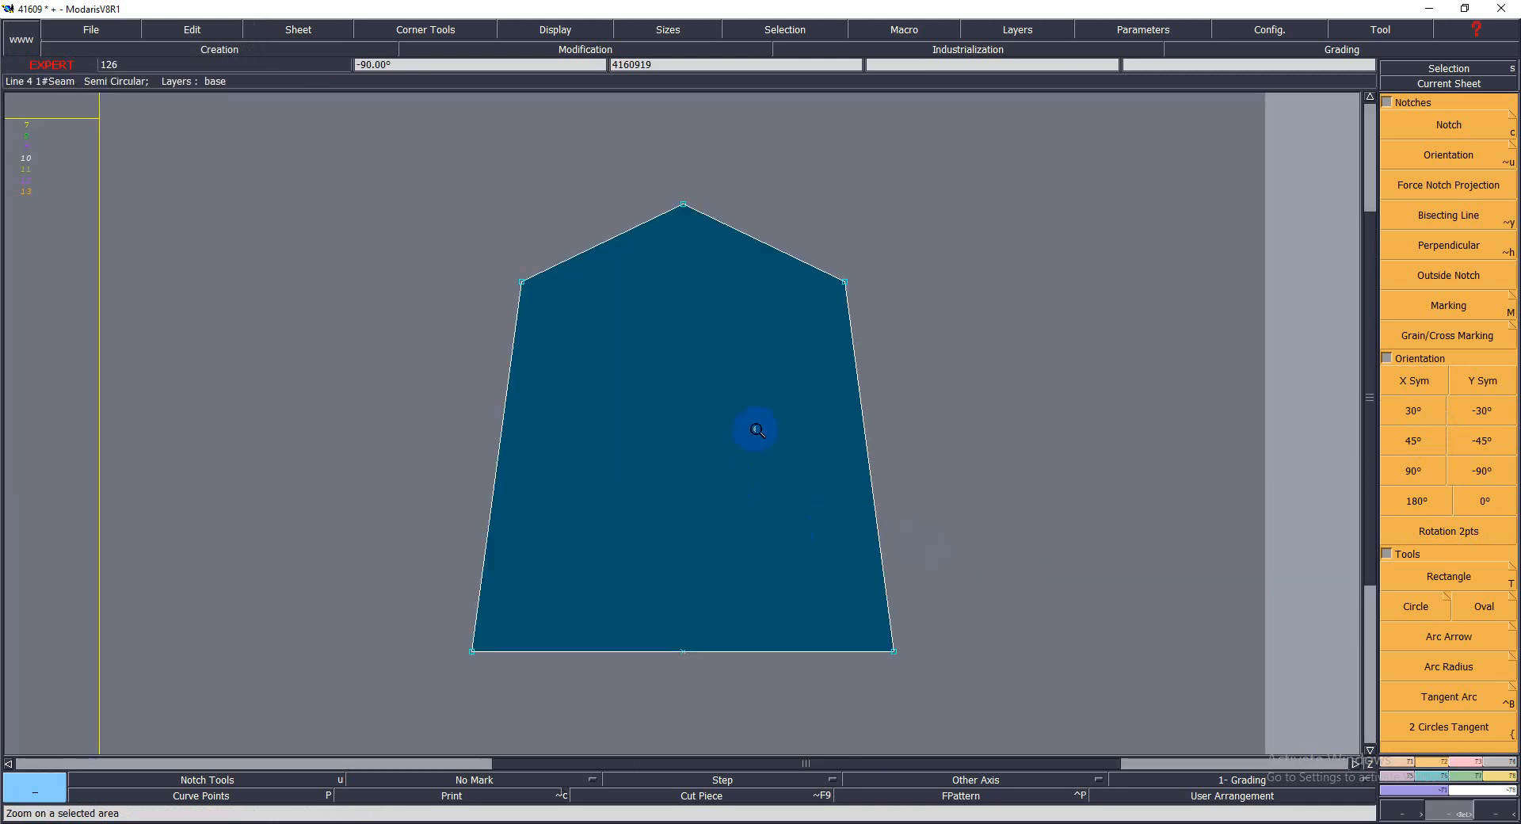
Pin the graded points and the characteristic points of the copied pocket piece
{"action": "left_click", "coordinate": [1476, 762]}
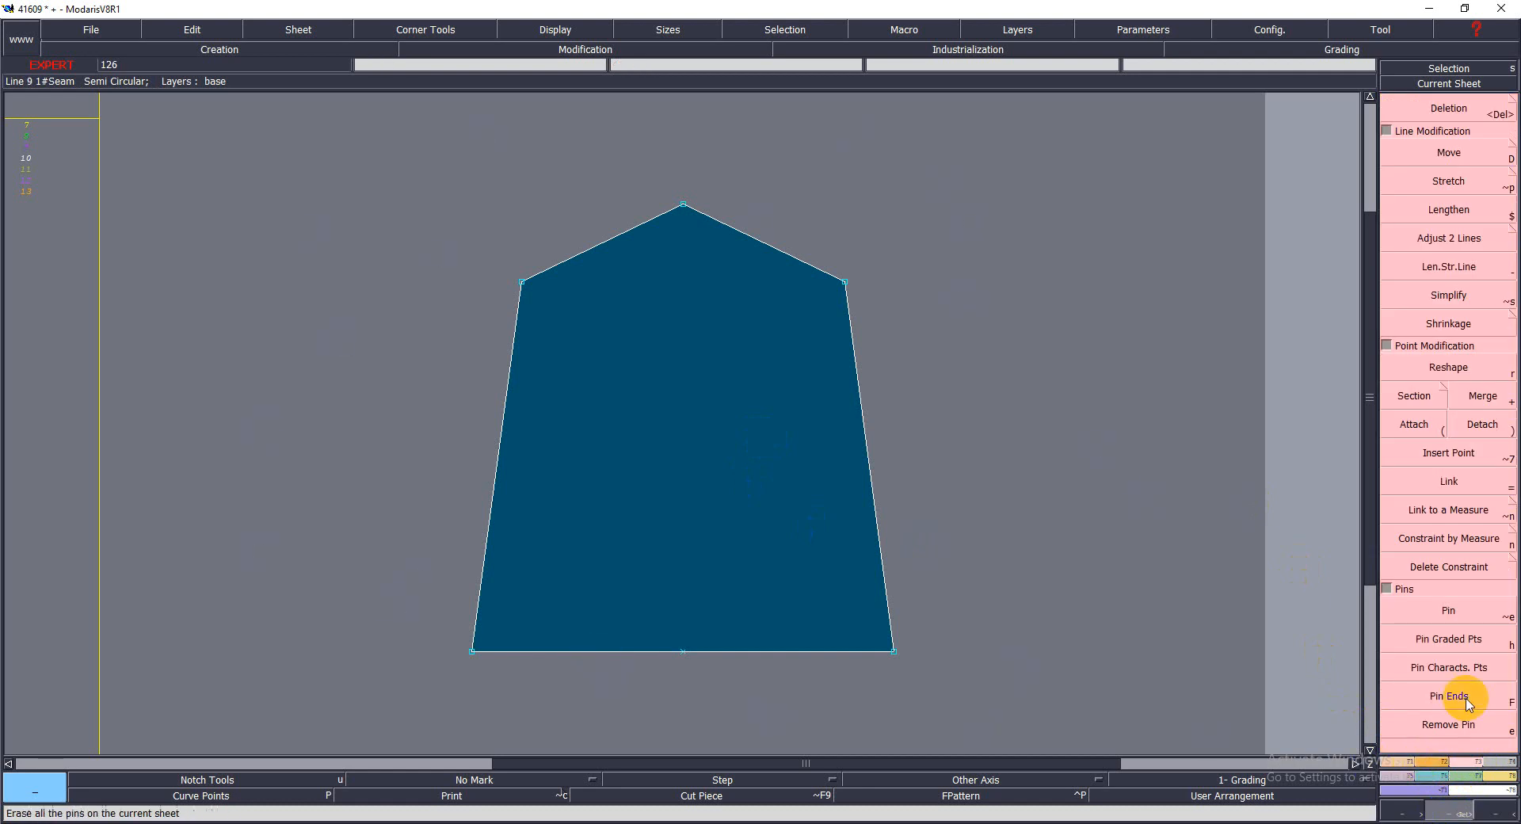
{"action": "left_click", "coordinate": [1435, 634]}
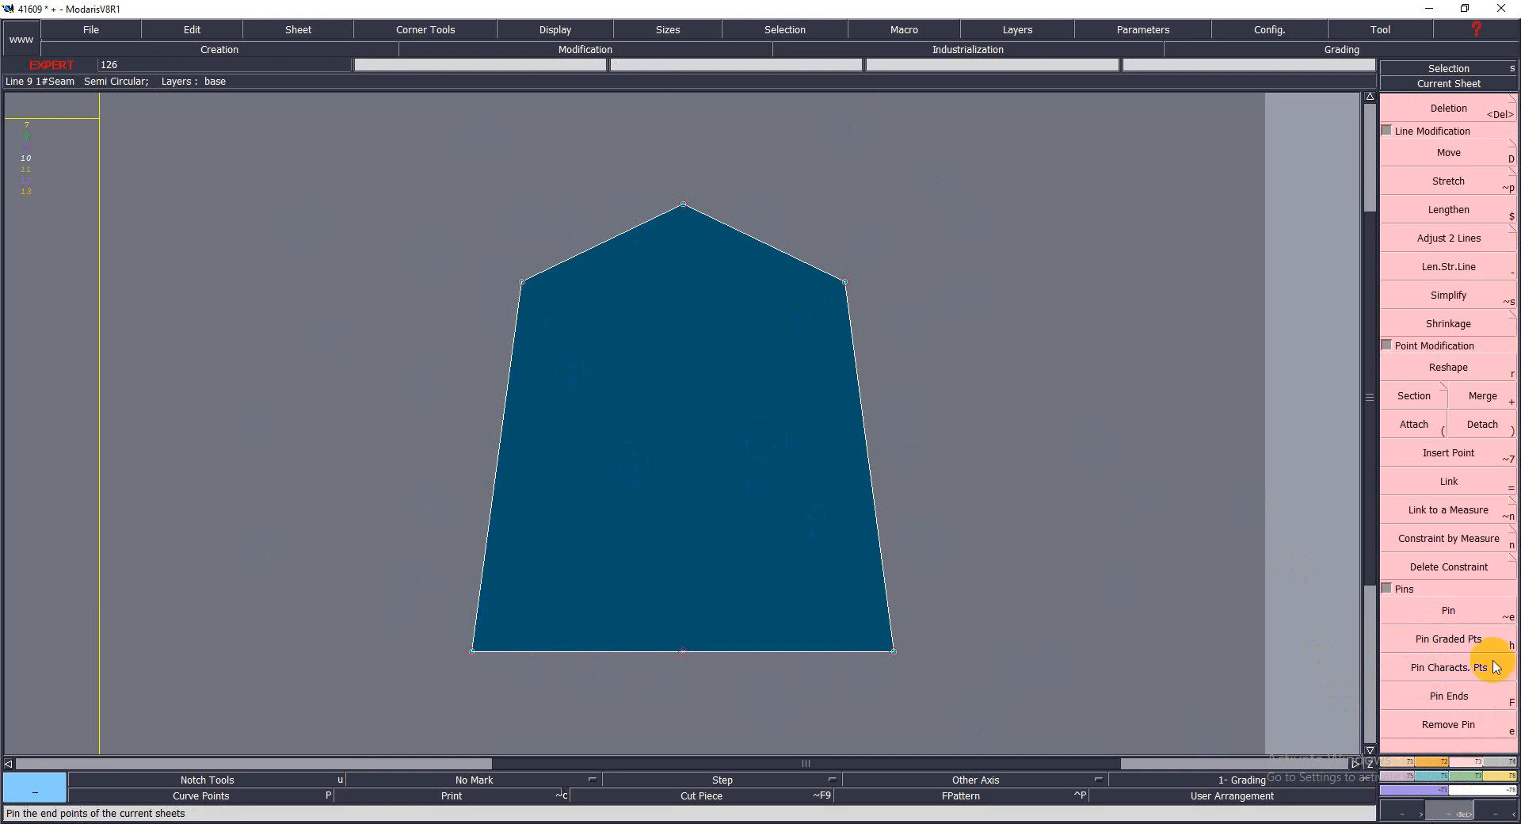
{"action": "left_click", "coordinate": [1462, 643]}
{"action": "left_click", "coordinate": [1449, 670]}
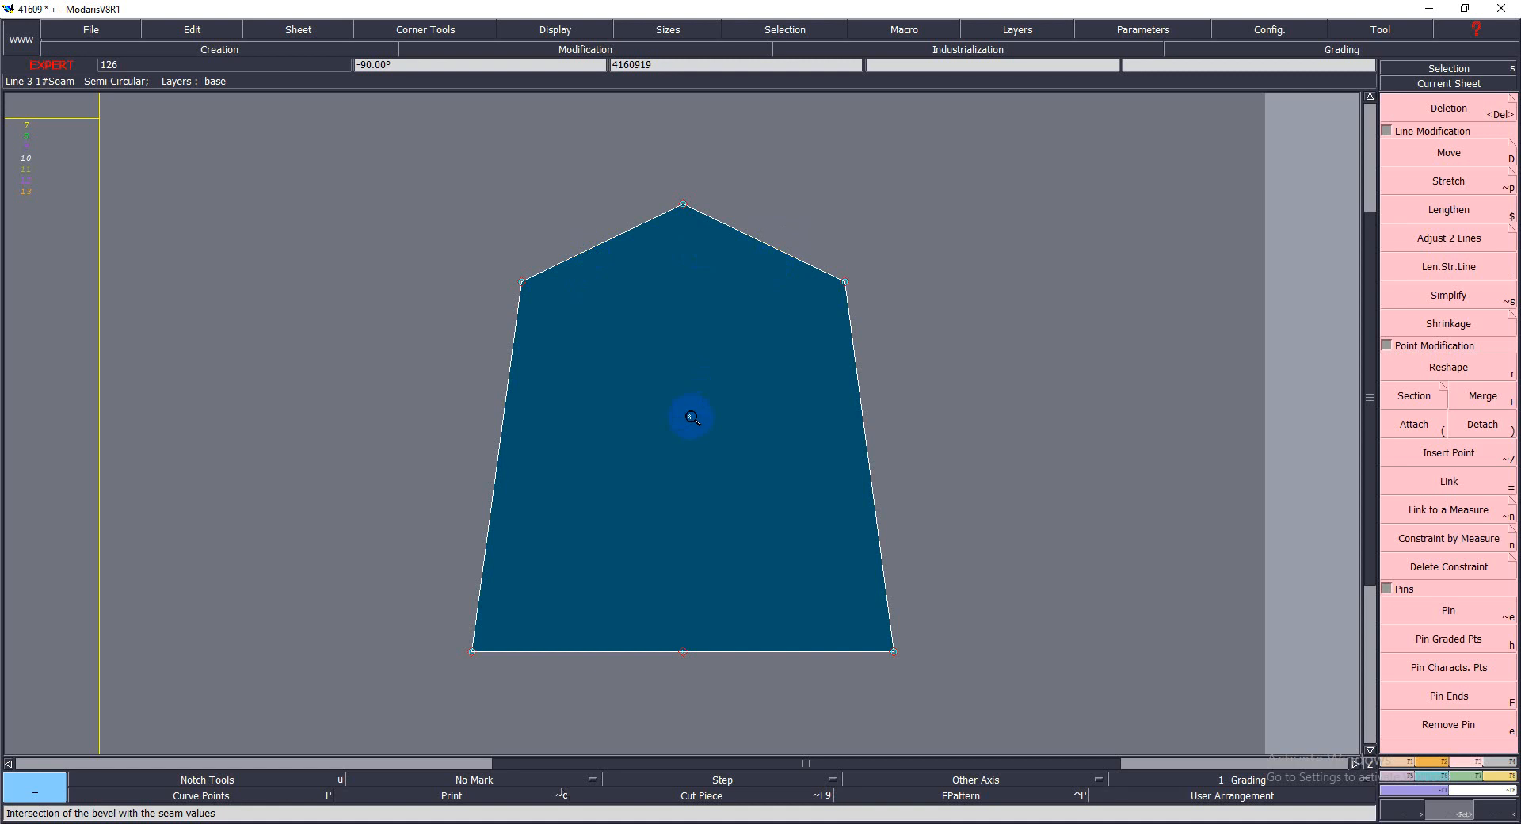
Create a developed point on the upper-left slanted edge, about 0.6 inch from its lower corner, and insert it into the line
{"action": "key", "text": "d"}
{"action": "left_click", "coordinate": [522, 283]}
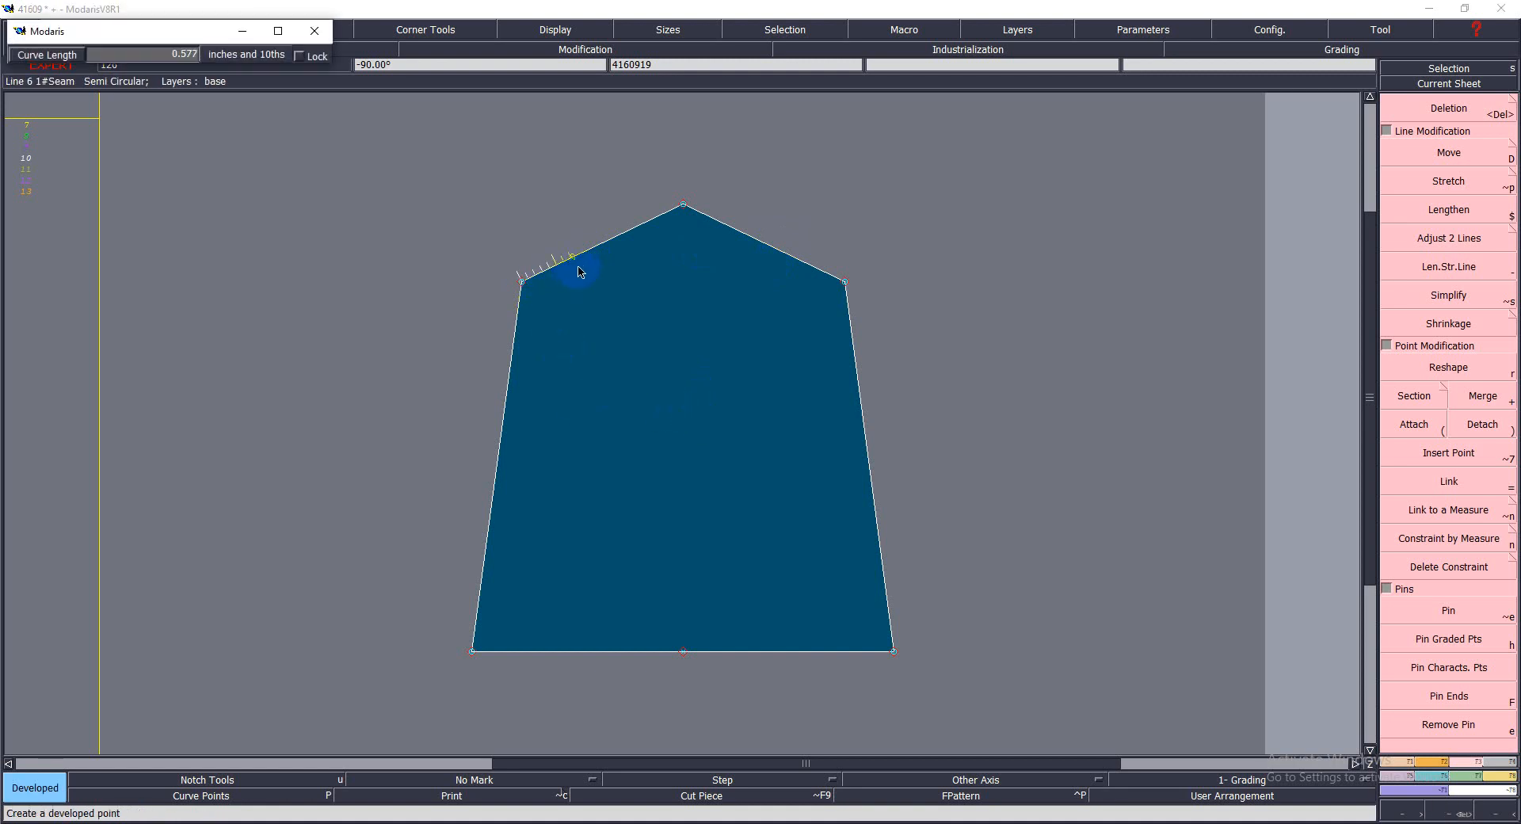
{"action": "left_click", "coordinate": [585, 267]}
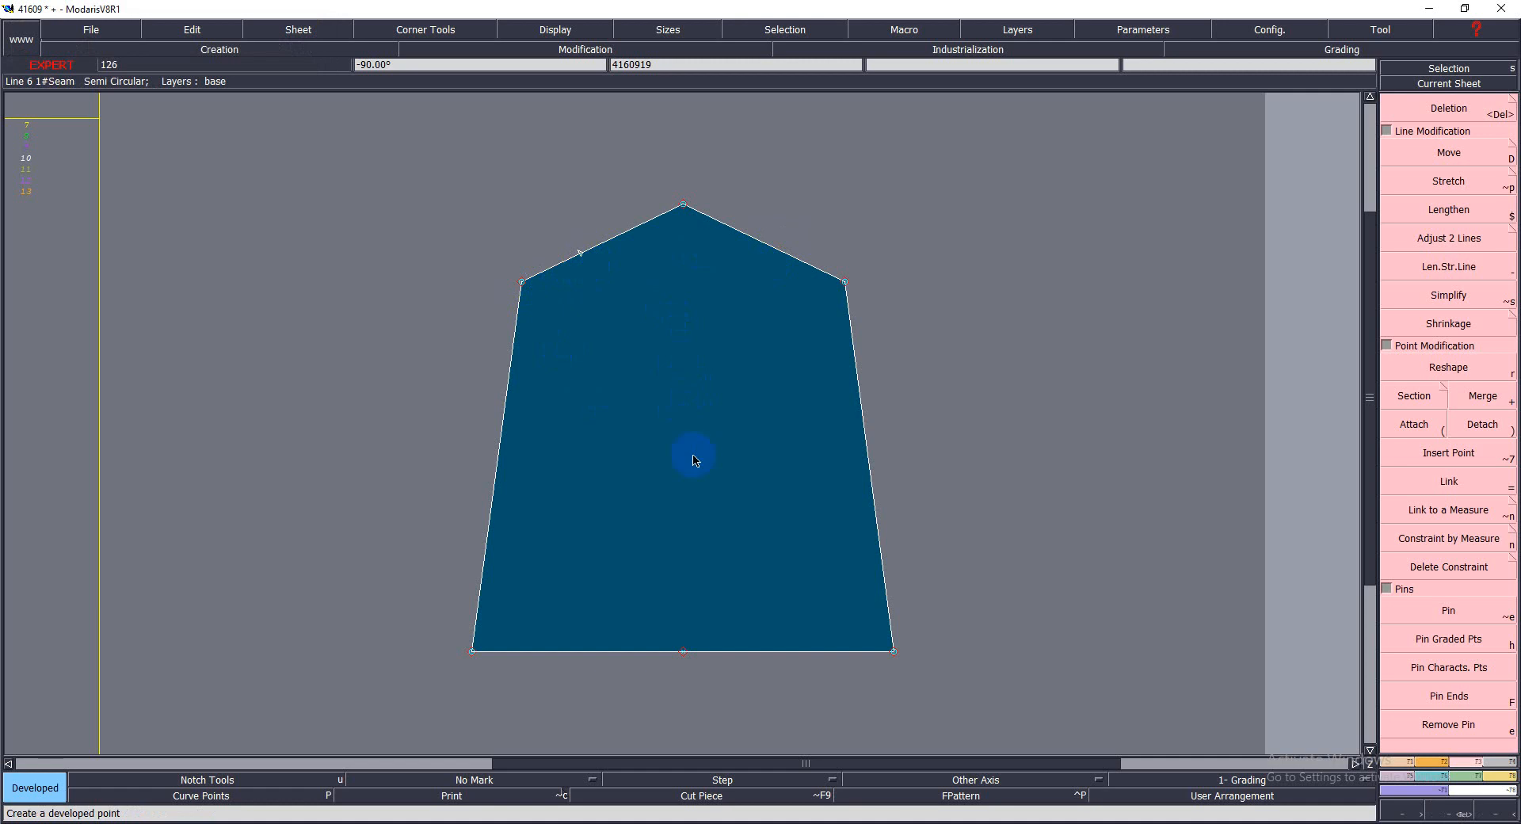
{"action": "left_click", "coordinate": [1427, 452]}
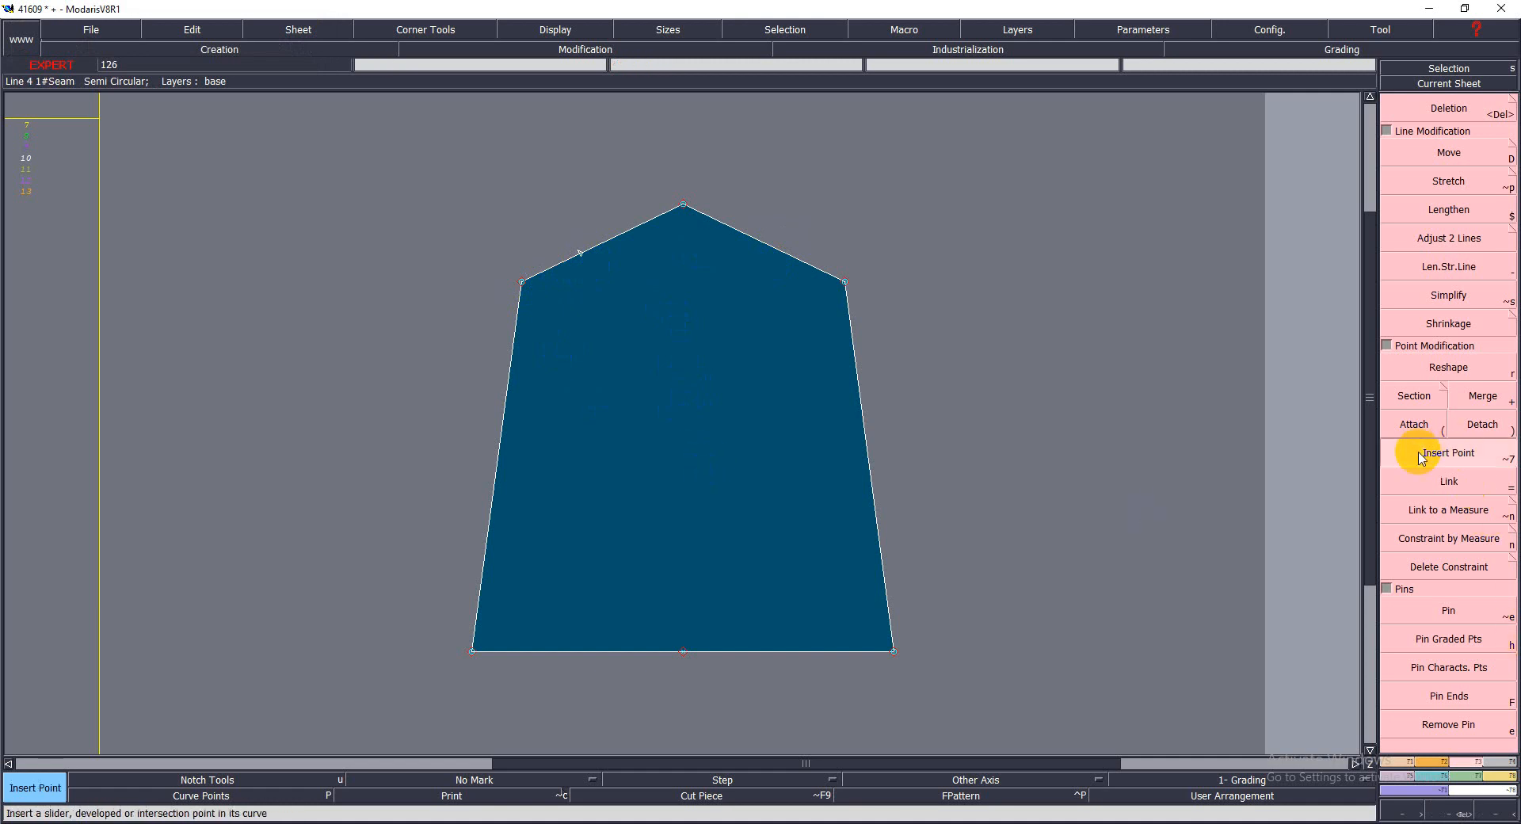
{"action": "left_click", "coordinate": [580, 260]}
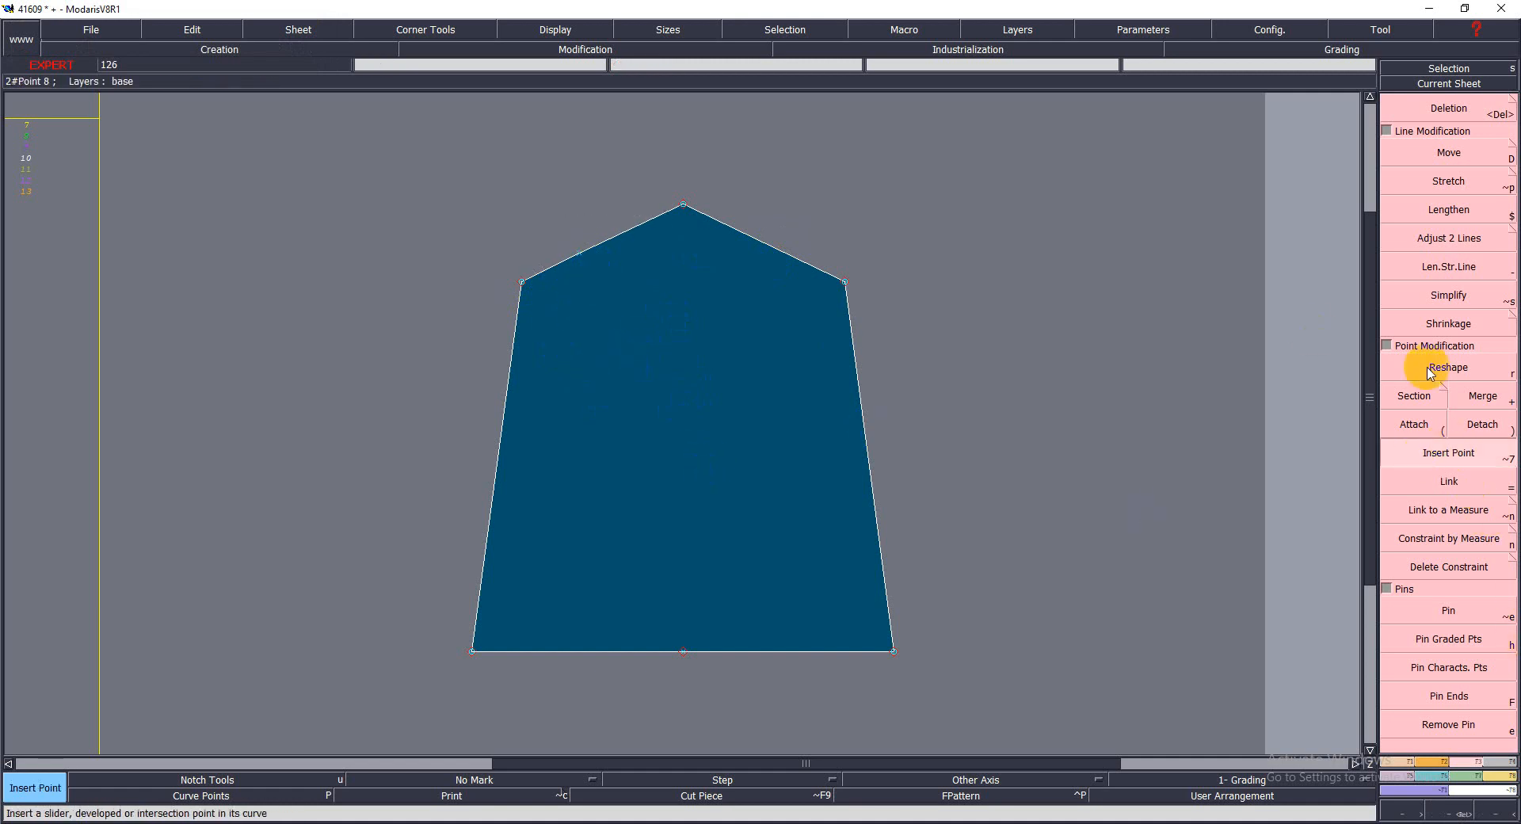
Section the upper-left slanted edge at the inserted point and detach the two line ends there
{"action": "left_click", "coordinate": [1414, 395]}
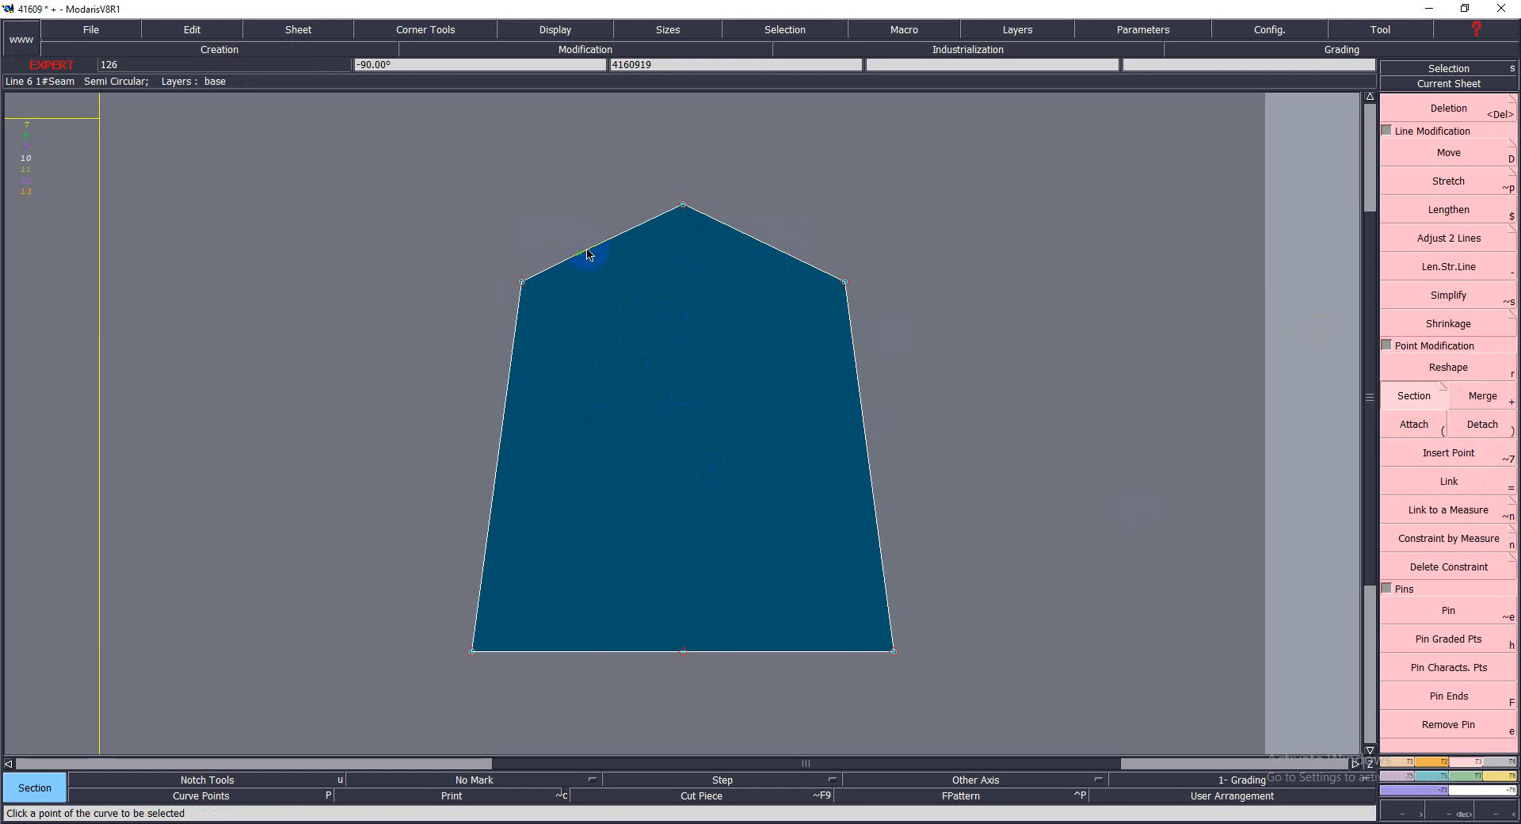
{"action": "left_click", "coordinate": [1480, 424]}
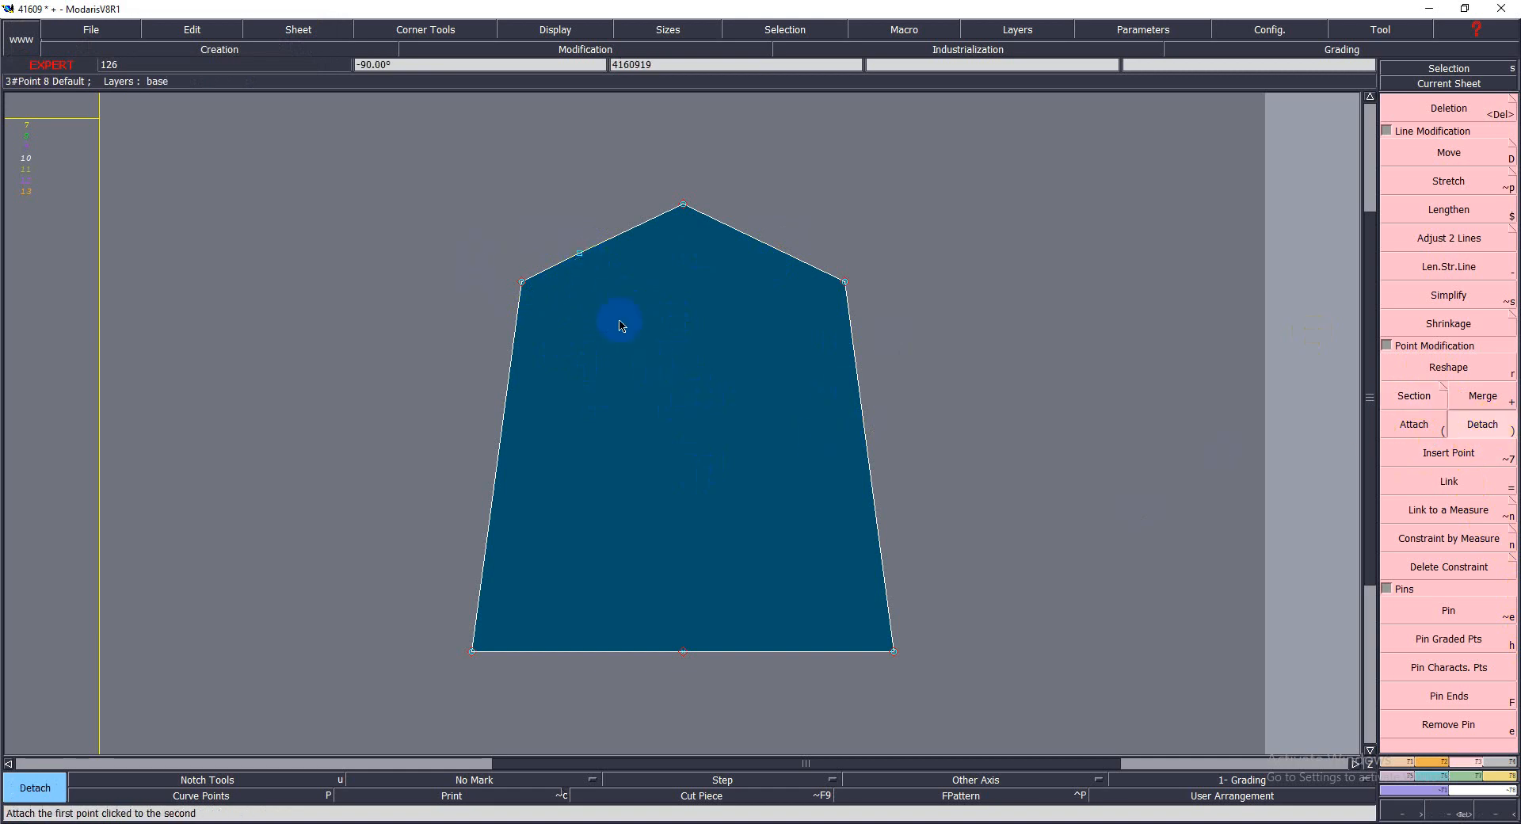
{"action": "left_click", "coordinate": [582, 256]}
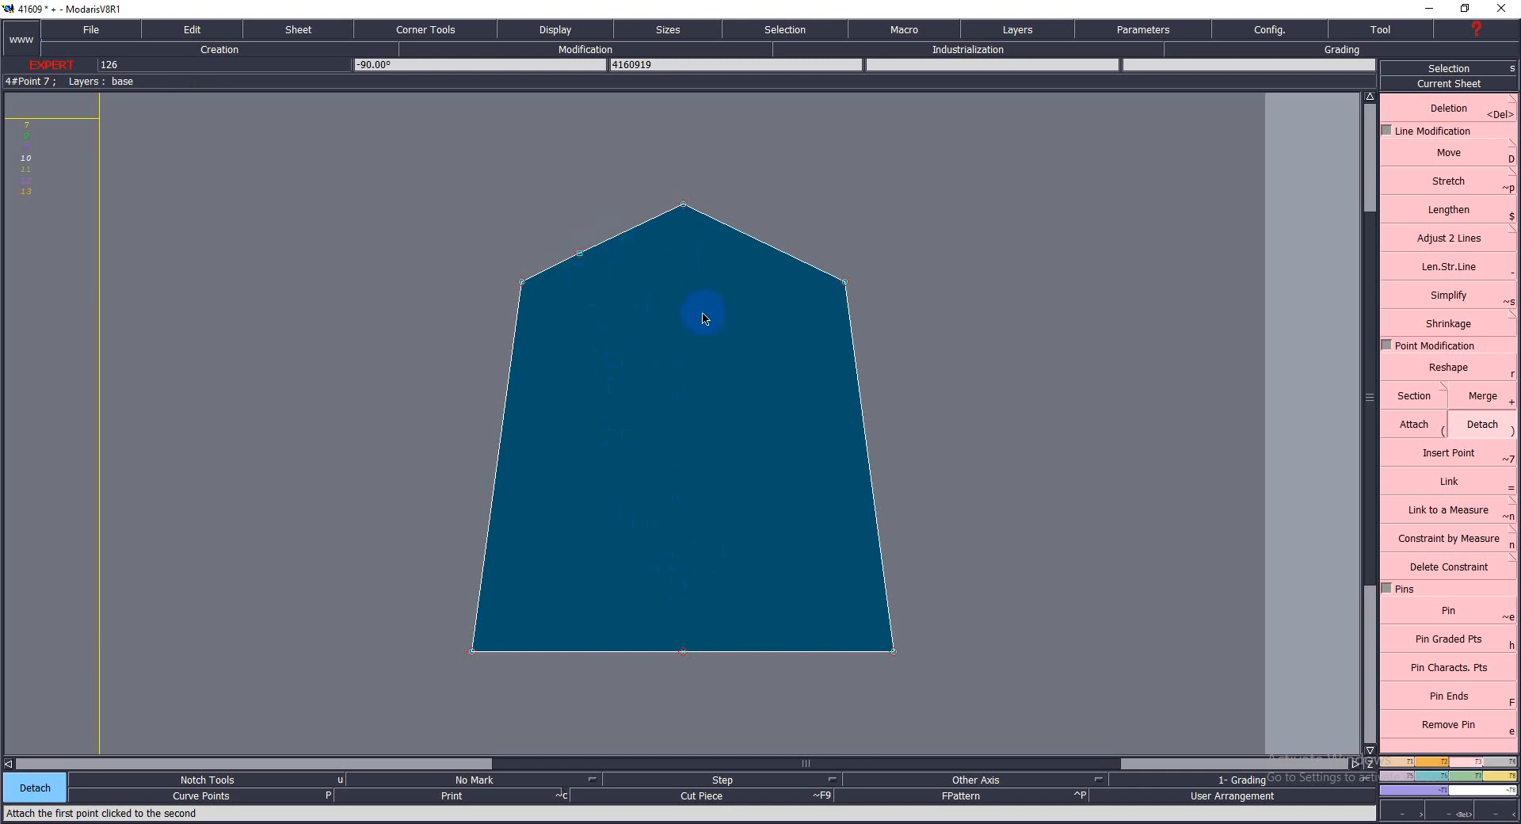
{"action": "left_click", "coordinate": [736, 273]}
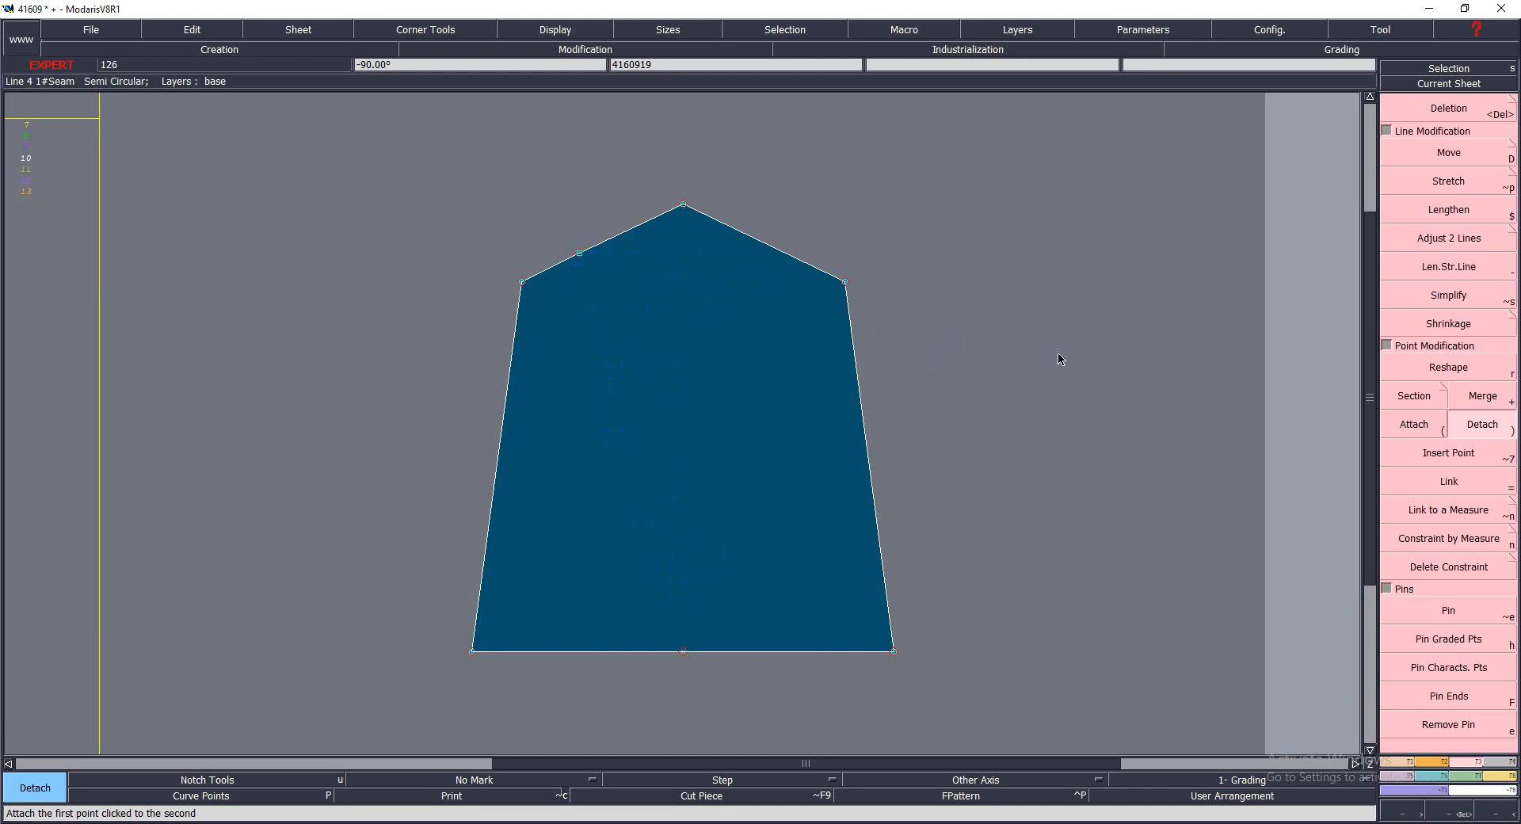
Try stretching the left part outward from the detached point, pivoting on the lower-left corner with about 3.9° of rotation
{"action": "left_click", "coordinate": [1454, 181]}
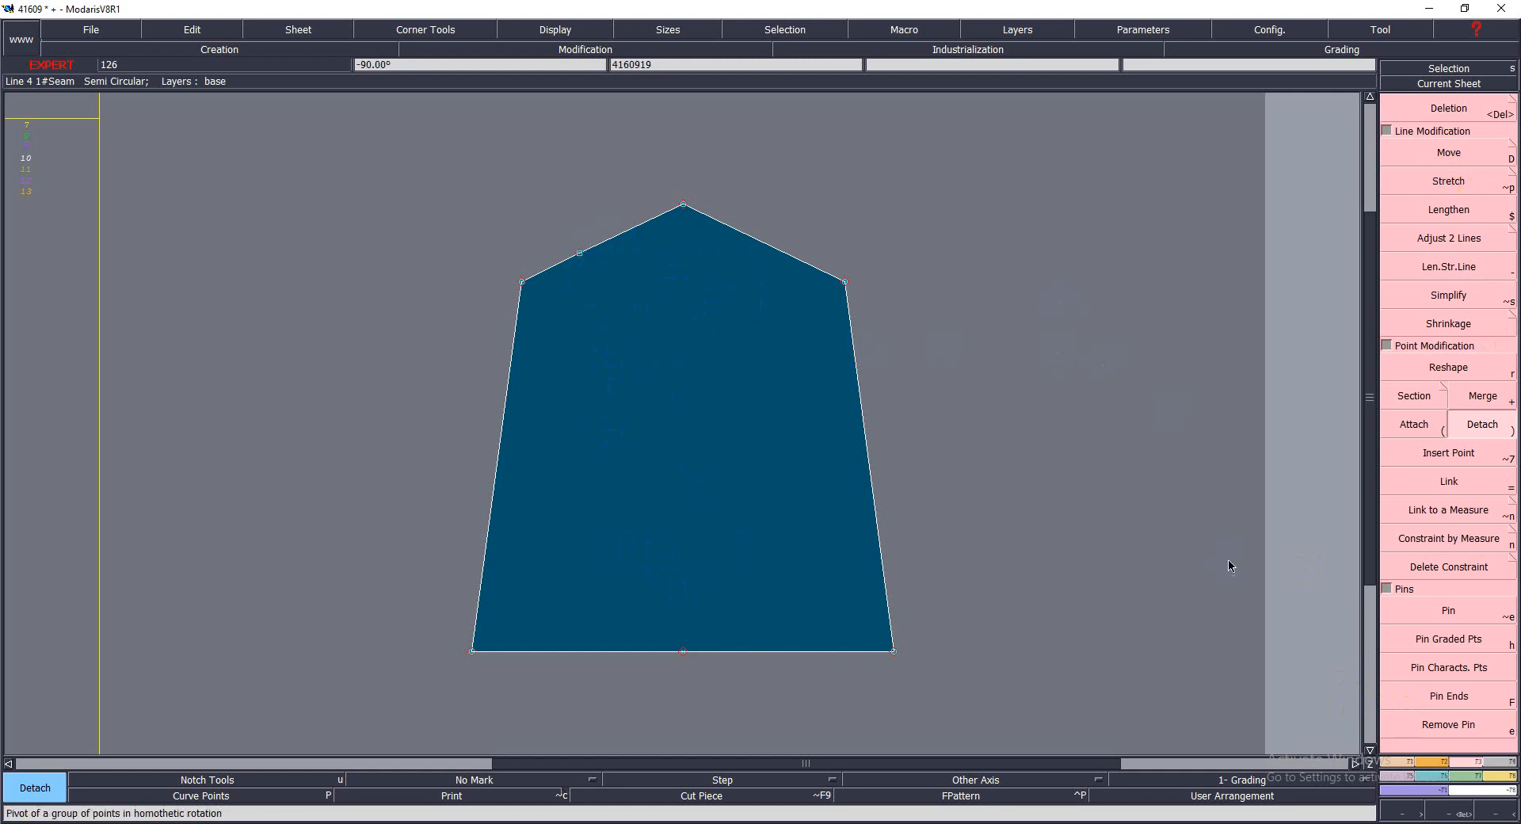
{"action": "left_click", "coordinate": [1441, 189]}
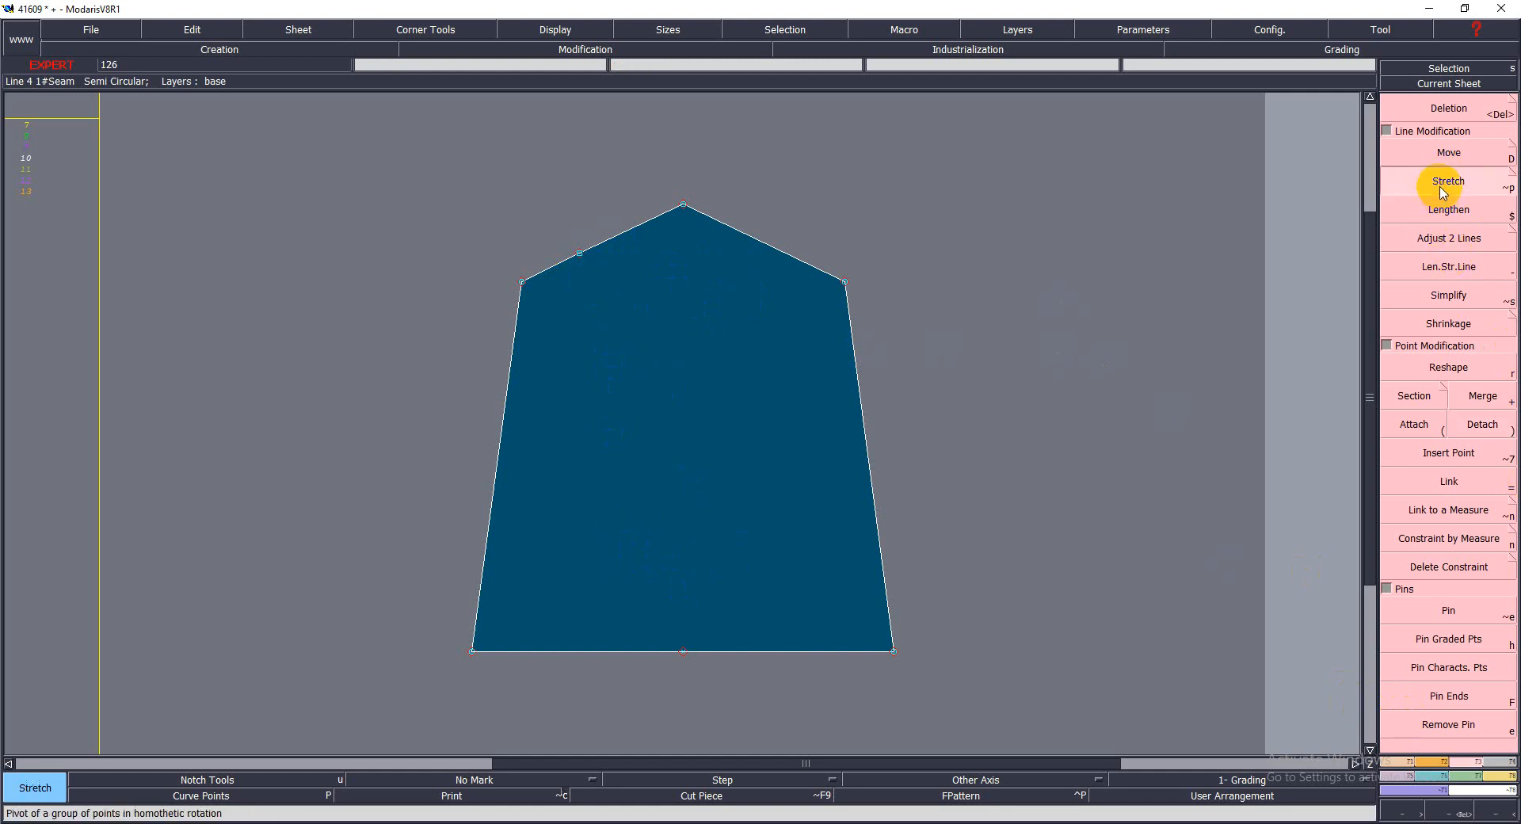
{"action": "left_click", "coordinate": [472, 651]}
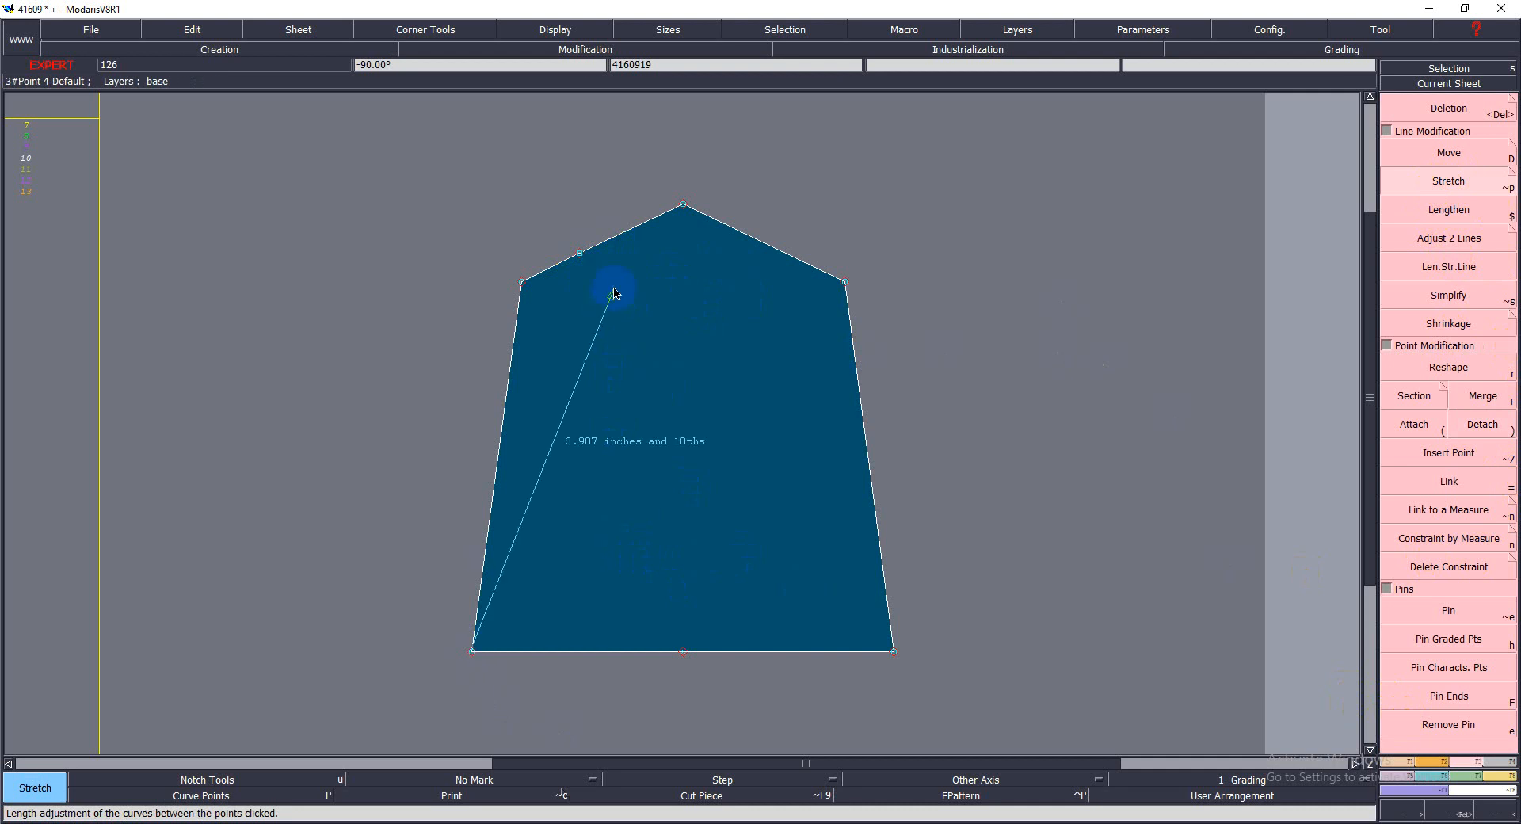
{"action": "left_click", "coordinate": [583, 253]}
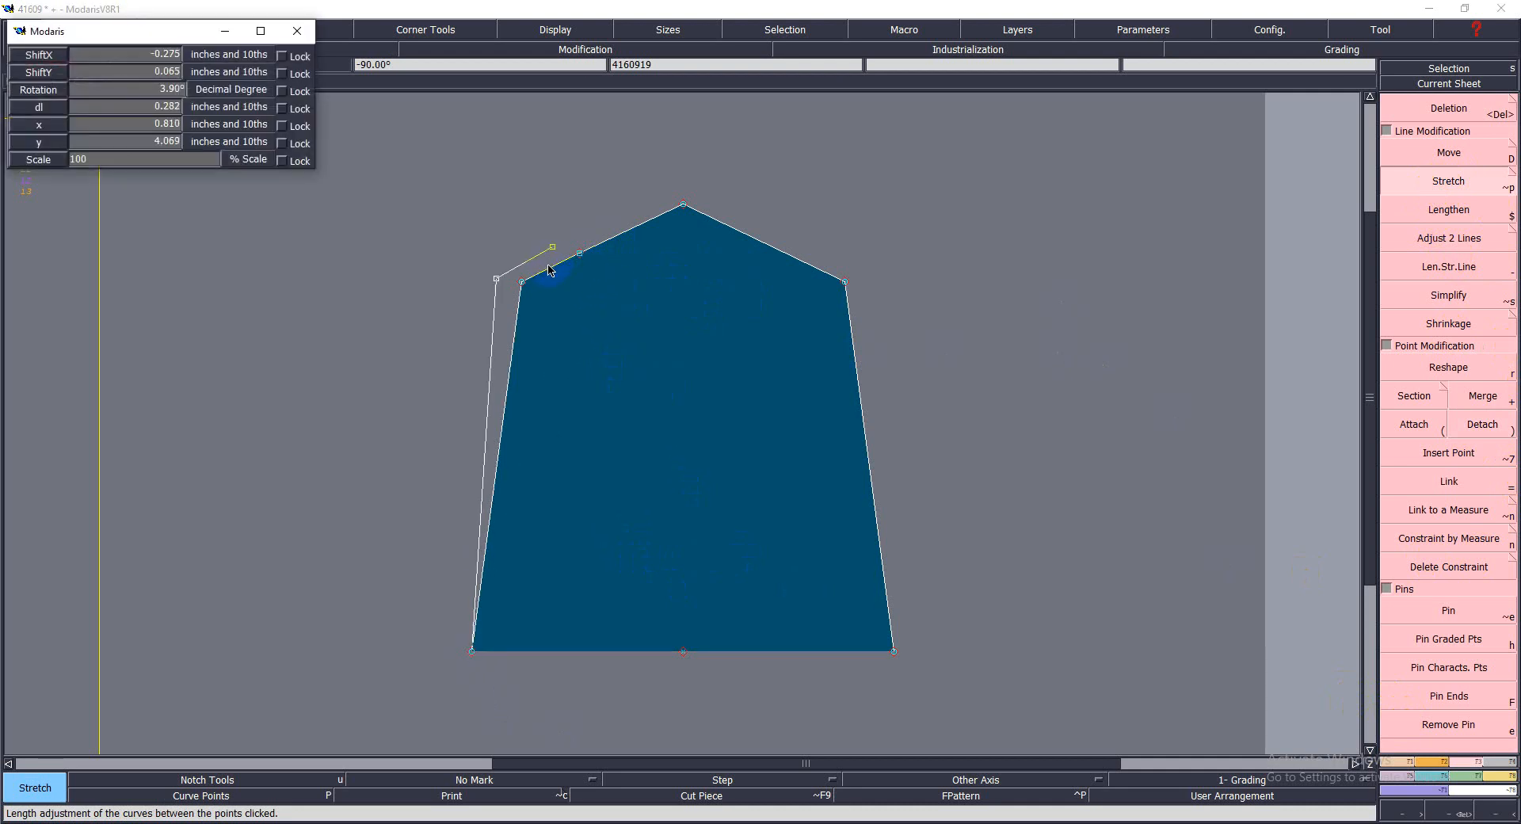
{"action": "left_click", "coordinate": [551, 270]}
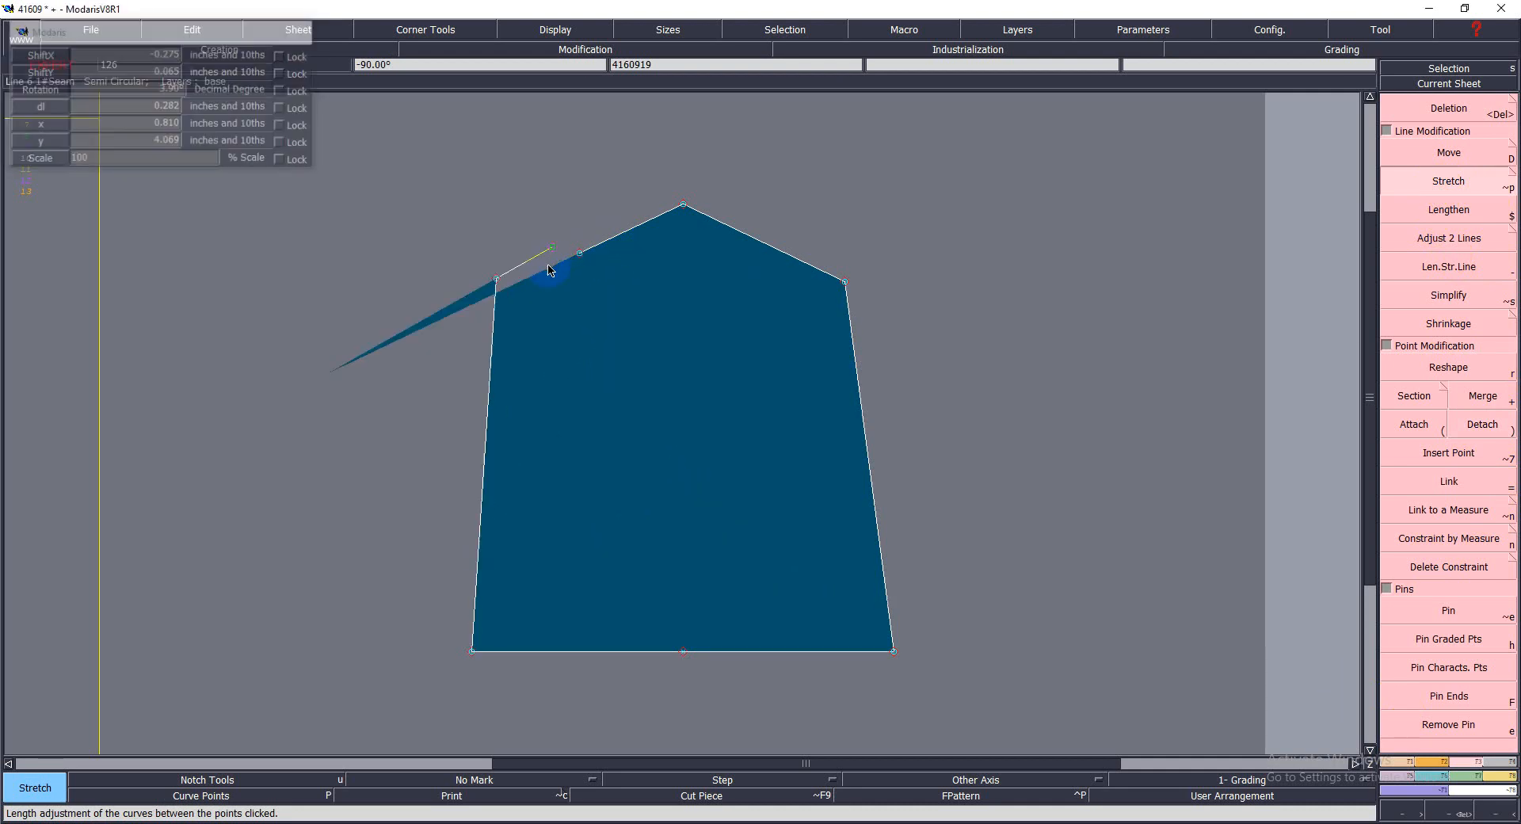
Try stretching the right part from the detached point about the lower-right corner, using a 0.25 inch shift
{"action": "left_click", "coordinate": [895, 653]}
{"action": "left_click", "coordinate": [583, 254]}
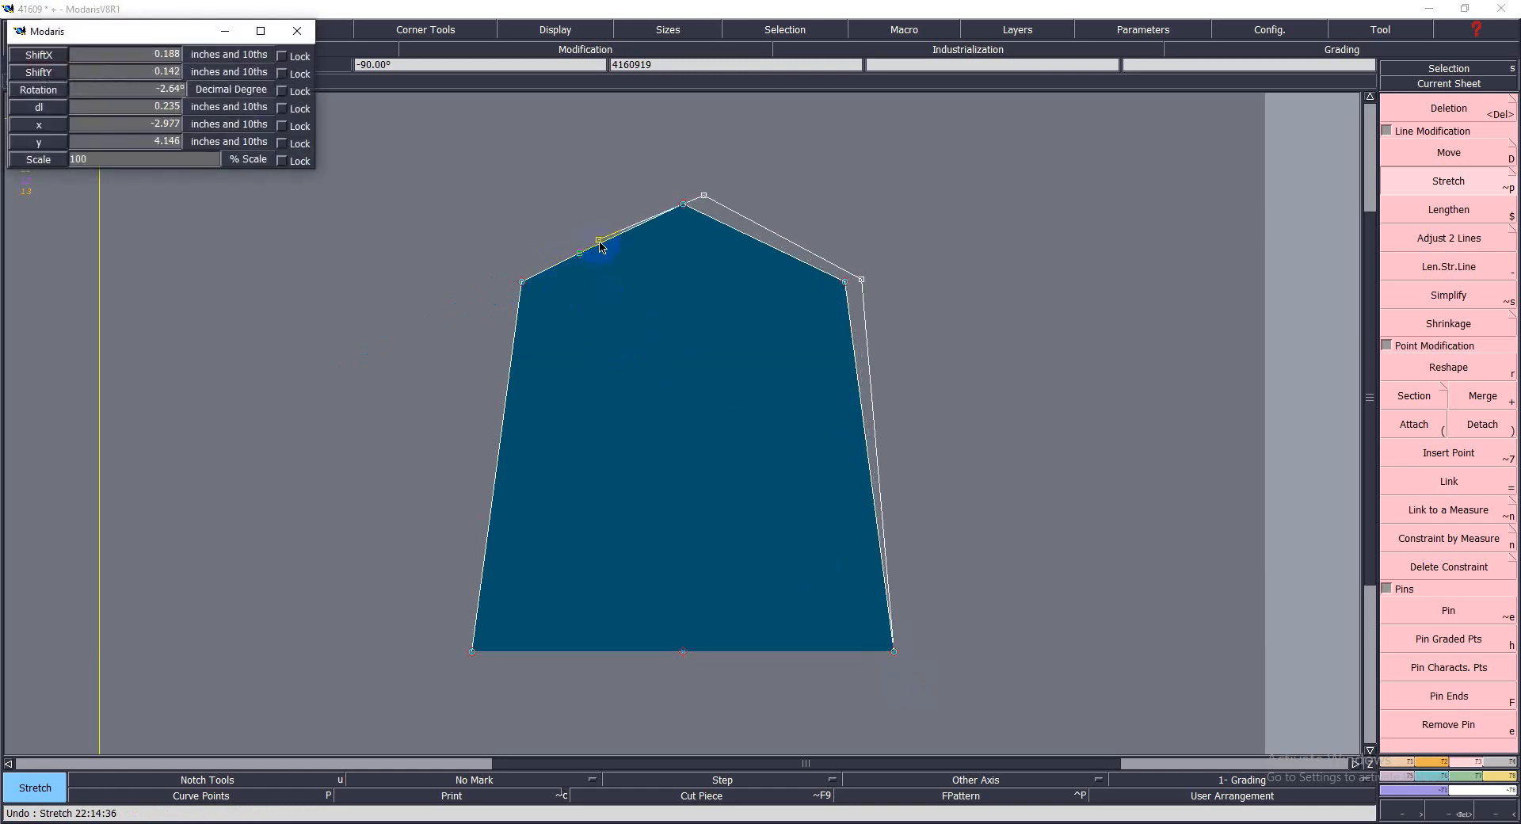
{"action": "key", "text": "Down"}
{"action": "type", "text": ".25"}
{"action": "key", "text": "Return"}
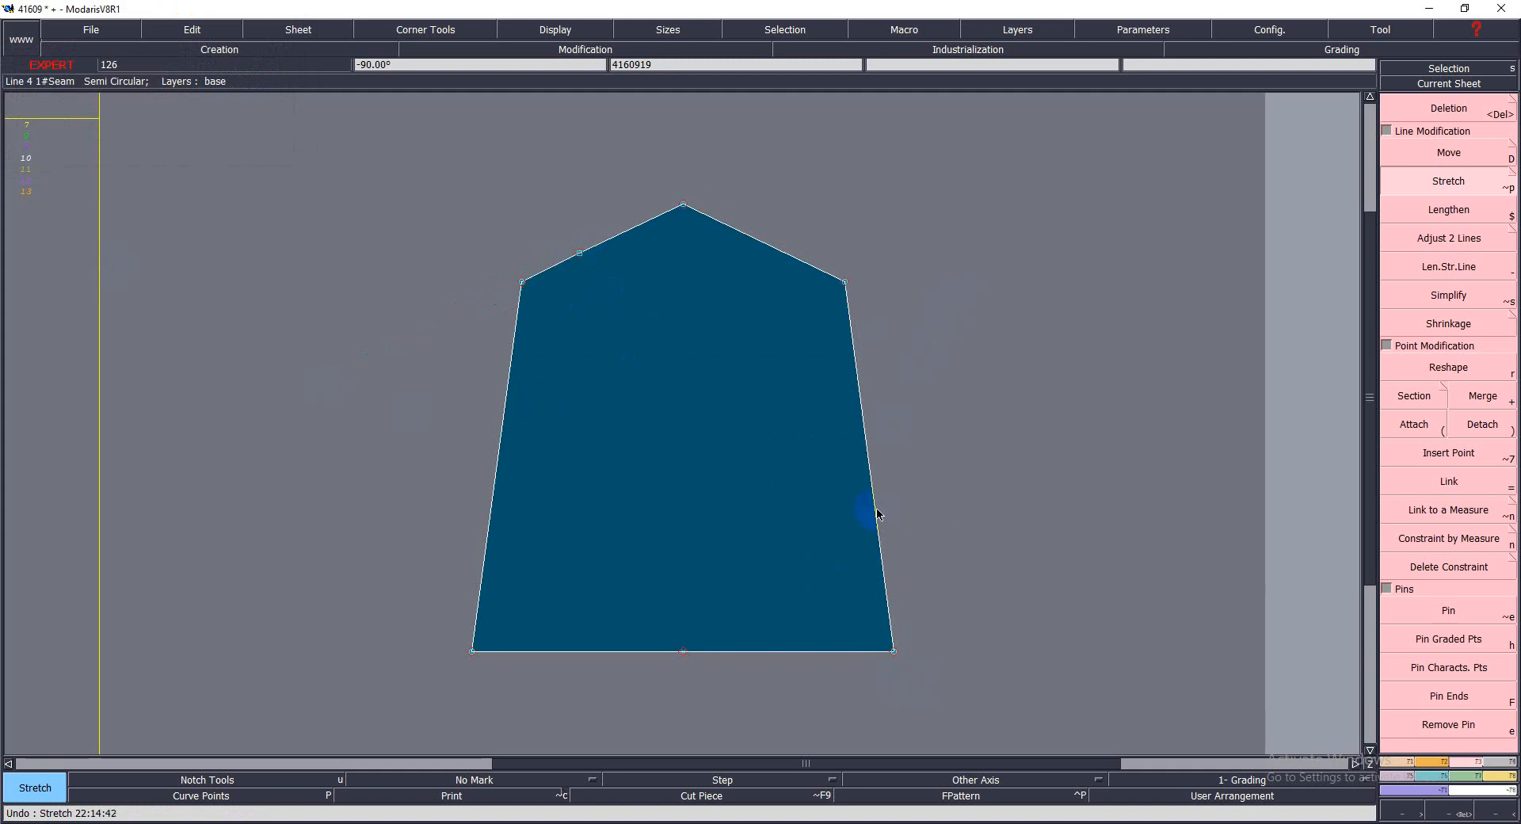
Stretch the right part from the detached point about the lower-right corner, with ShiftX 0.2 and ShiftY 0.2 inch
{"action": "left_click", "coordinate": [893, 650]}
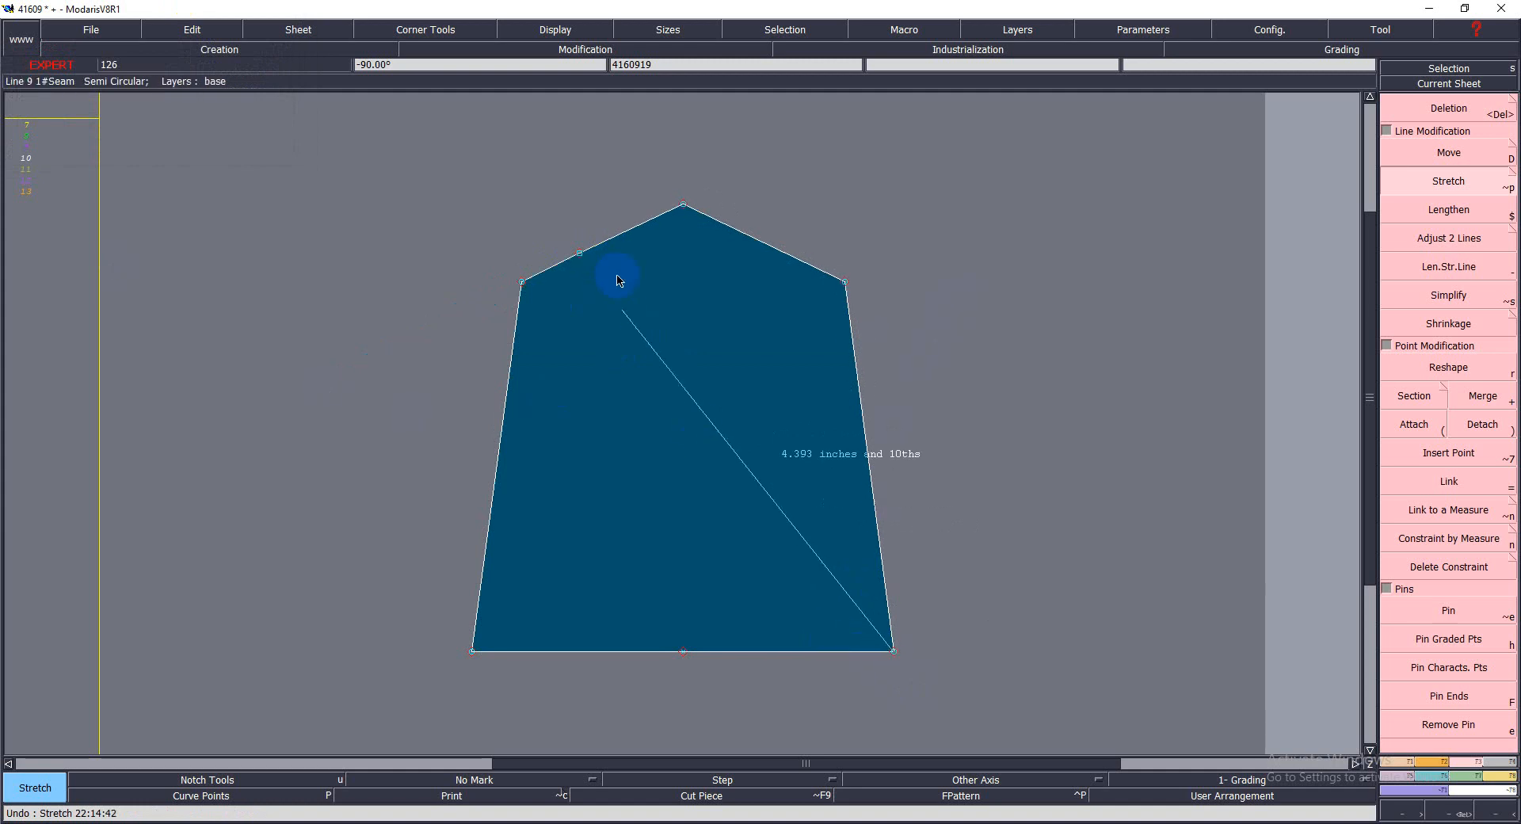
{"action": "left_click", "coordinate": [582, 255]}
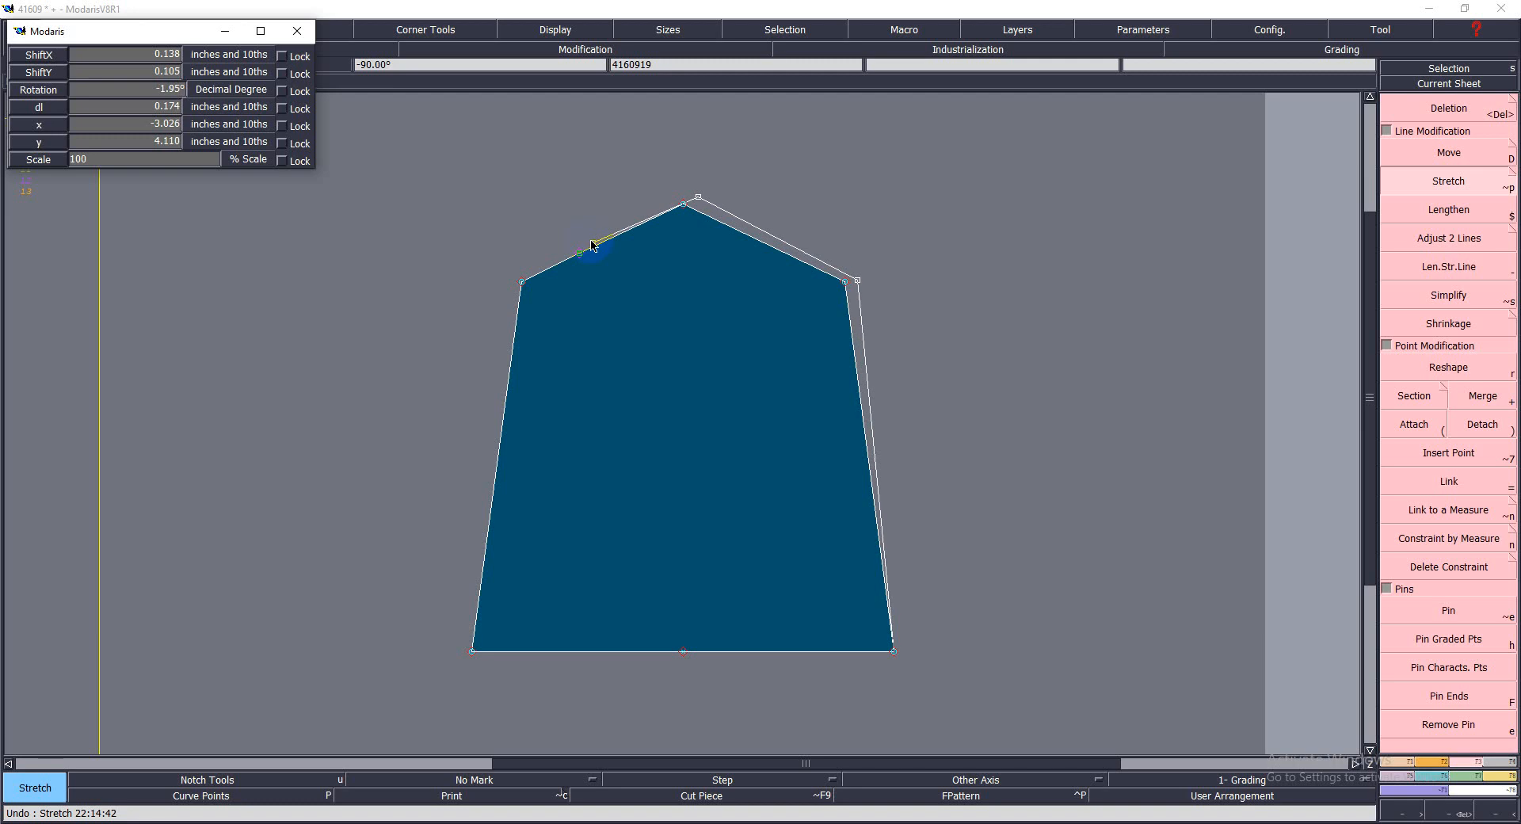
{"action": "type", "text": "0.250.2"}
{"action": "key", "text": "Tab"}
{"action": "type", "text": ".2"}
{"action": "key", "text": "Return"}
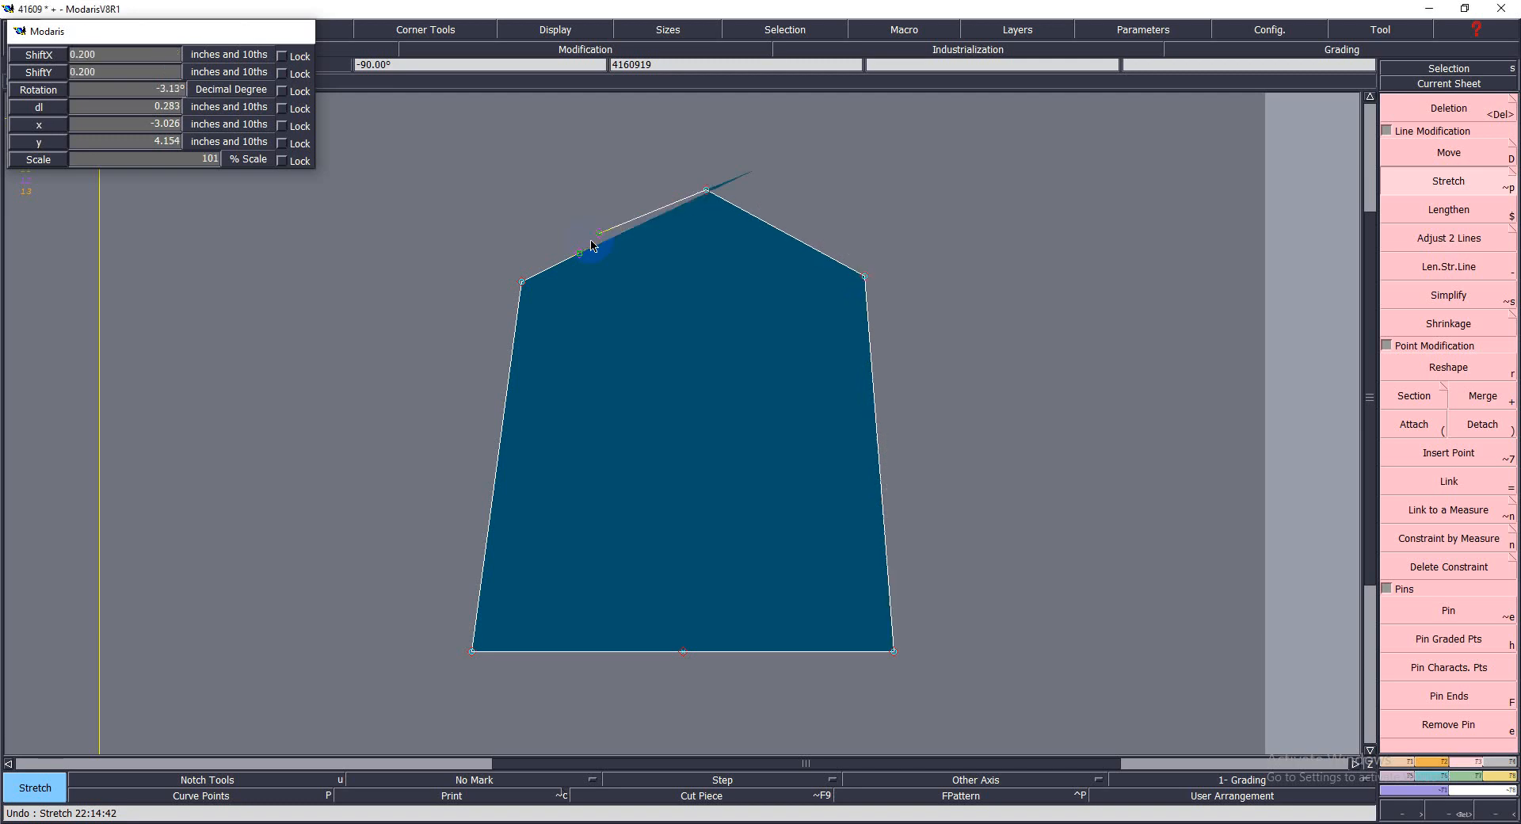
Stretch the left part from the remaining cut point about the lower-right corner, with ShiftX -0.2 and ShiftY -0.2 inch
{"action": "left_click", "coordinate": [893, 652]}
{"action": "left_click", "coordinate": [579, 254]}
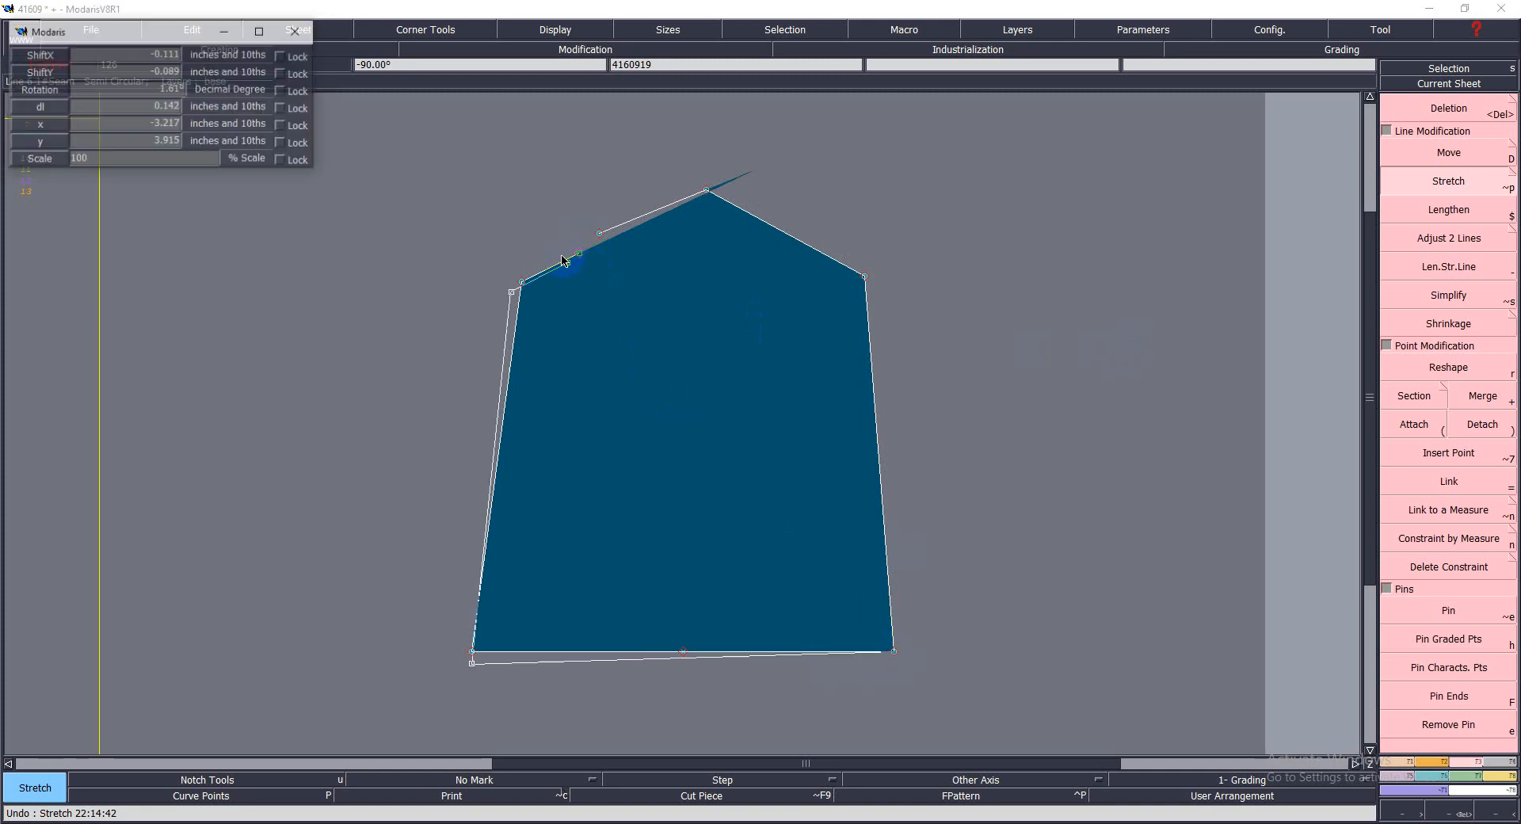
{"action": "type", "text": "0.200"}
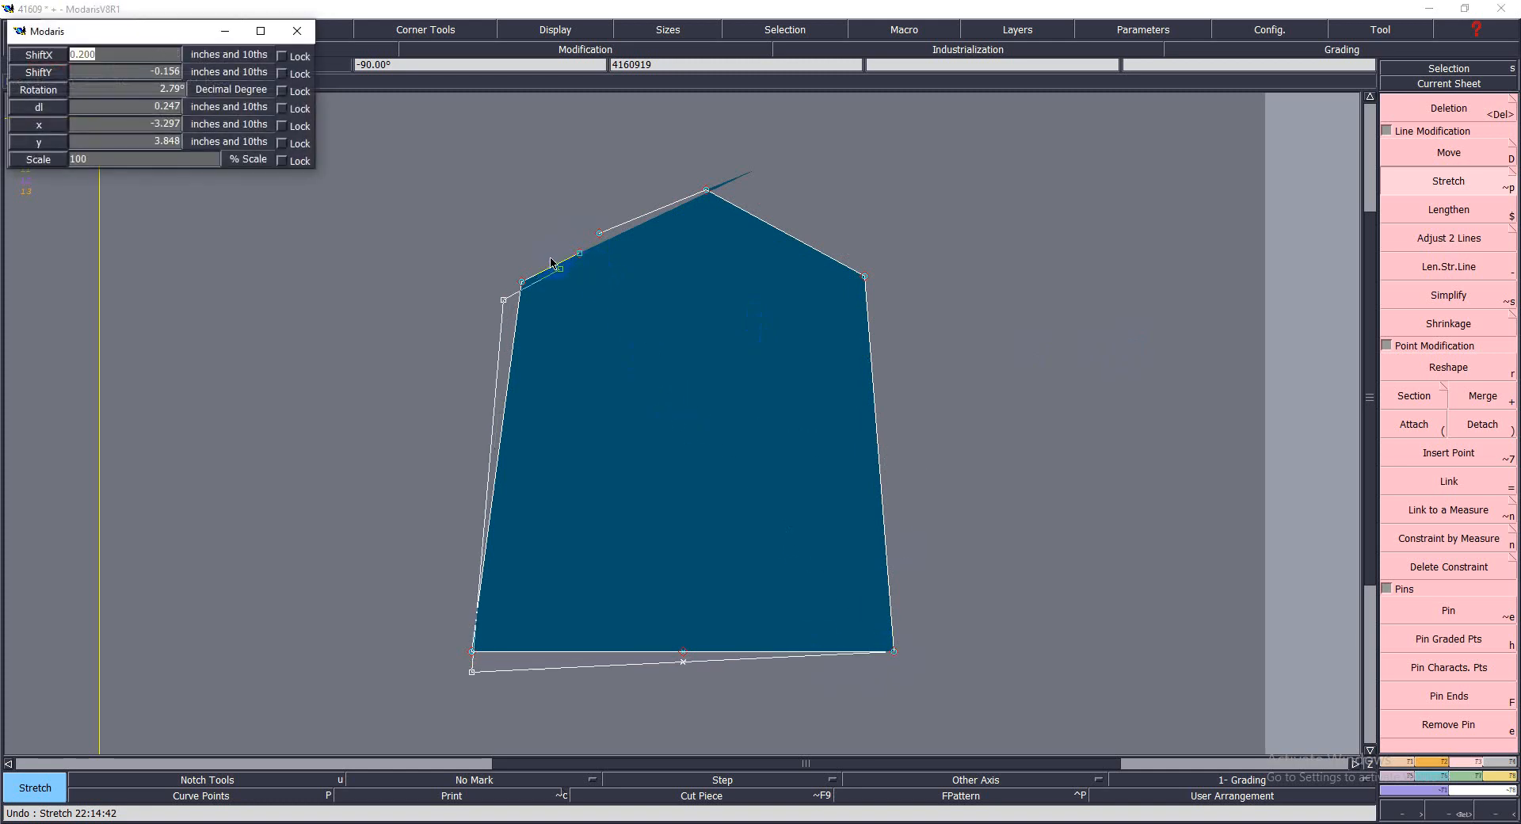
{"action": "key", "text": "BackSpace"}
{"action": "type", "text": "-.2"}
{"action": "key", "text": "Tab"}
{"action": "key", "text": "BackSpace"}
{"action": "type", "text": "-.2"}
{"action": "key", "text": "Return"}
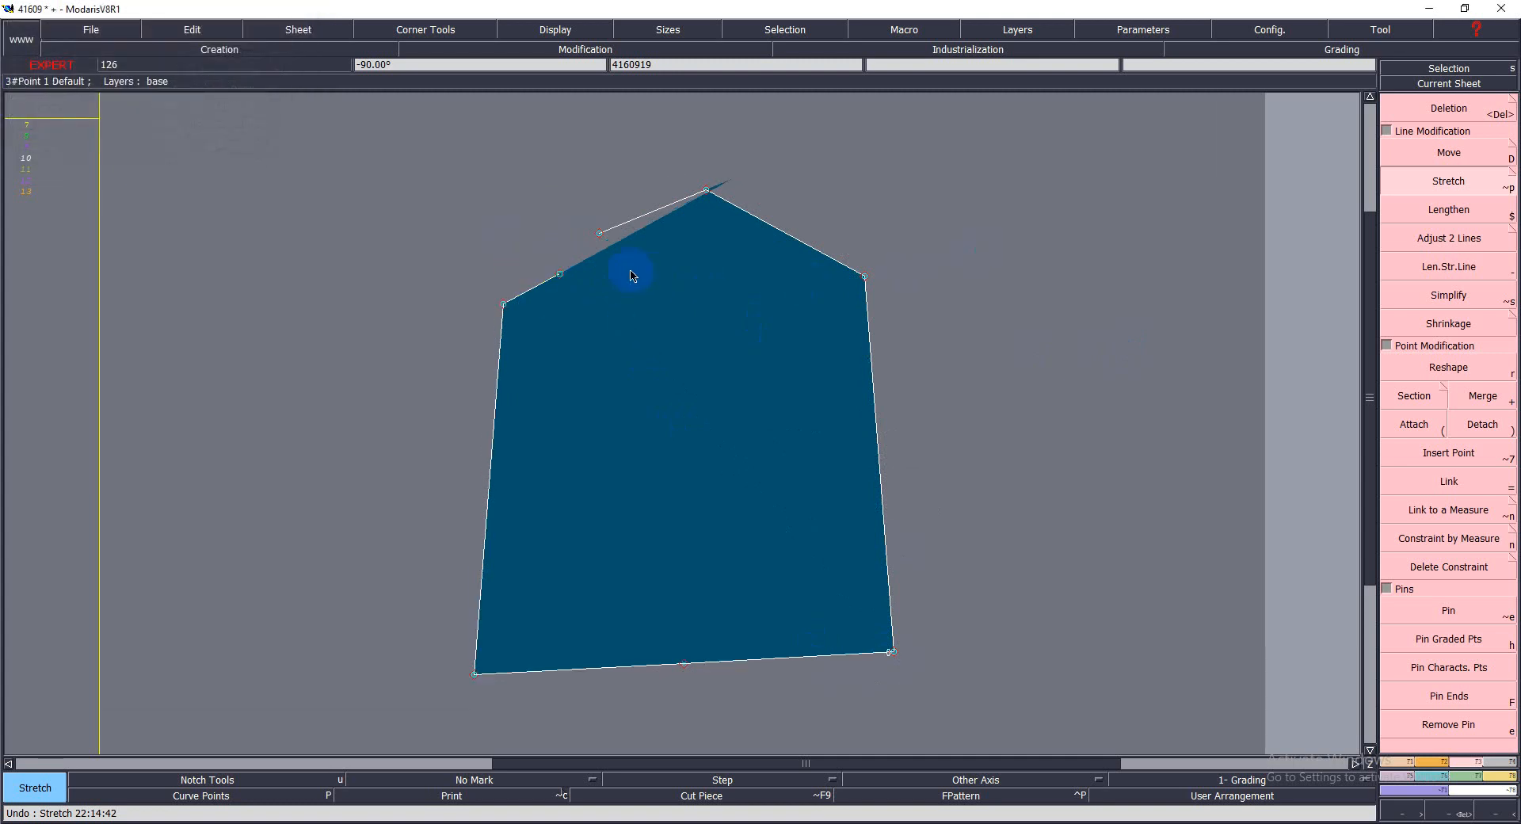
{"action": "key", "text": "Return"}
Draw a V-shaped Bezier line from the left cut point to an inner tip about 1.16 inch away and back to the right cut point
{"action": "left_click_drag", "start_coordinate": [413, 222], "coordinate": [956, 683]}
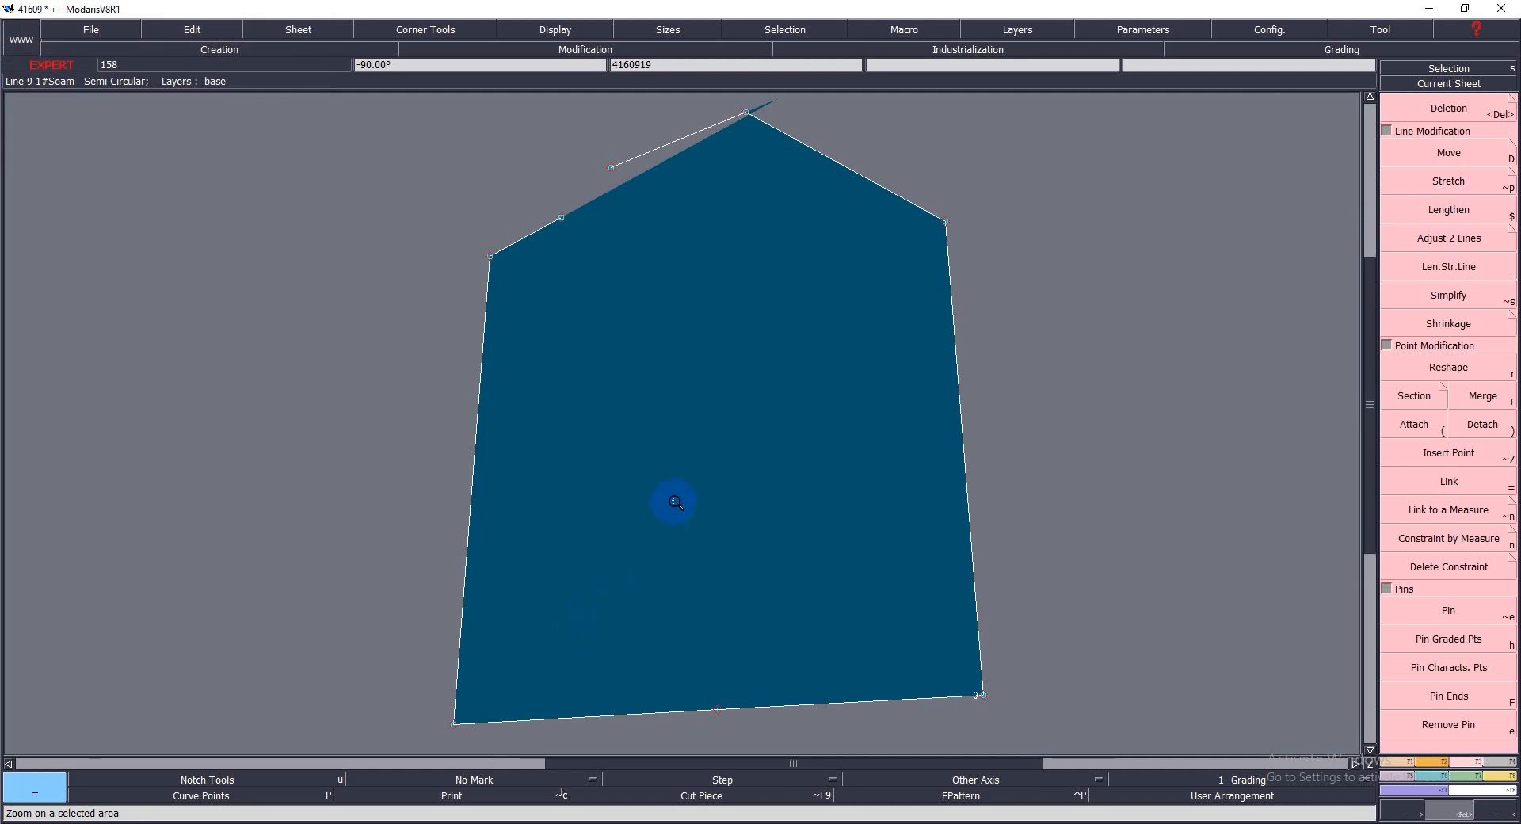
{"action": "key", "text": "b"}
{"action": "left_click", "coordinate": [562, 218]}
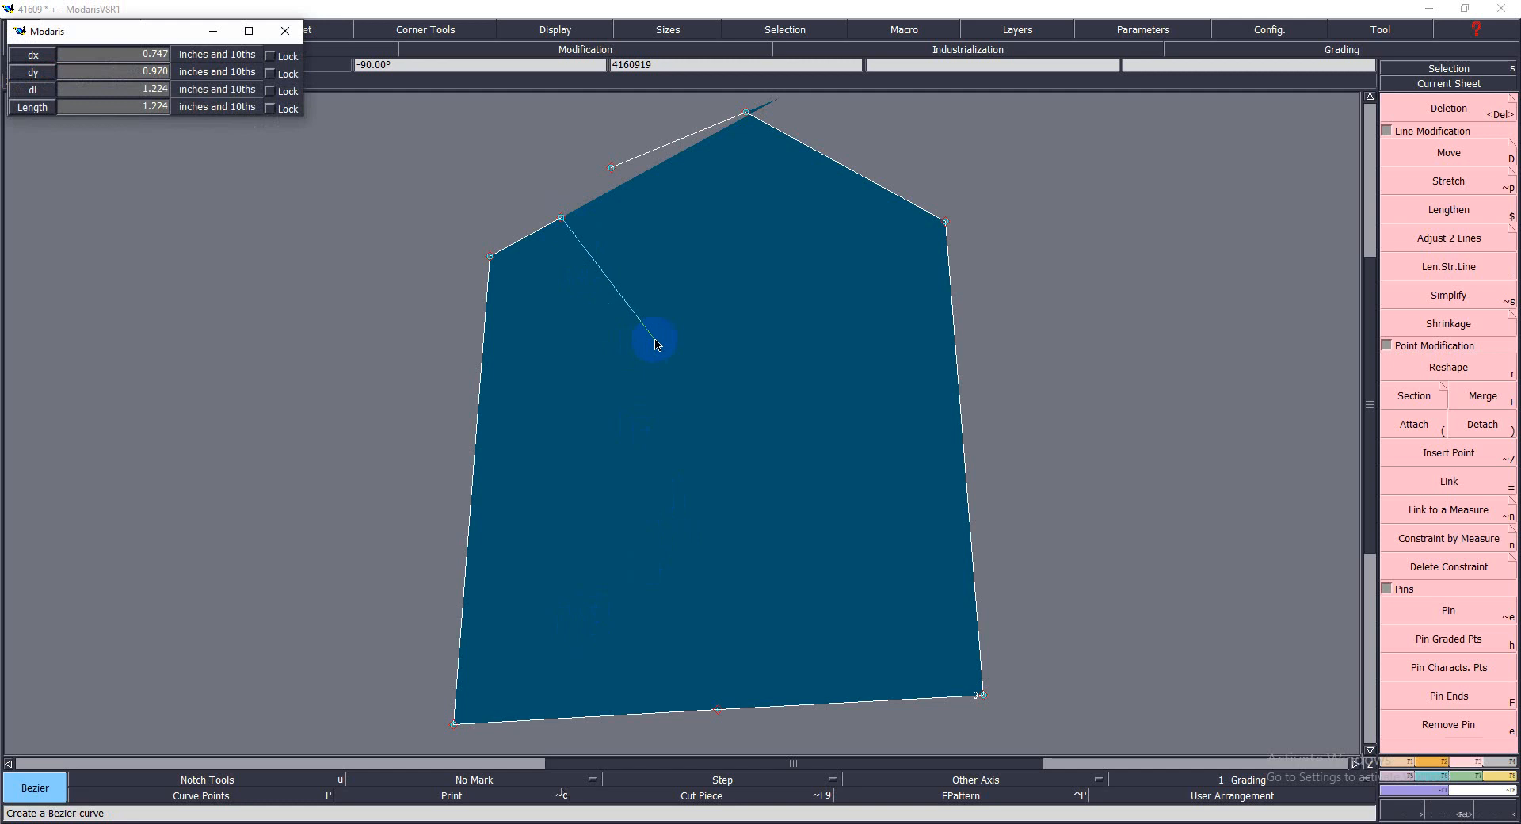
{"action": "left_click", "coordinate": [640, 338]}
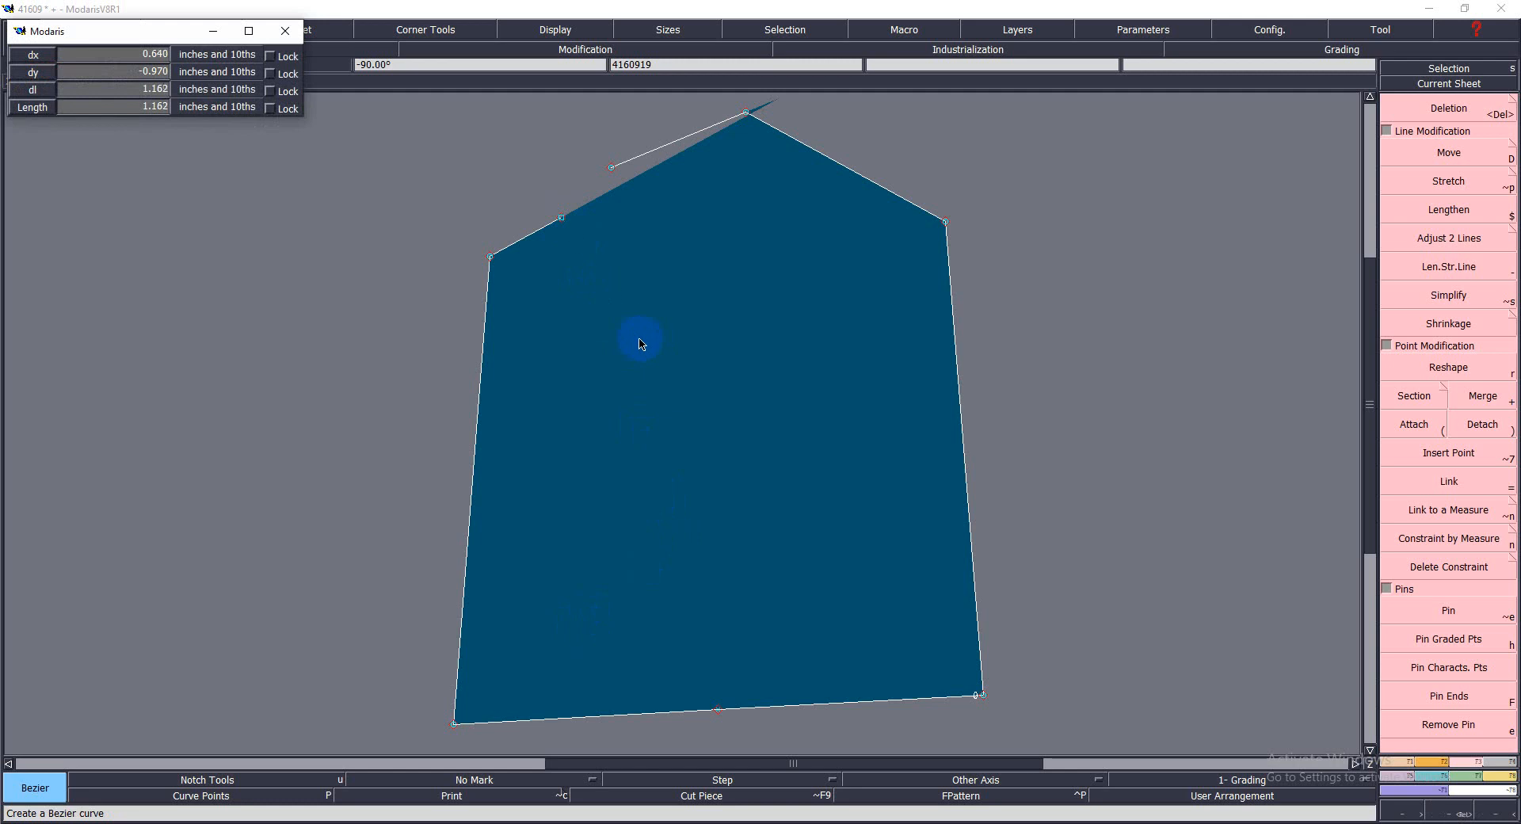
{"action": "left_click", "coordinate": [612, 174]}
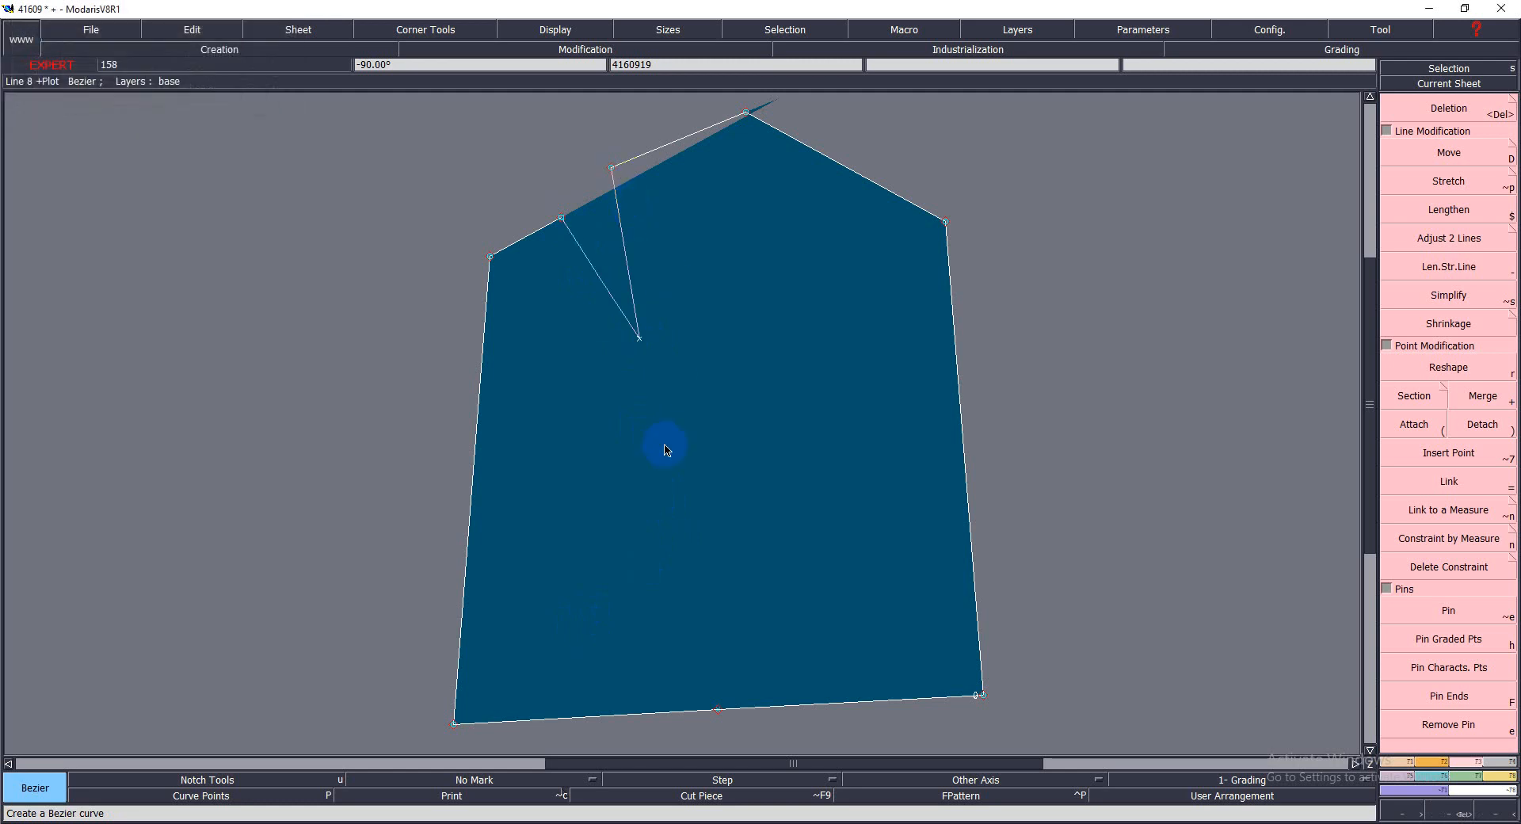
Reshape the V's inner tip up and to the right, giving legs of about 1.25 and 1.32 inch
{"action": "key", "text": "r"}
{"action": "left_click", "coordinate": [639, 338]}
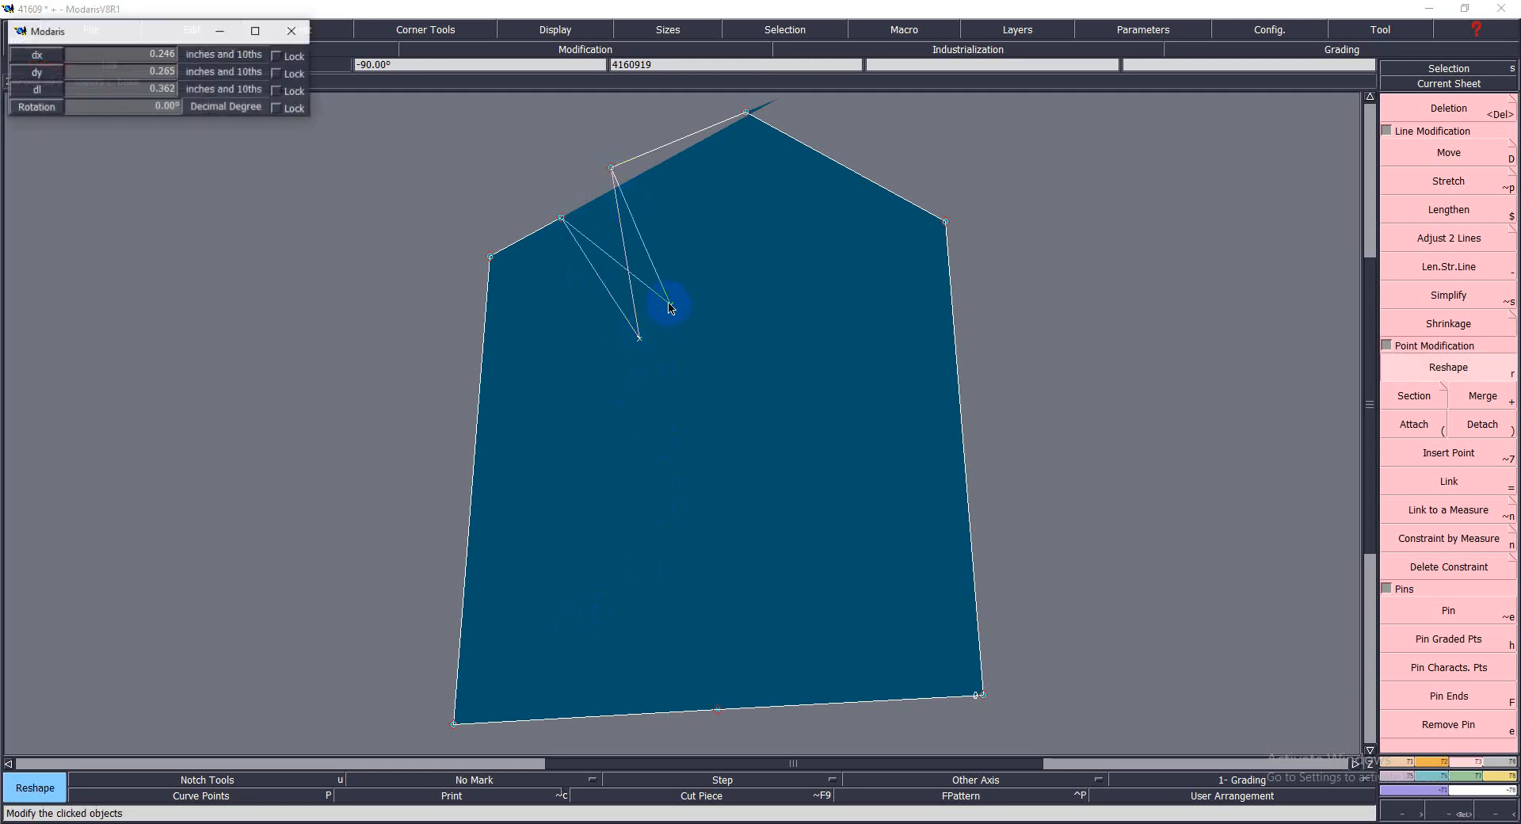
{"action": "left_click", "coordinate": [678, 321]}
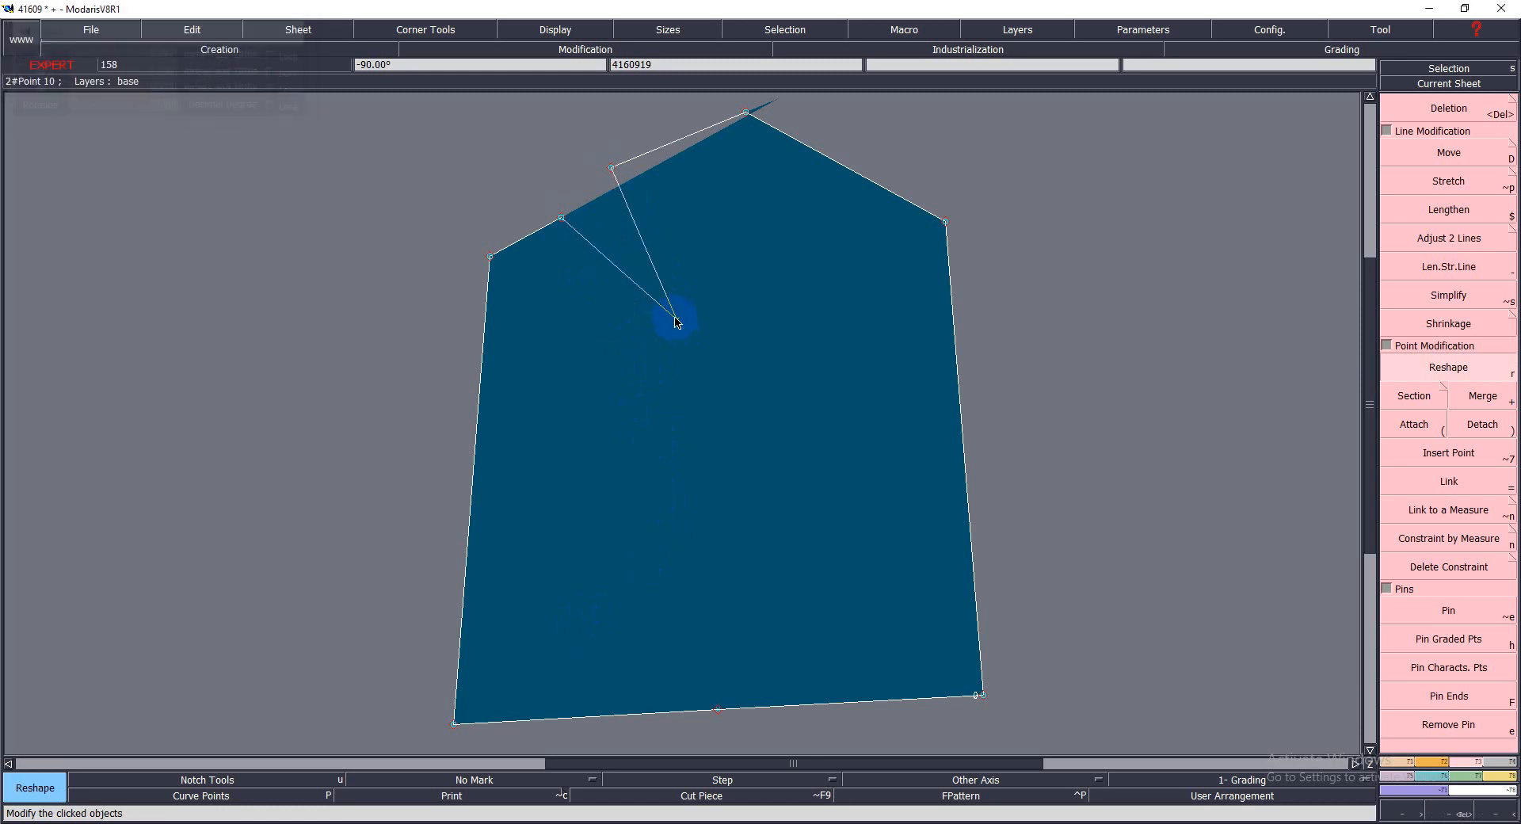
{"action": "left_click", "coordinate": [677, 321]}
{"action": "left_click", "coordinate": [681, 317]}
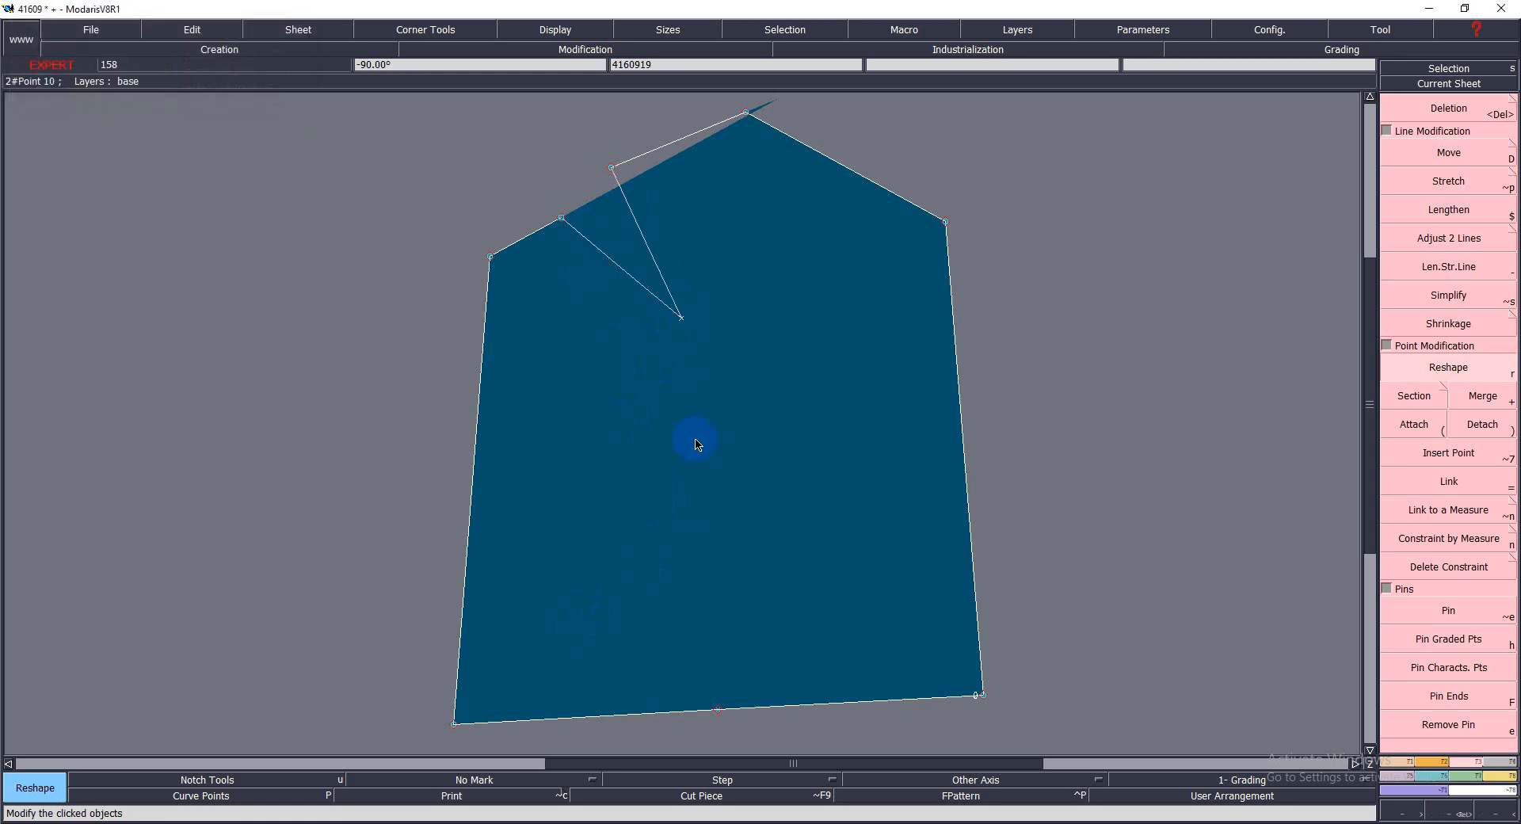
Draw a two-segment Bezier line with an outer peak across the gap between the two cut points and nudge its peak inward with Reshape
{"action": "key", "text": "Return"}
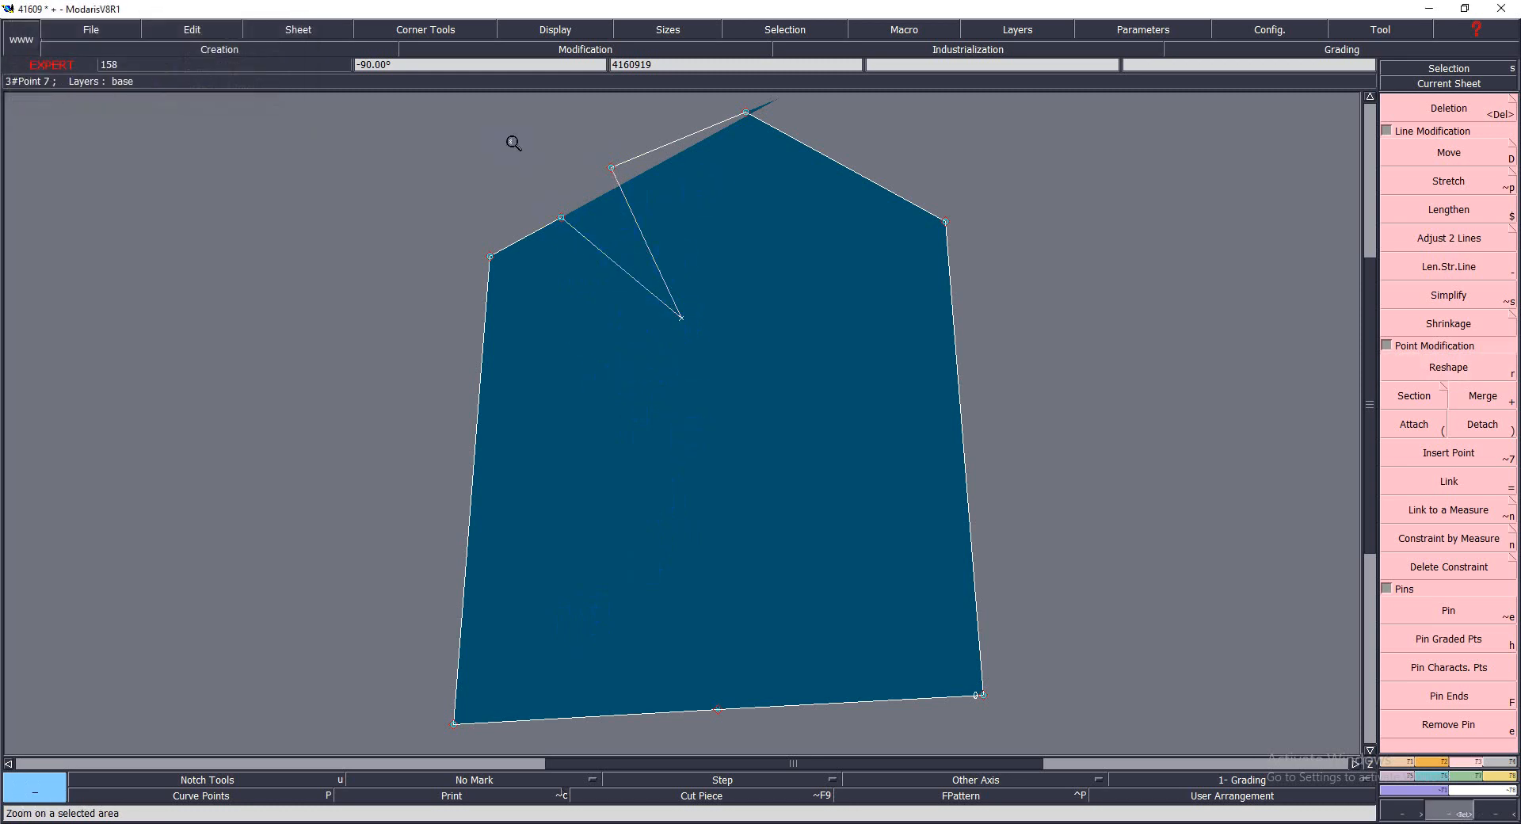
{"action": "left_click_drag", "start_coordinate": [511, 142], "coordinate": [763, 377]}
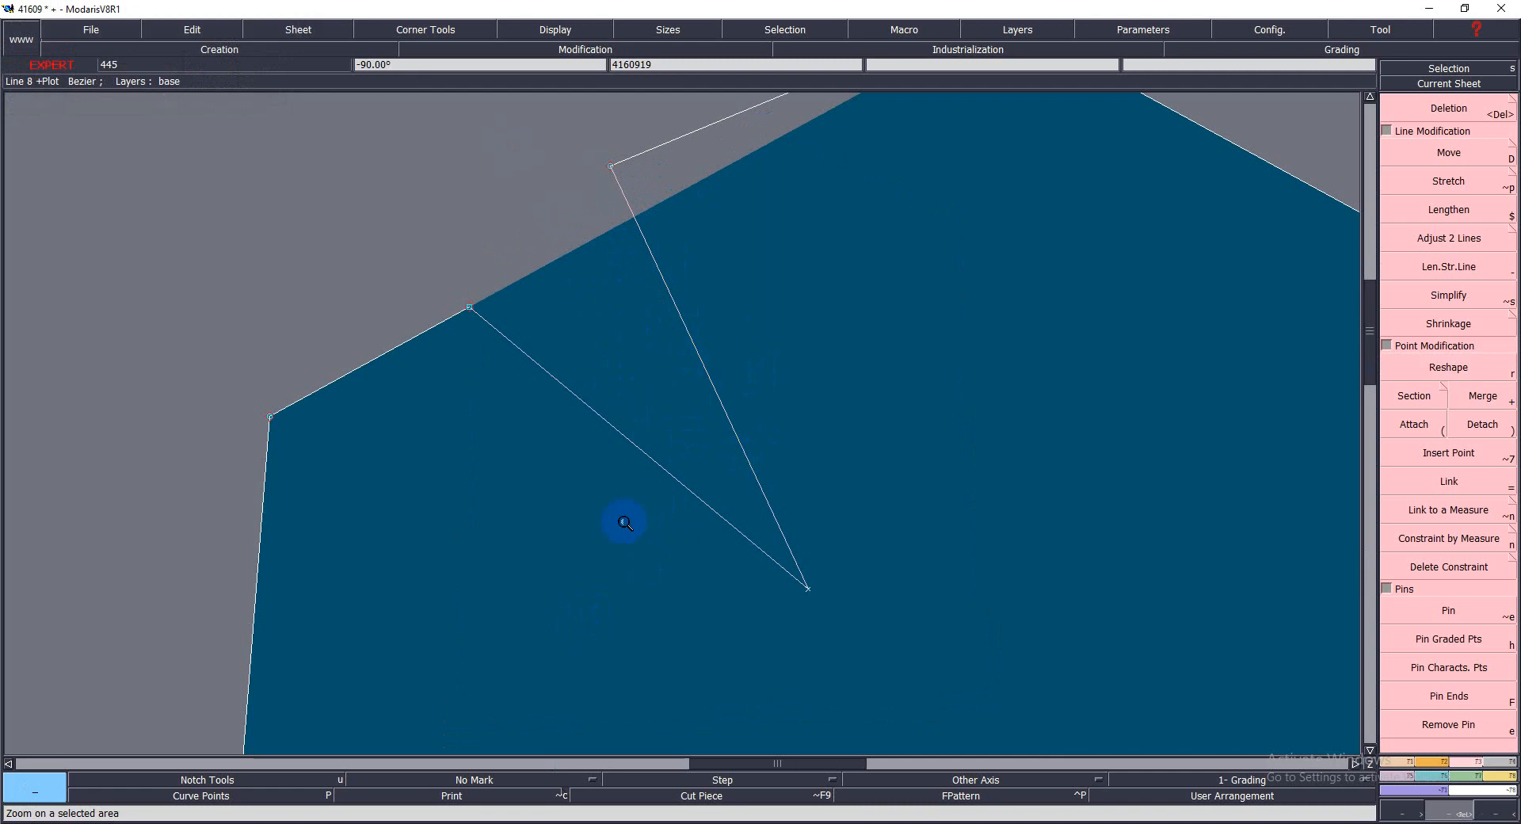
{"action": "left_click", "coordinate": [471, 307]}
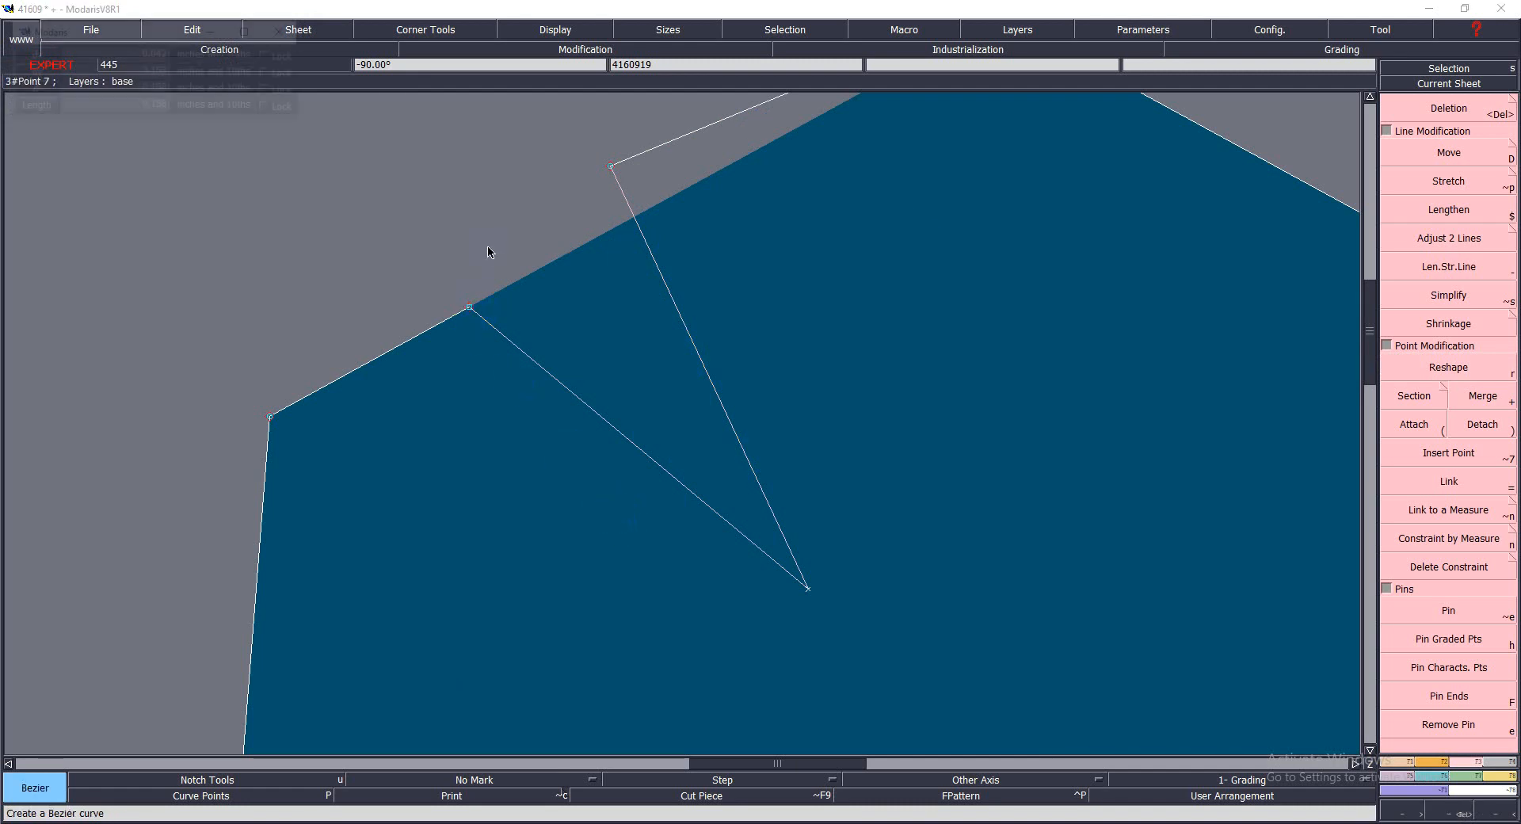
{"action": "left_click", "coordinate": [496, 227]}
{"action": "left_click", "coordinate": [611, 166]}
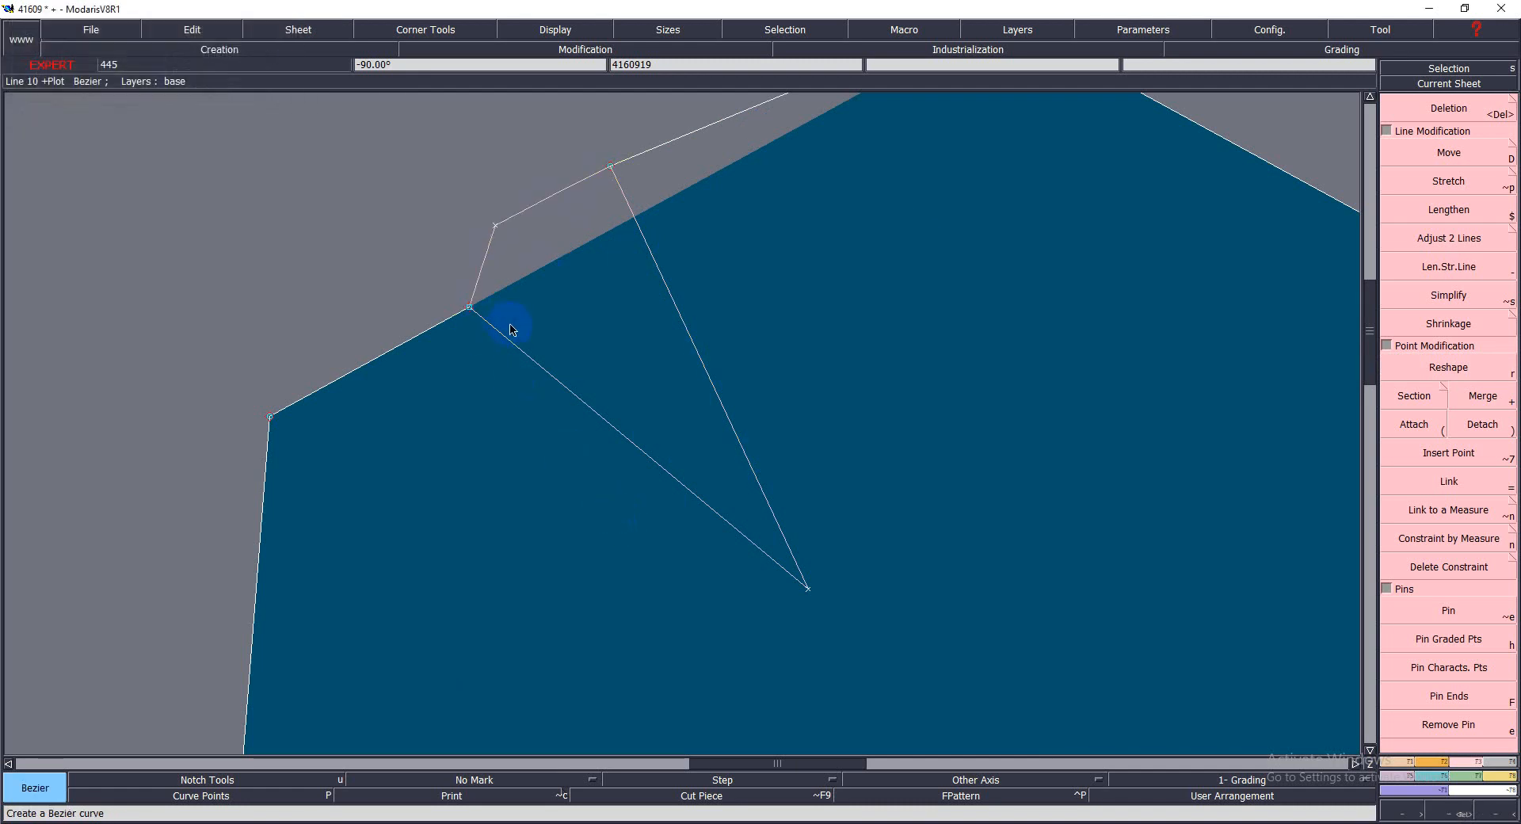
{"action": "key", "text": "r"}
{"action": "left_click", "coordinate": [496, 226]}
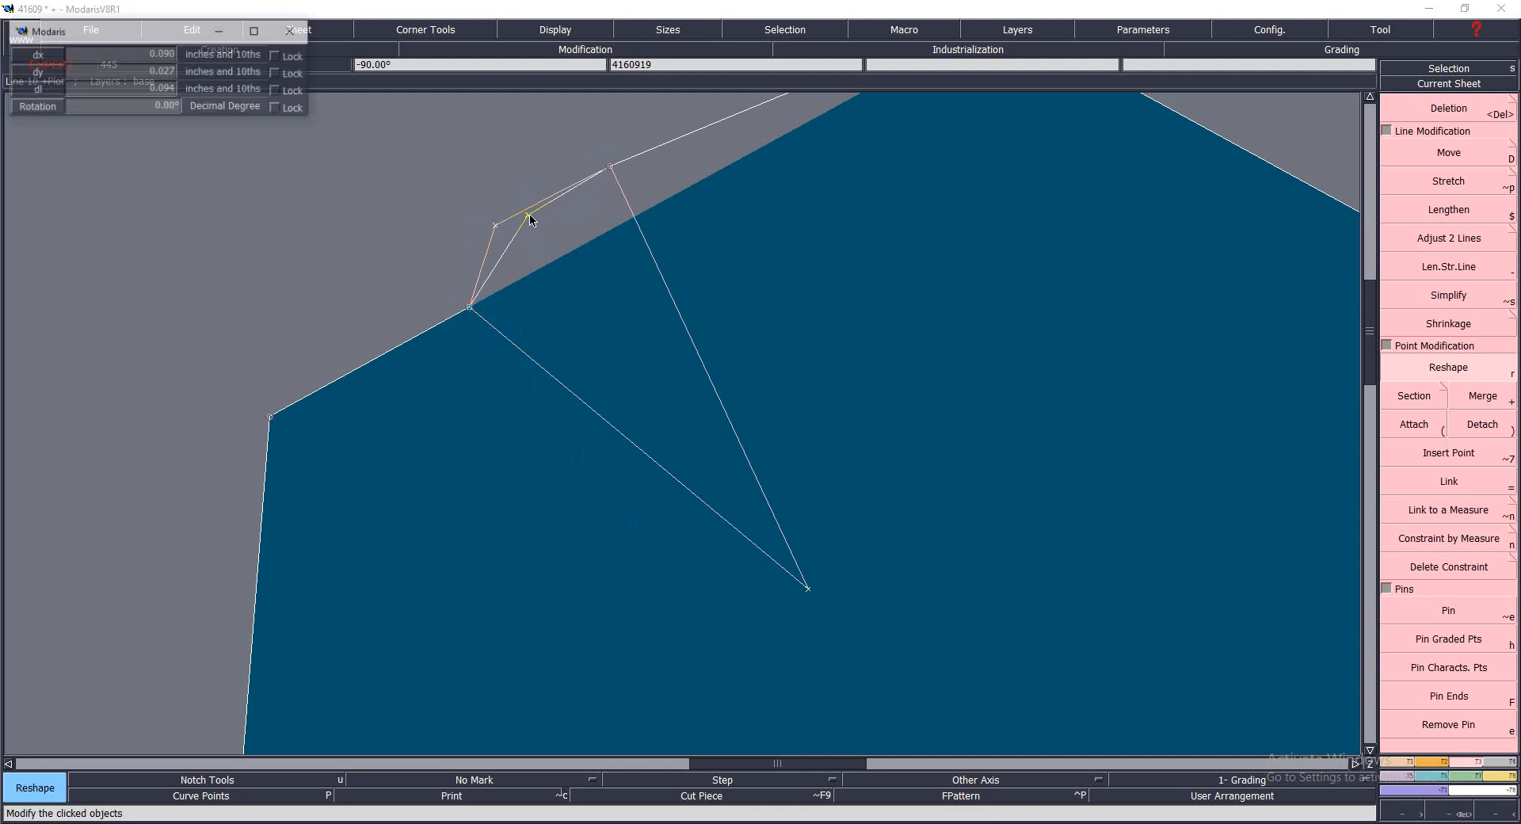
{"action": "left_click", "coordinate": [509, 217]}
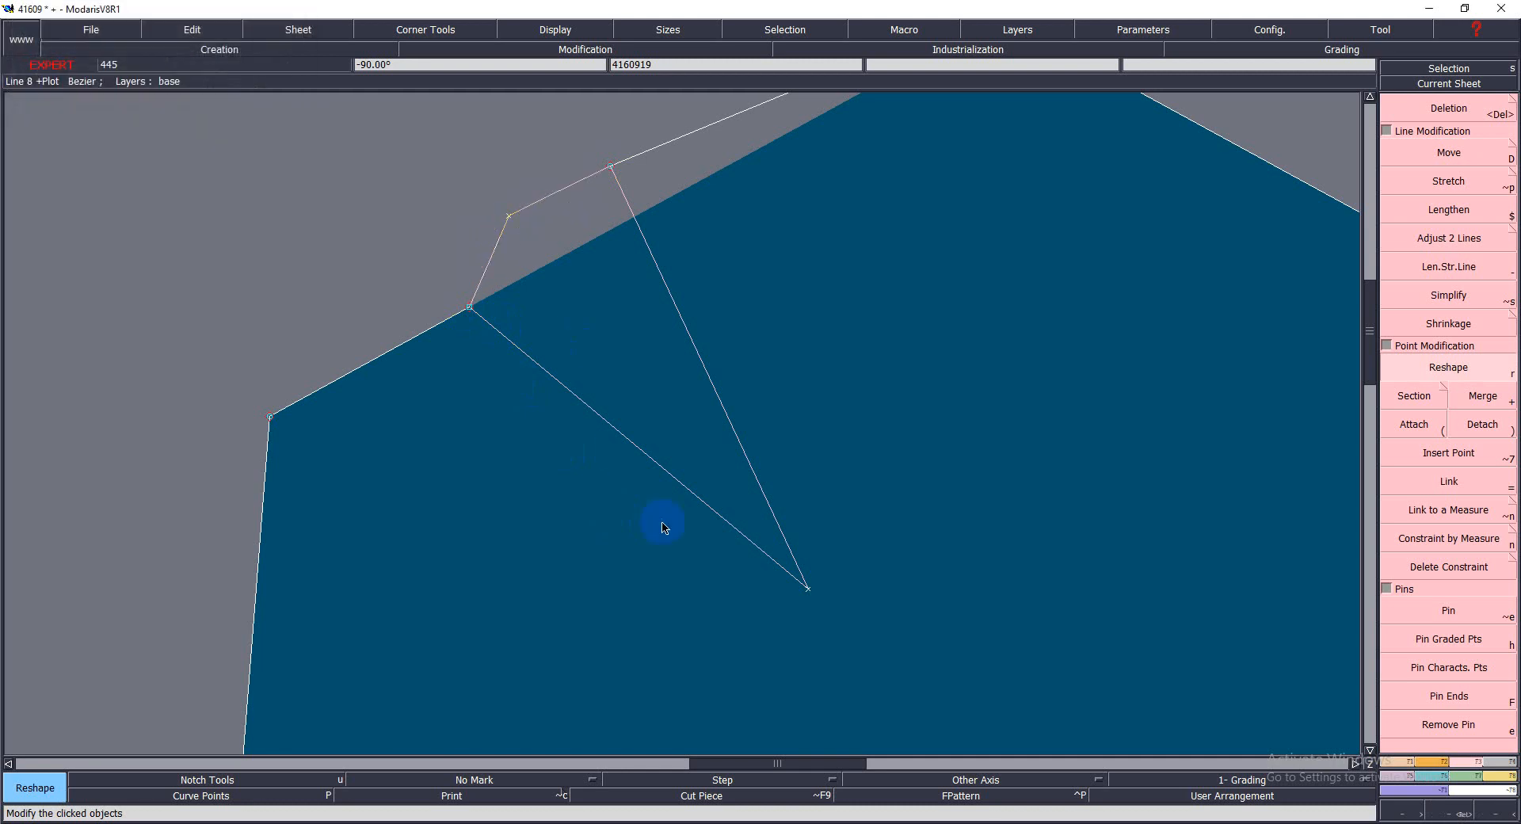
{"action": "key", "text": "q"}
{"action": "left_click", "coordinate": [730, 420]}
{"action": "left_click", "coordinate": [847, 342]}
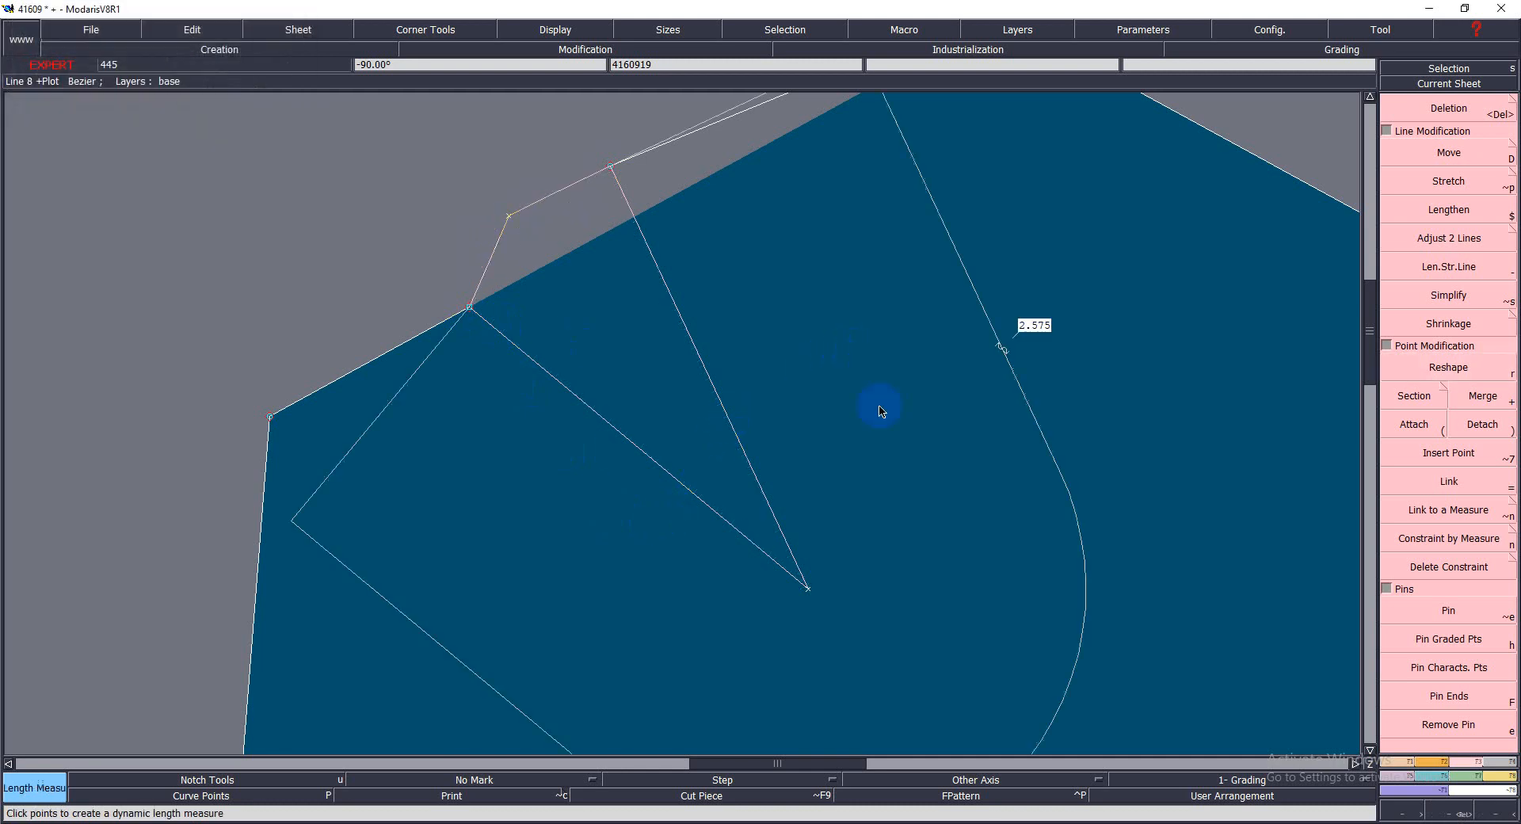
{"action": "key", "text": "ctrl+z"}
Add dynamic length measures along both legs of the V, from each cut point to the inner tip
{"action": "left_click", "coordinate": [610, 166]}
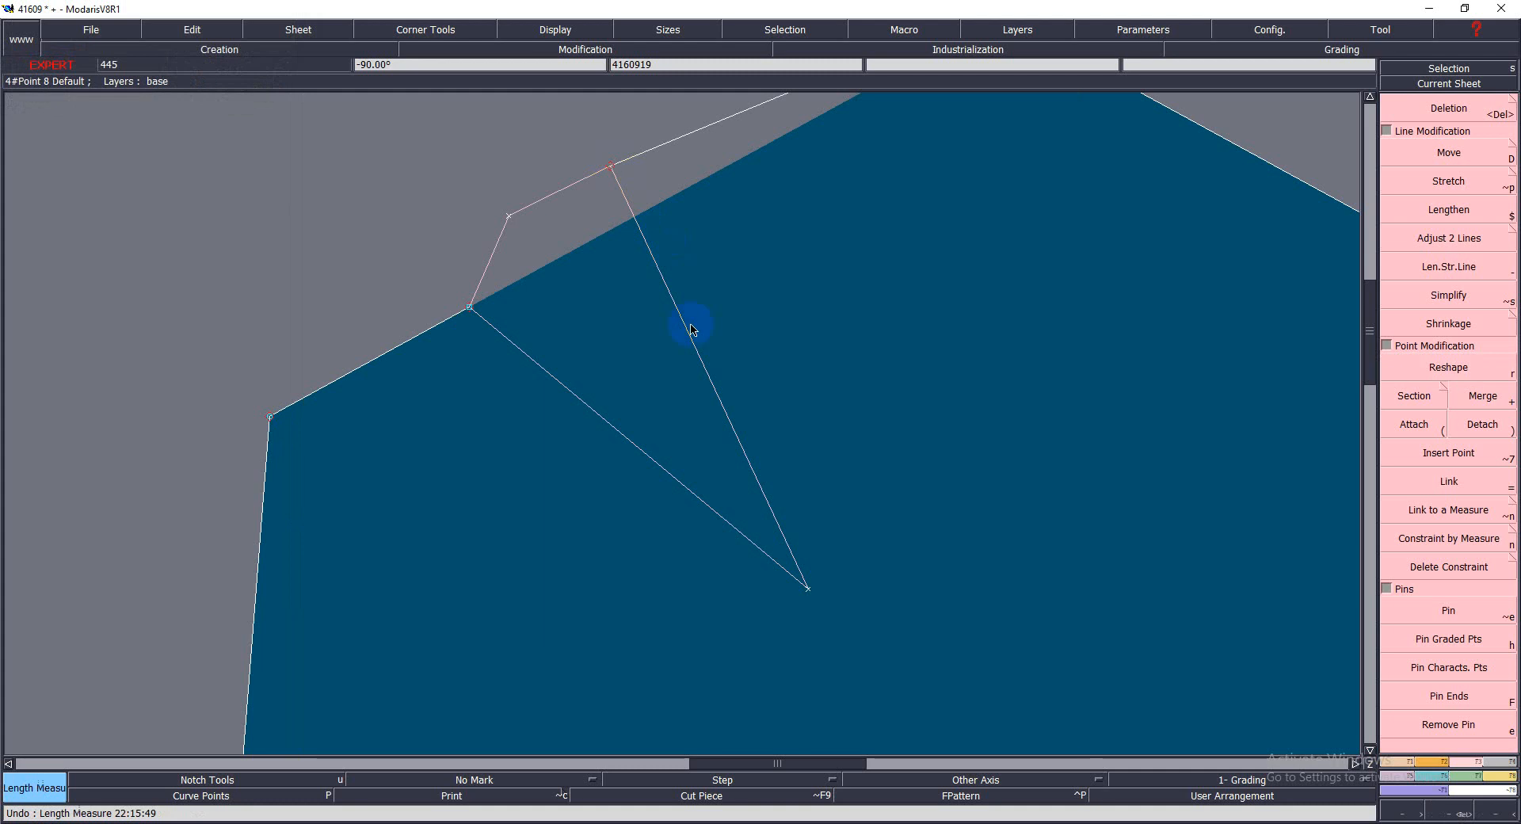
{"action": "left_click", "coordinate": [809, 590]}
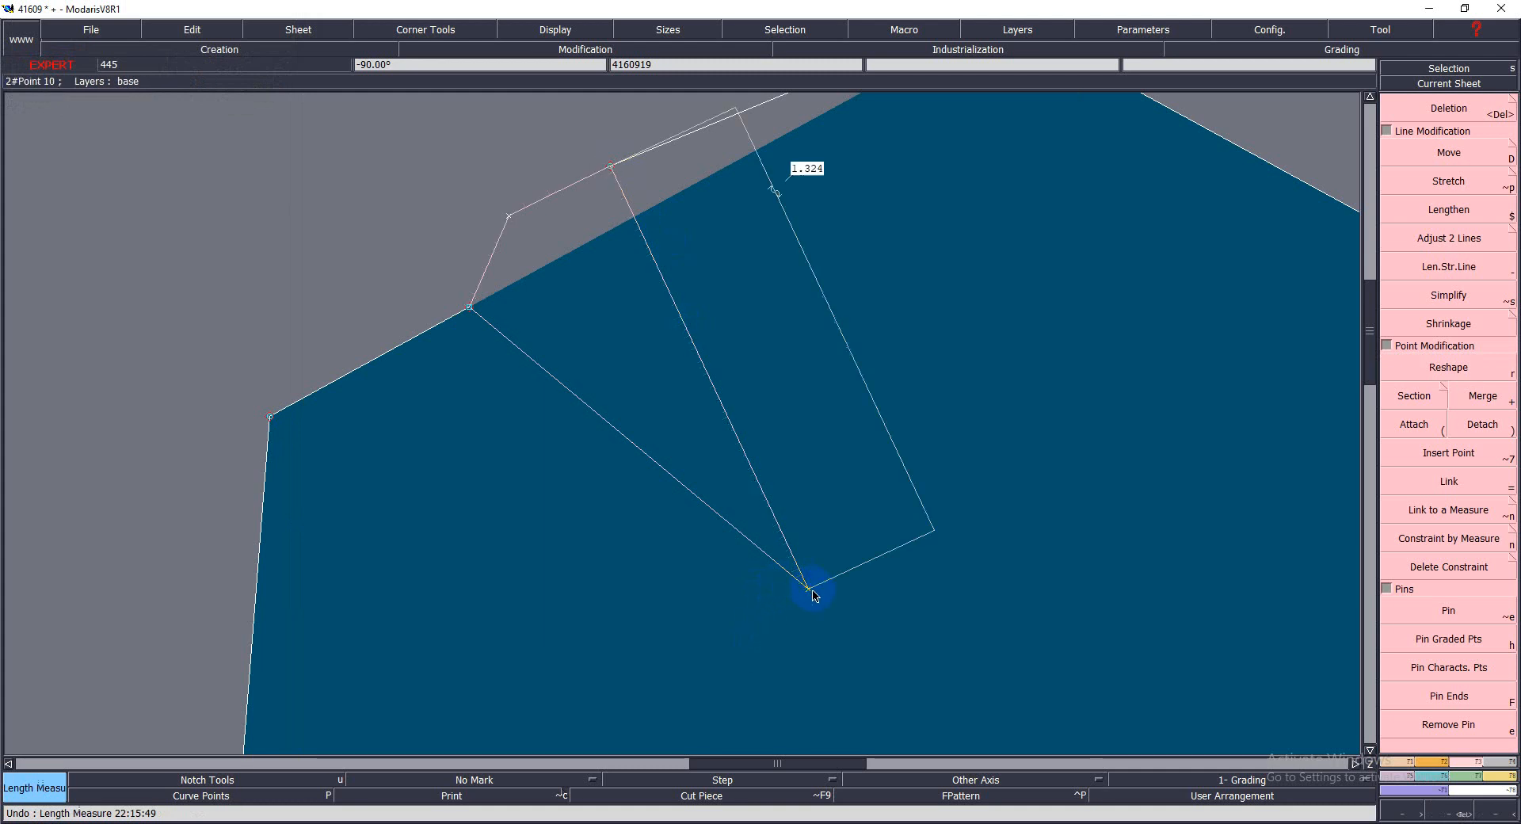
{"action": "left_click", "coordinate": [472, 309]}
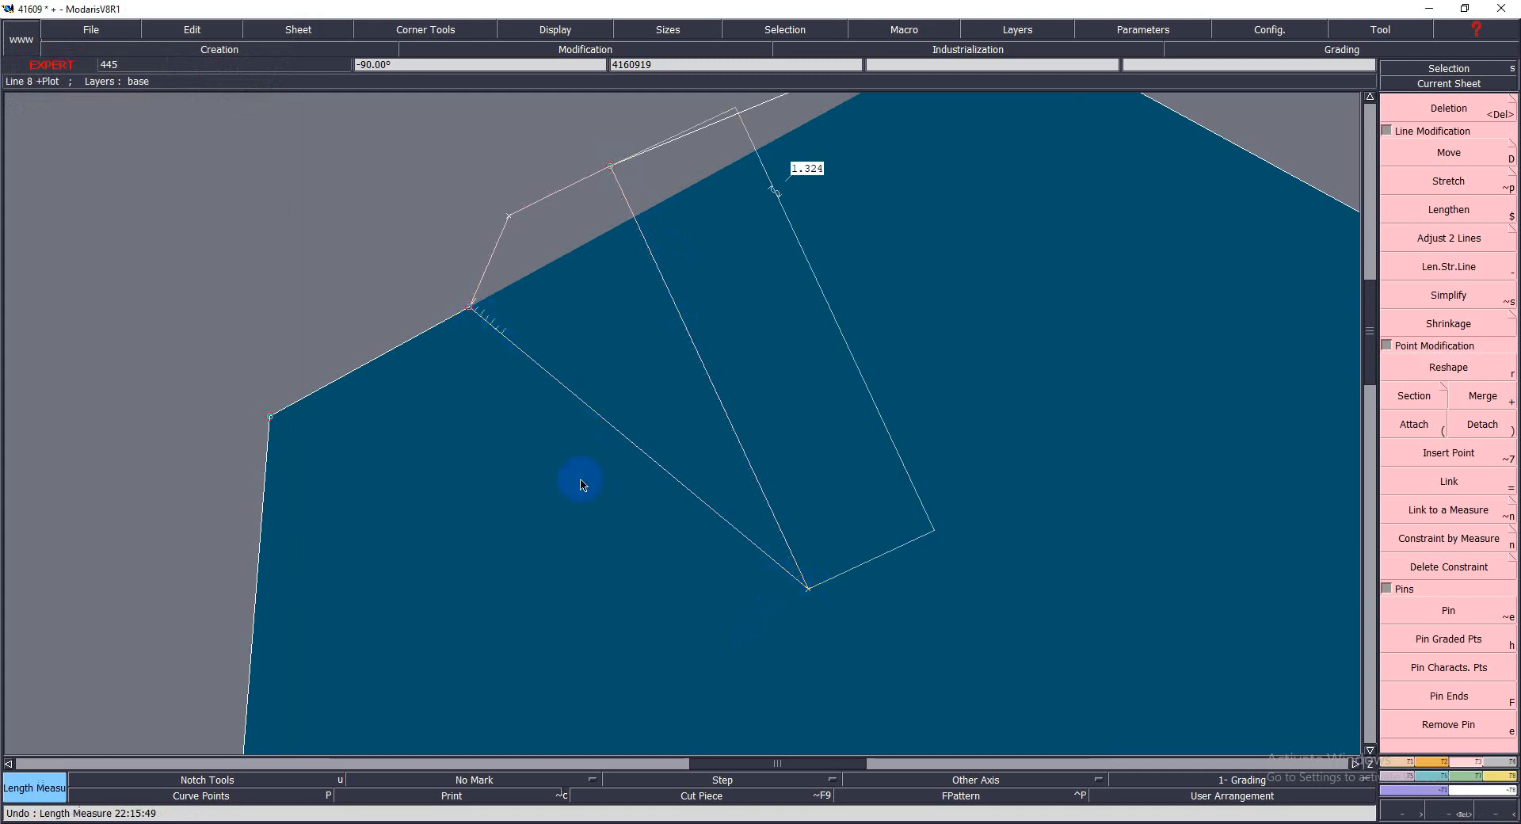
{"action": "left_click", "coordinate": [809, 591]}
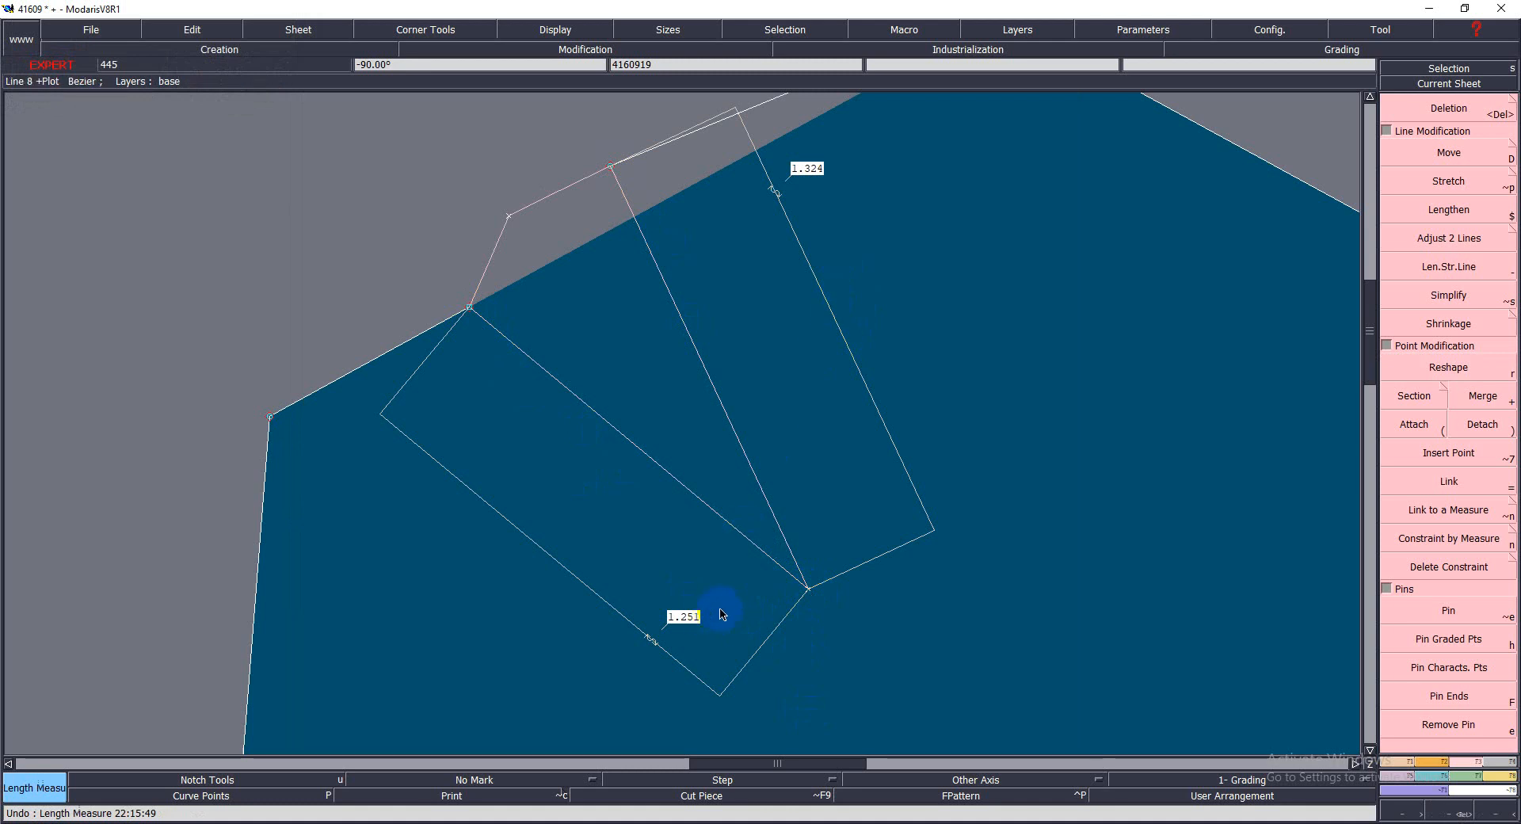
Reshape the V's inner tip in small moves until both legs are practically equal at about 1.2 inch
{"action": "key", "text": "r"}
{"action": "left_click", "coordinate": [809, 589]}
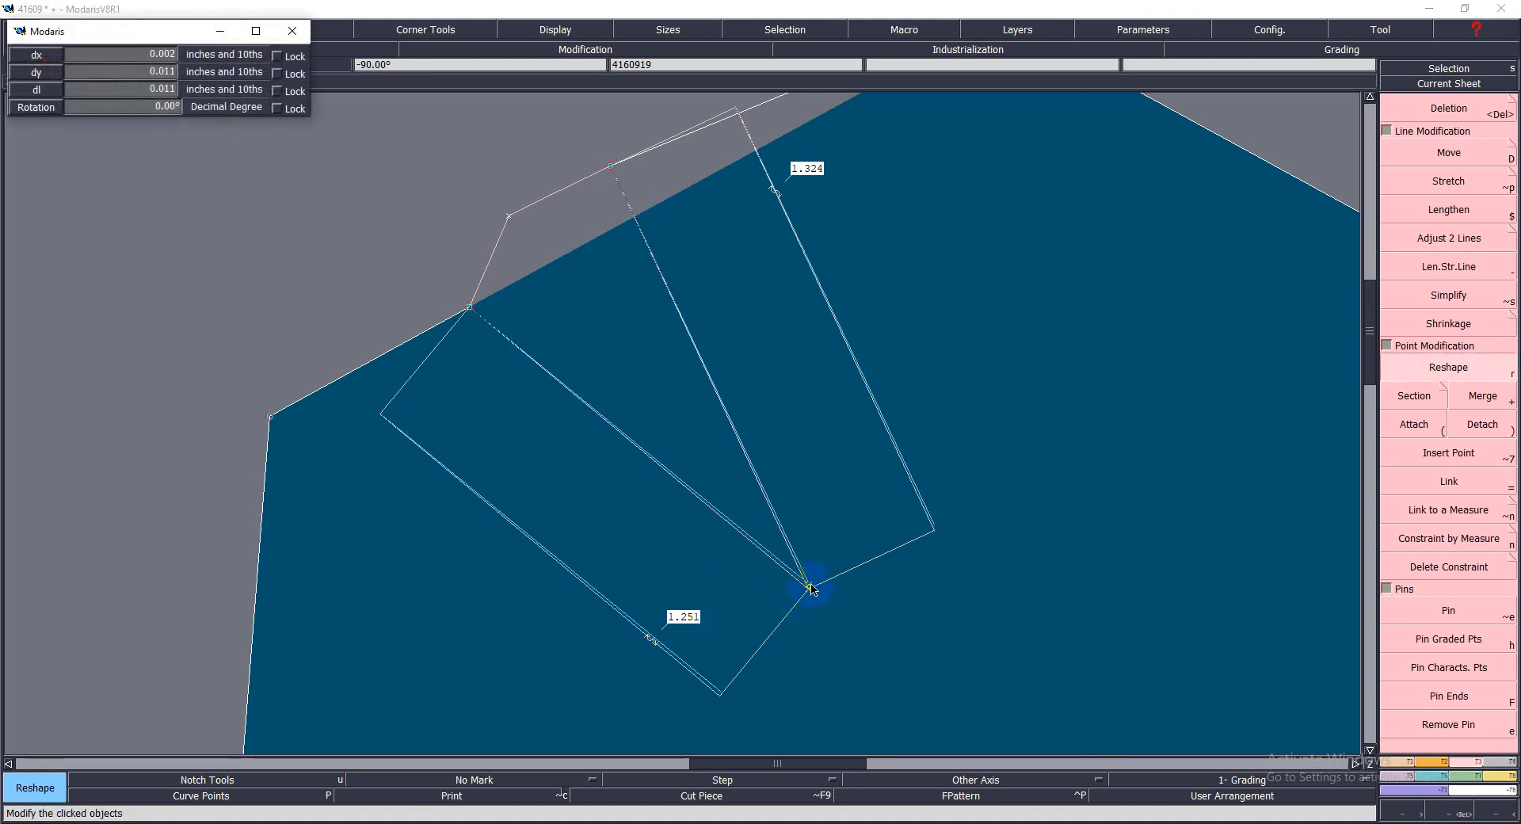
{"action": "left_click", "coordinate": [811, 584]}
{"action": "left_click", "coordinate": [810, 584]}
{"action": "left_click", "coordinate": [810, 581]}
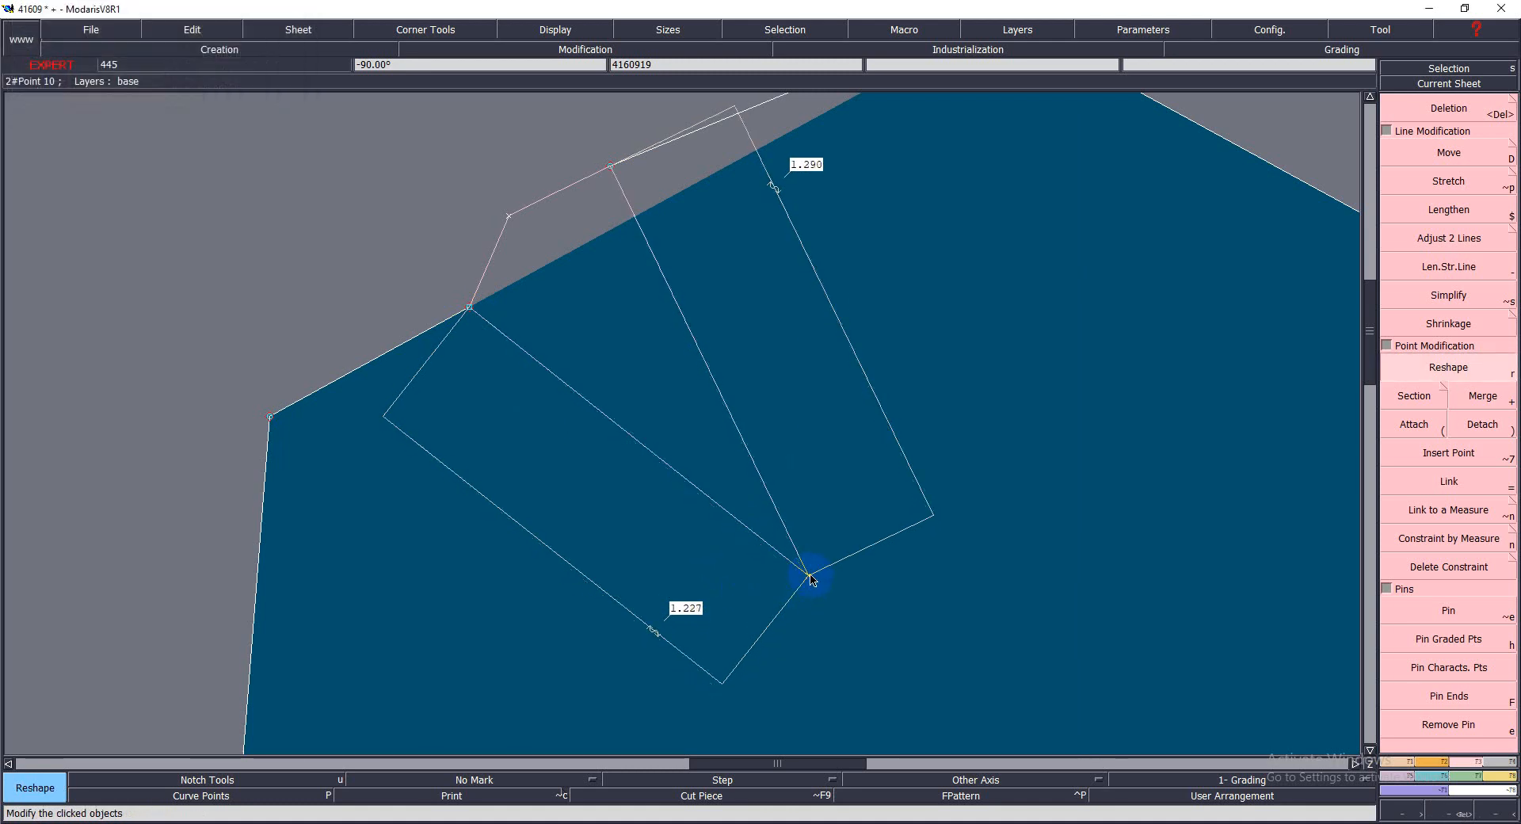
{"action": "left_click", "coordinate": [809, 579]}
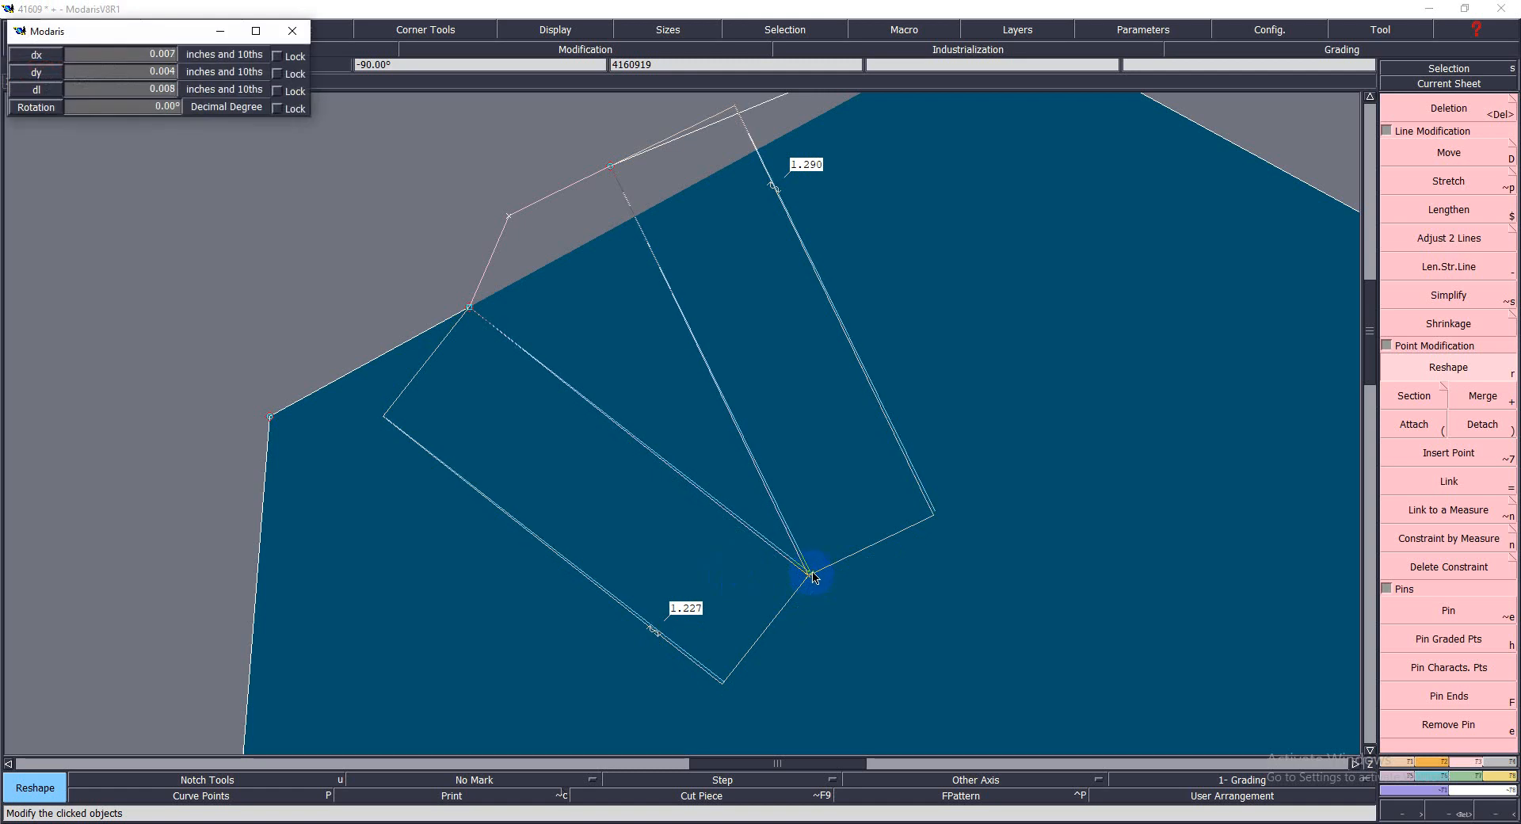
{"action": "left_click", "coordinate": [813, 574]}
{"action": "left_click", "coordinate": [812, 573]}
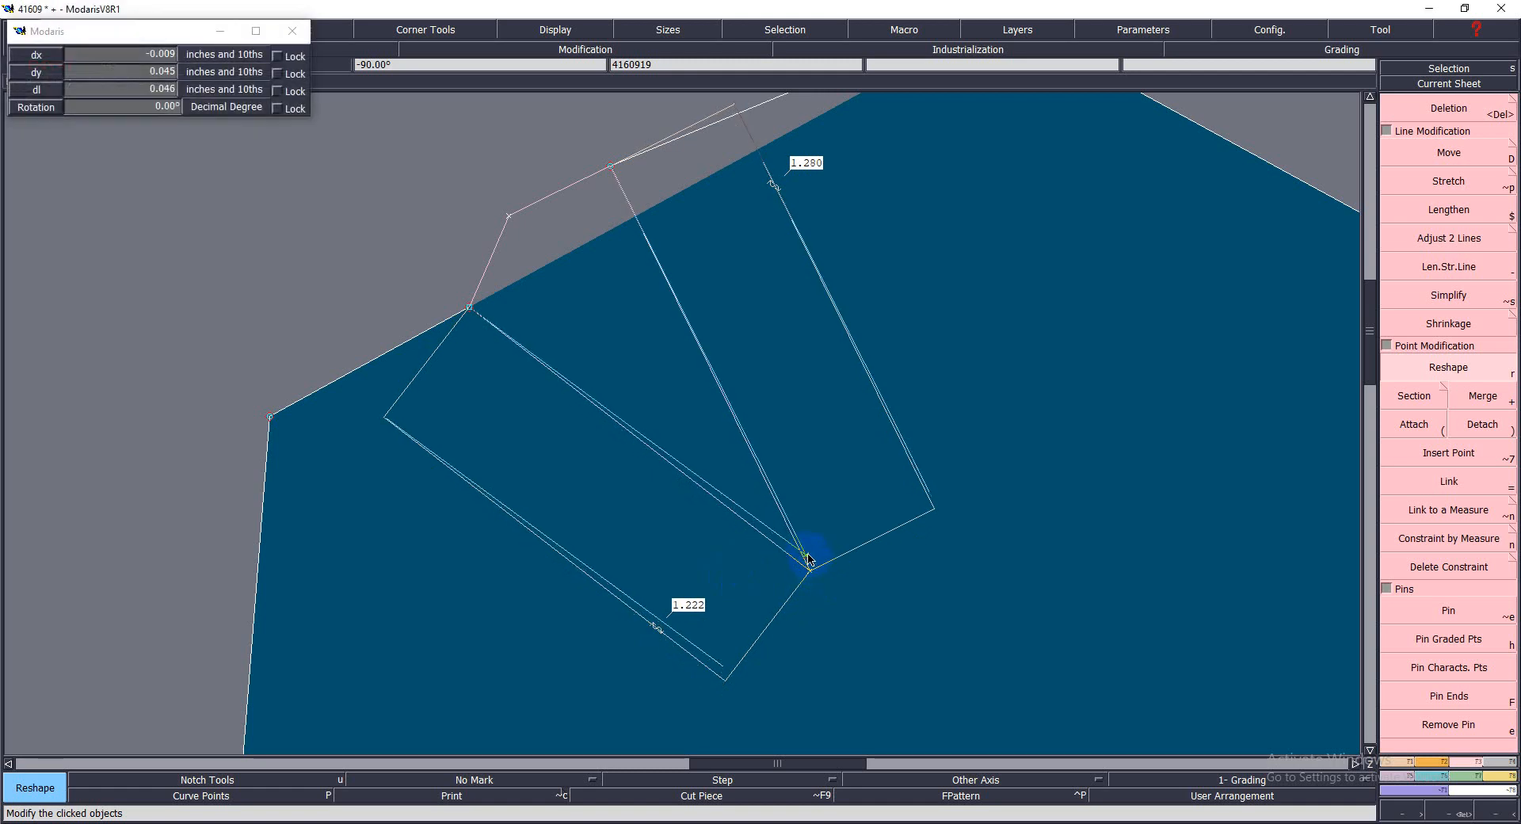
{"action": "left_click", "coordinate": [809, 558]}
{"action": "left_click", "coordinate": [808, 558]}
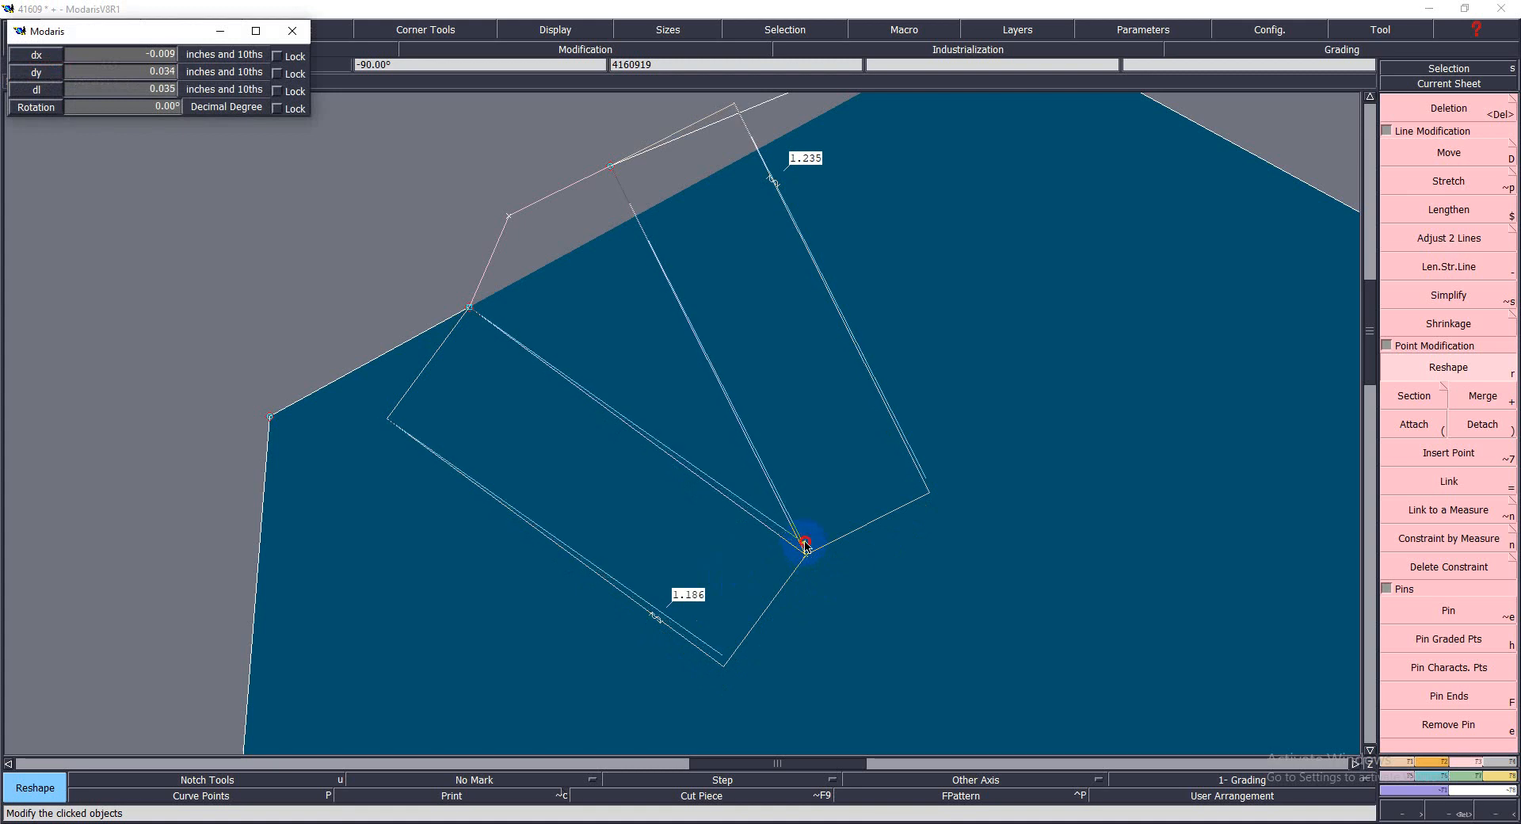
{"action": "left_click", "coordinate": [805, 545]}
{"action": "left_click", "coordinate": [805, 543]}
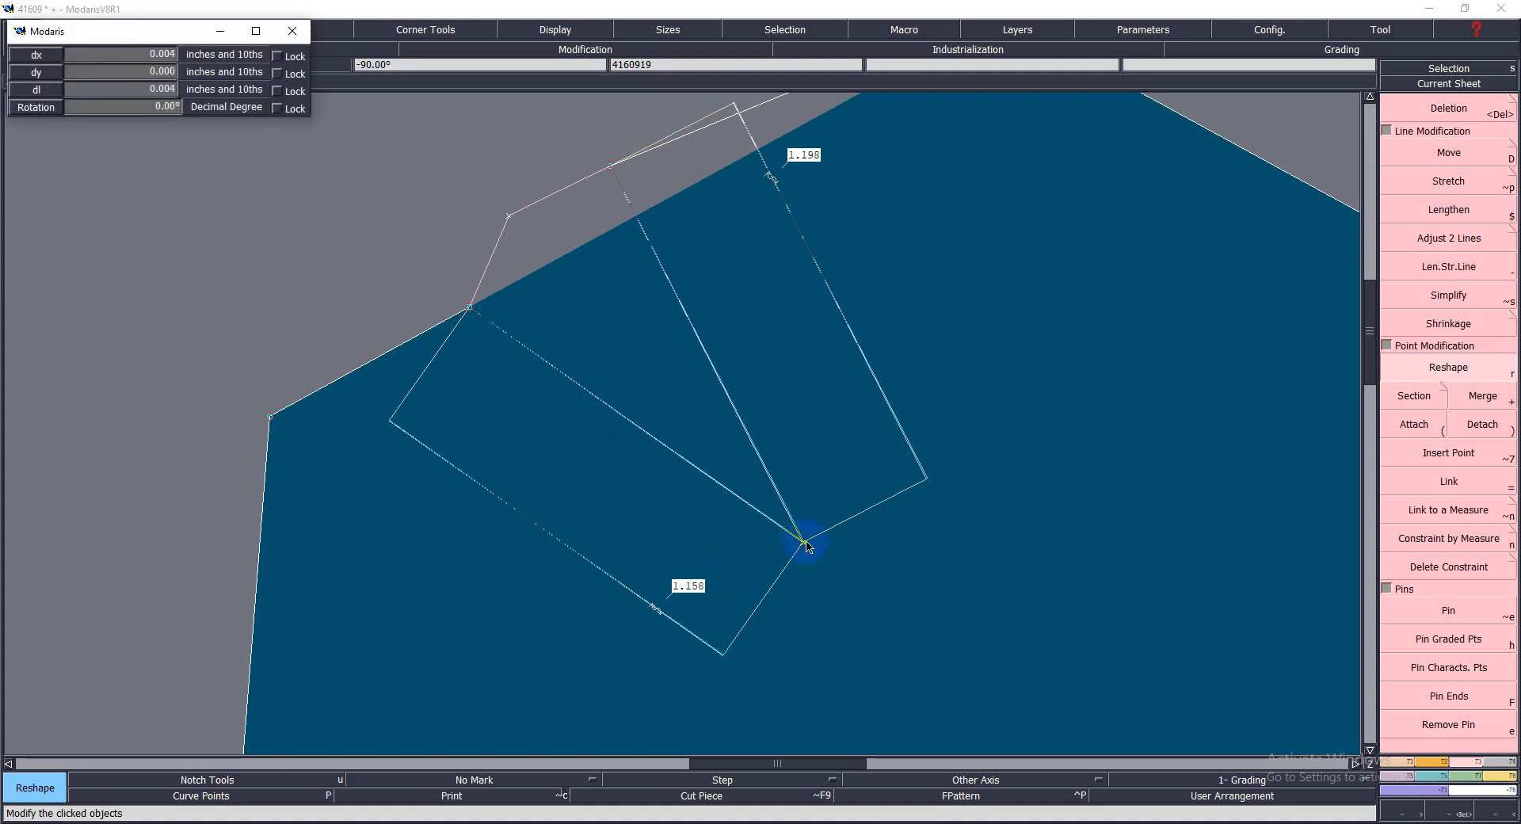
{"action": "left_click", "coordinate": [807, 545]}
{"action": "left_click", "coordinate": [808, 543]}
{"action": "left_click", "coordinate": [811, 544]}
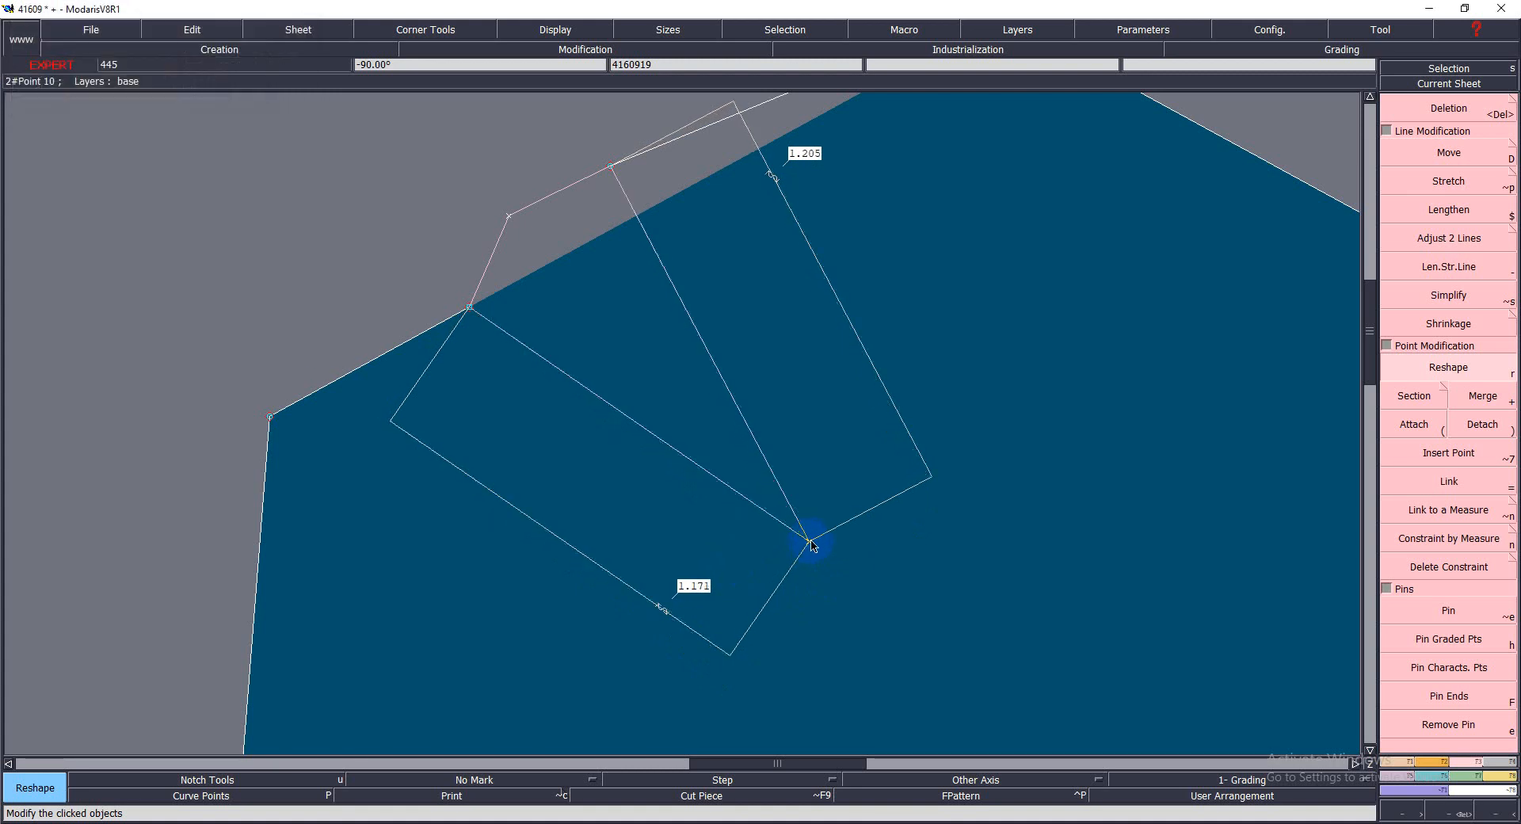
{"action": "left_click", "coordinate": [813, 544]}
{"action": "left_click", "coordinate": [814, 542]}
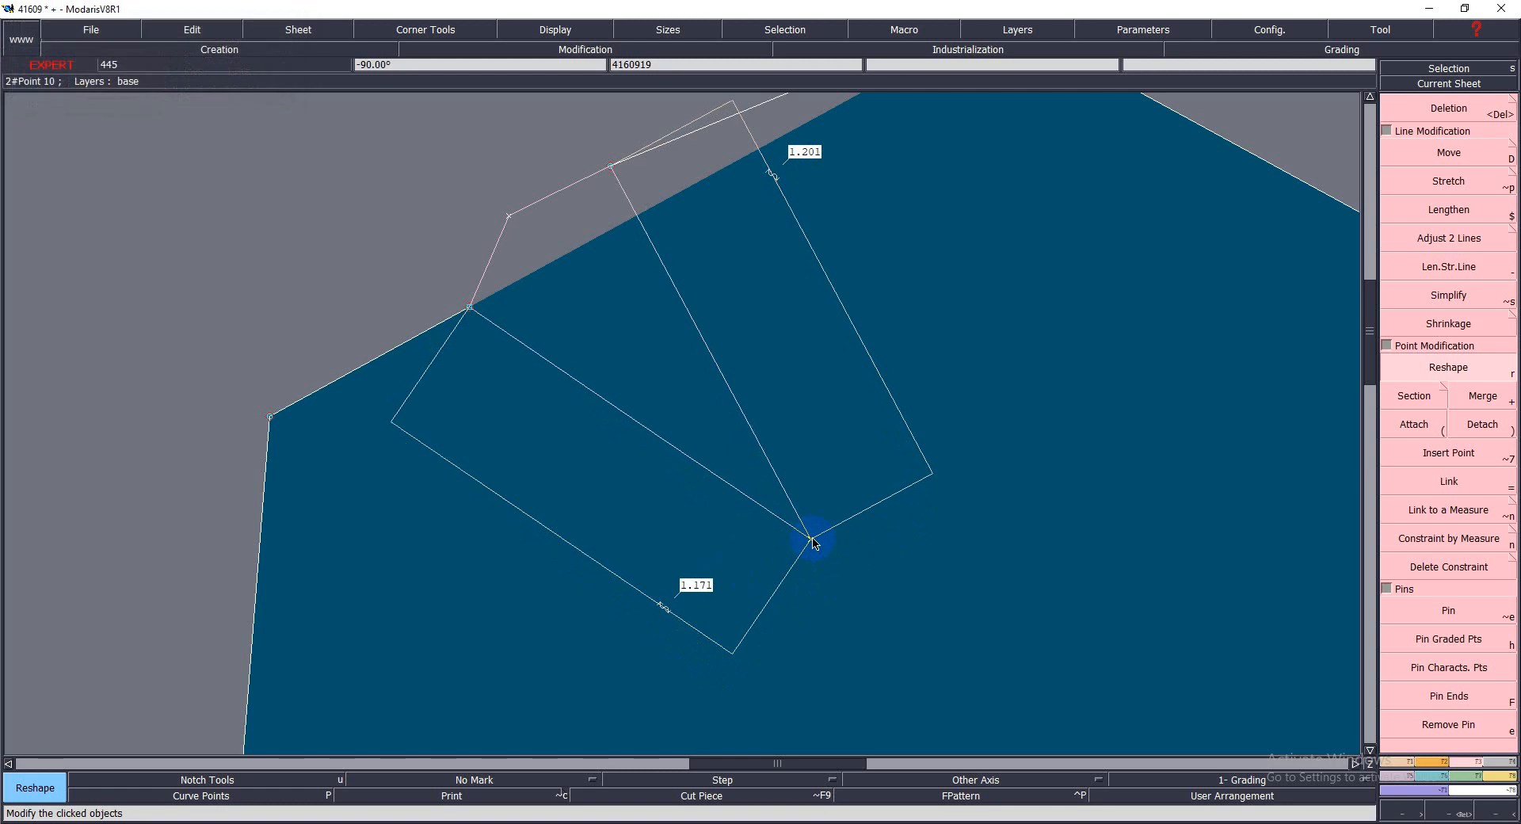
{"action": "left_click", "coordinate": [812, 543]}
{"action": "left_click", "coordinate": [815, 542]}
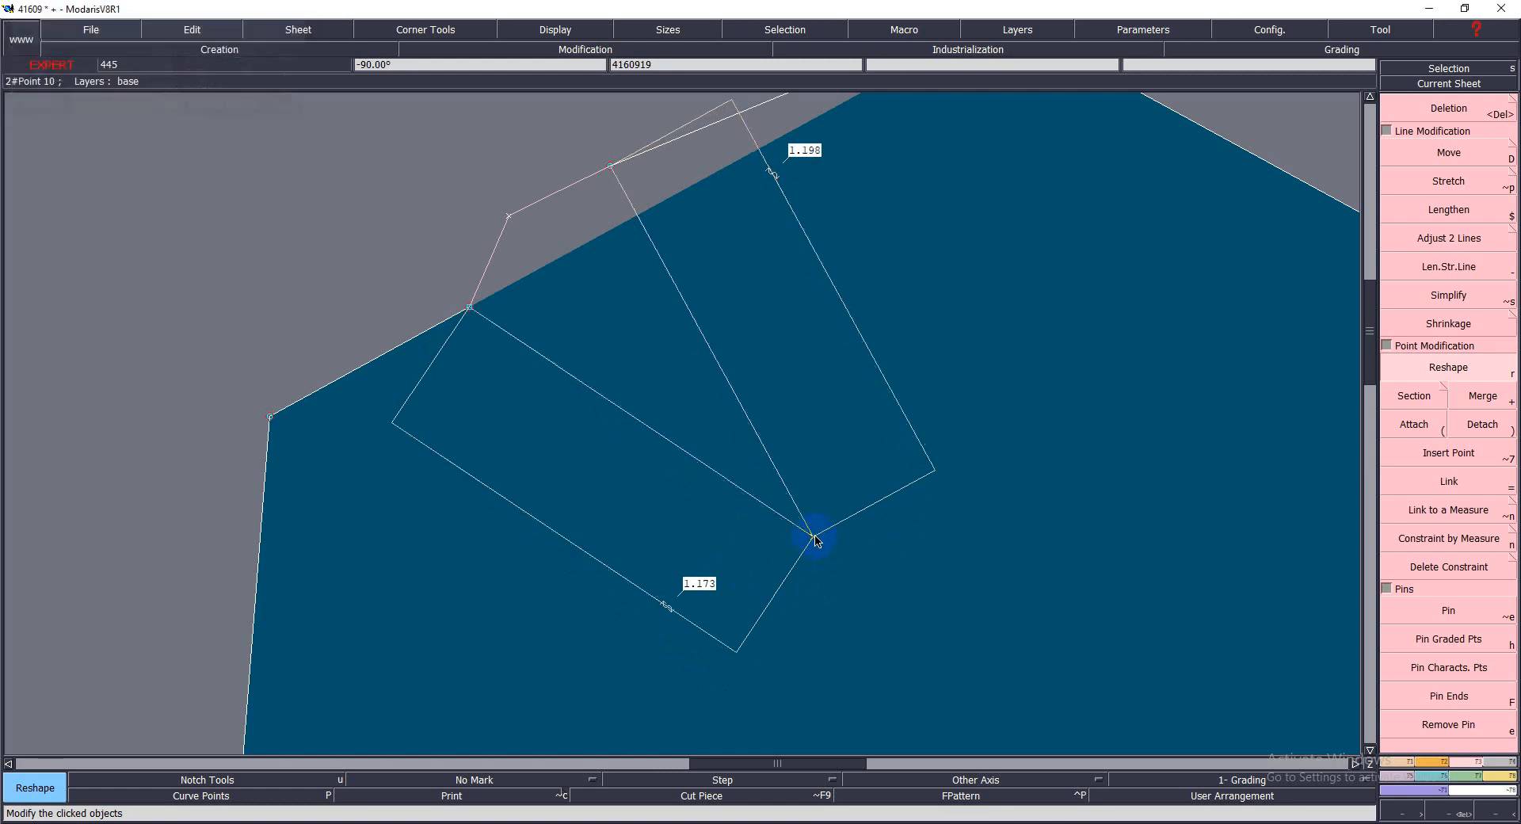
{"action": "left_click", "coordinate": [817, 542]}
{"action": "left_click", "coordinate": [817, 540]}
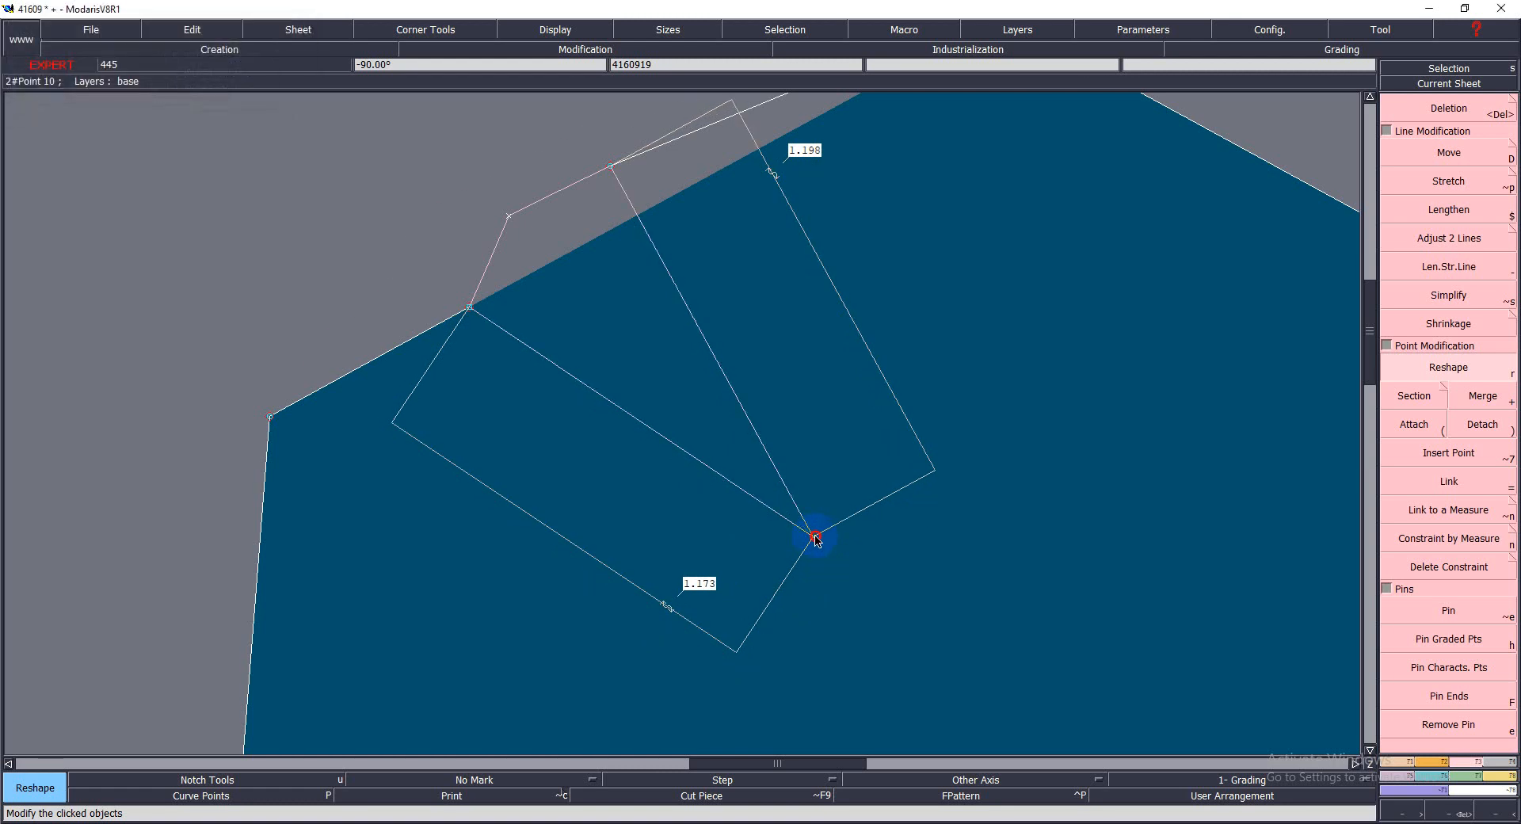
{"action": "left_click", "coordinate": [822, 534]}
{"action": "left_click", "coordinate": [825, 534]}
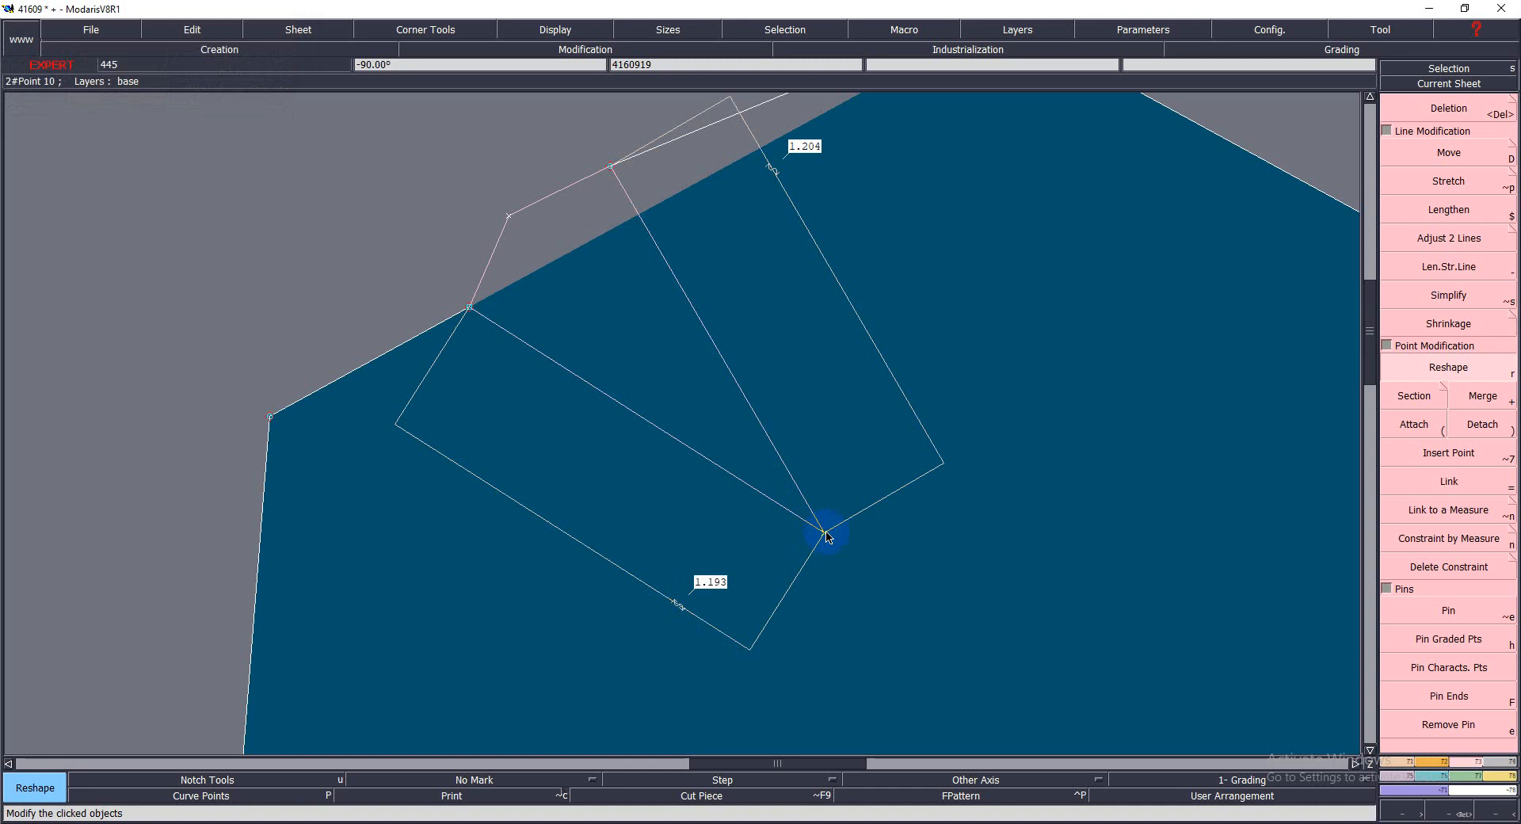
{"action": "left_click", "coordinate": [827, 536]}
{"action": "left_click", "coordinate": [829, 533]}
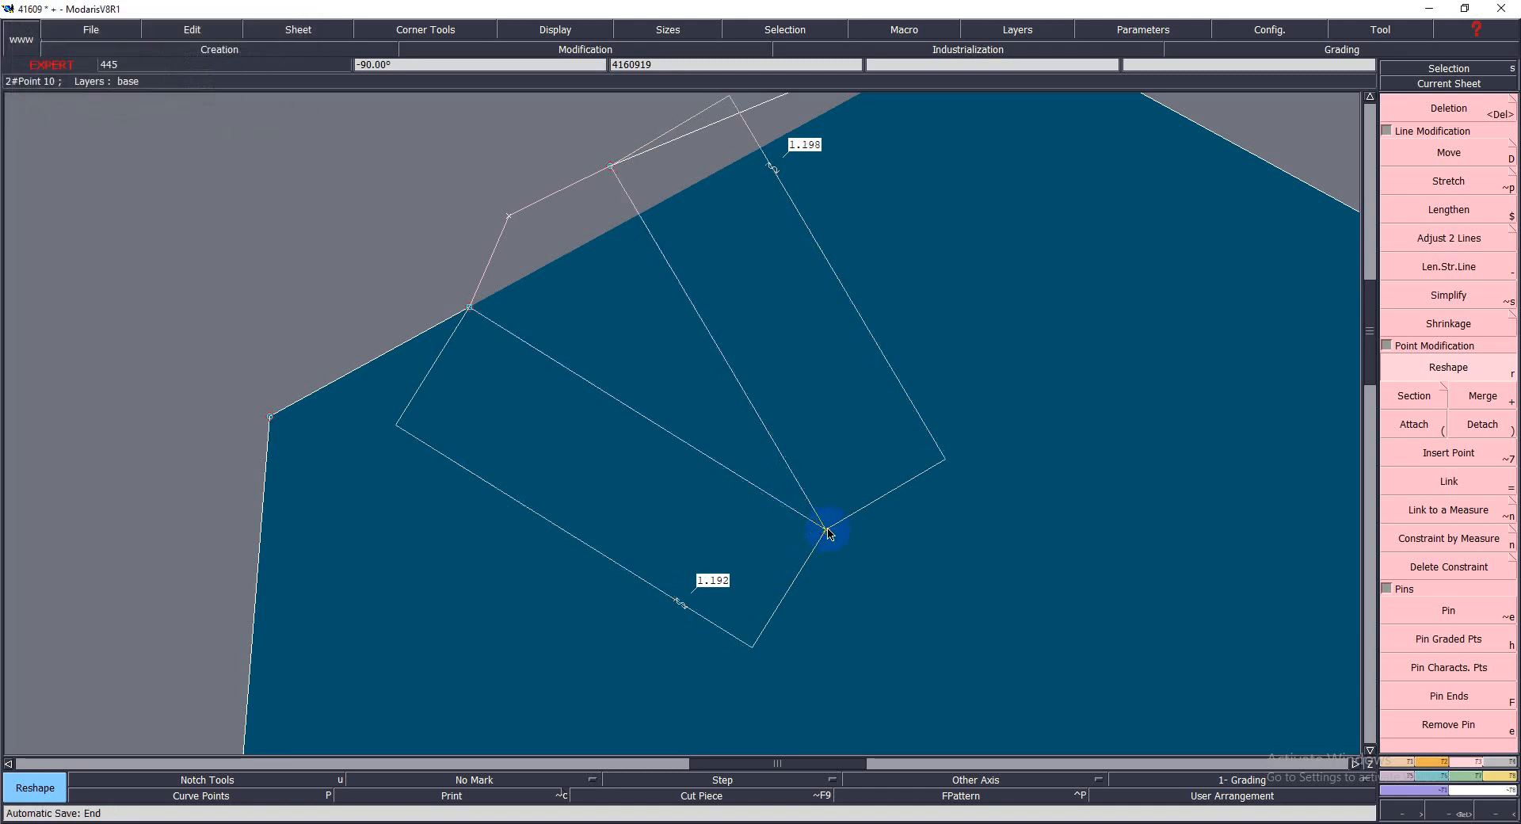
{"action": "left_click", "coordinate": [829, 533]}
{"action": "left_click", "coordinate": [828, 532]}
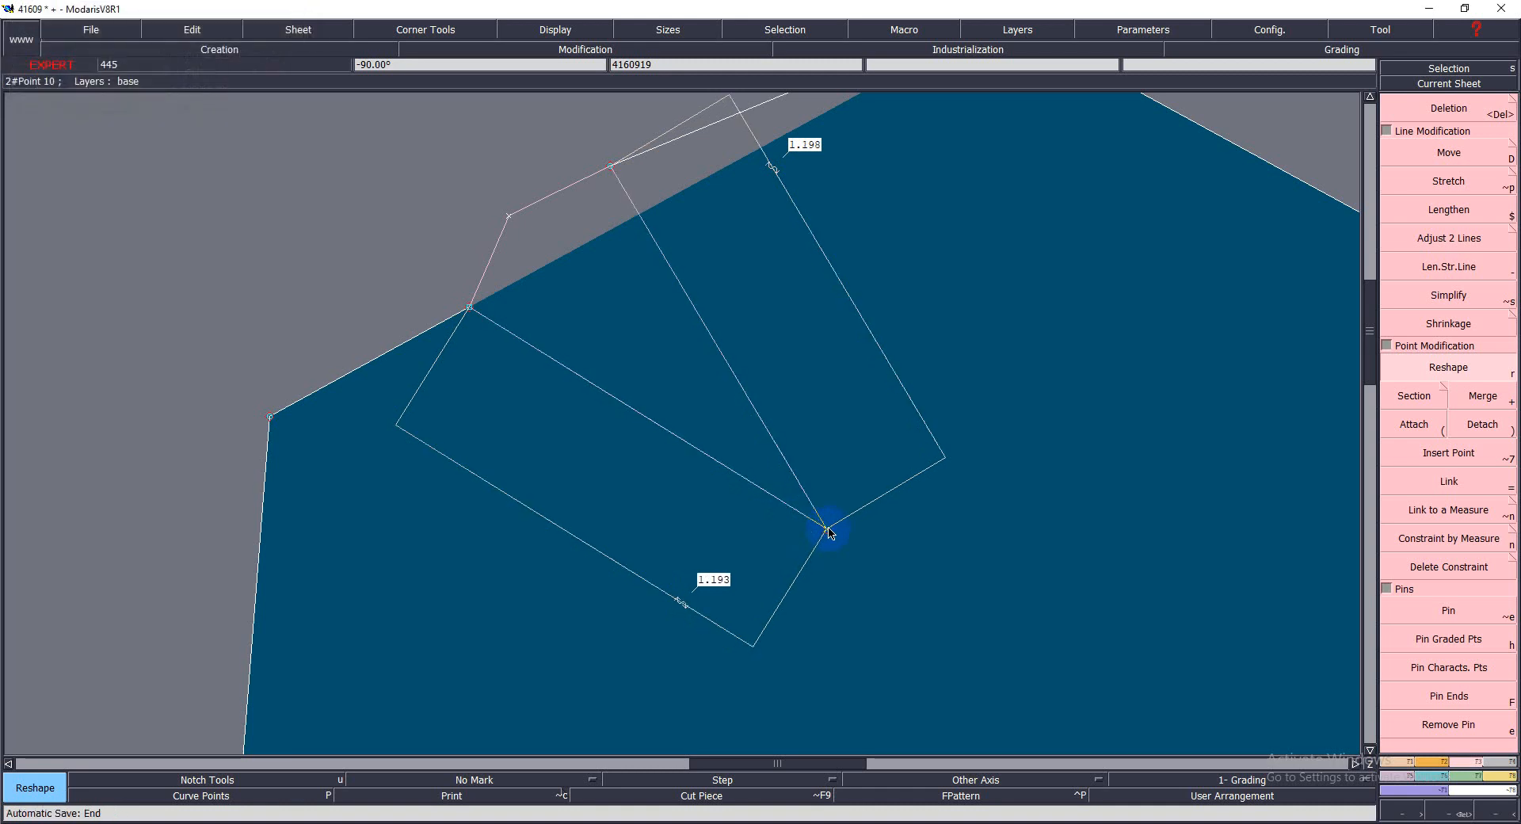
{"action": "left_click", "coordinate": [829, 532]}
{"action": "left_click", "coordinate": [831, 529]}
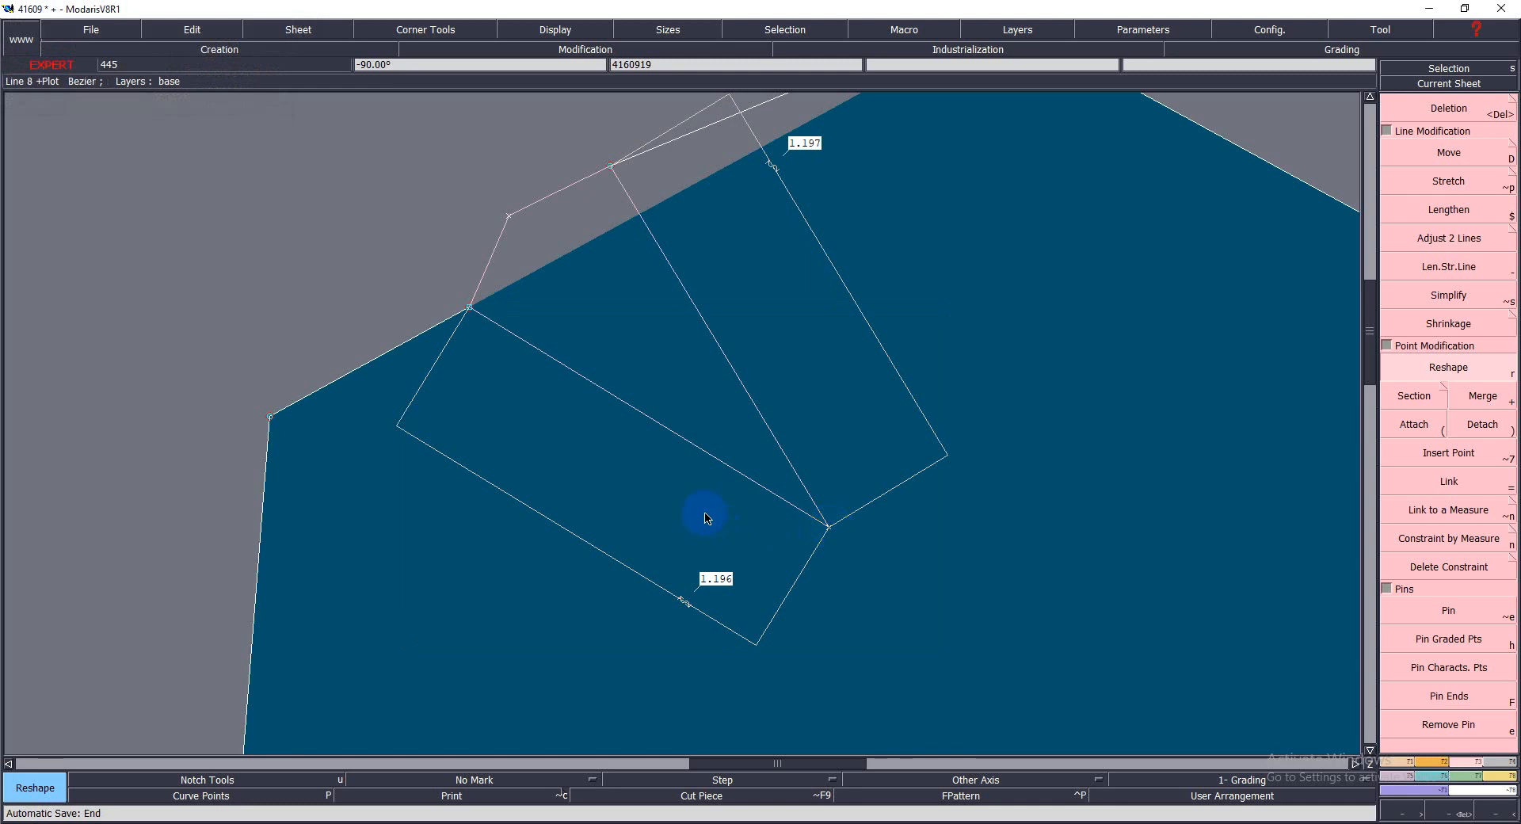
Draw a straight line from the outer peak above the gap to the V's inner tip
{"action": "key", "text": "d"}
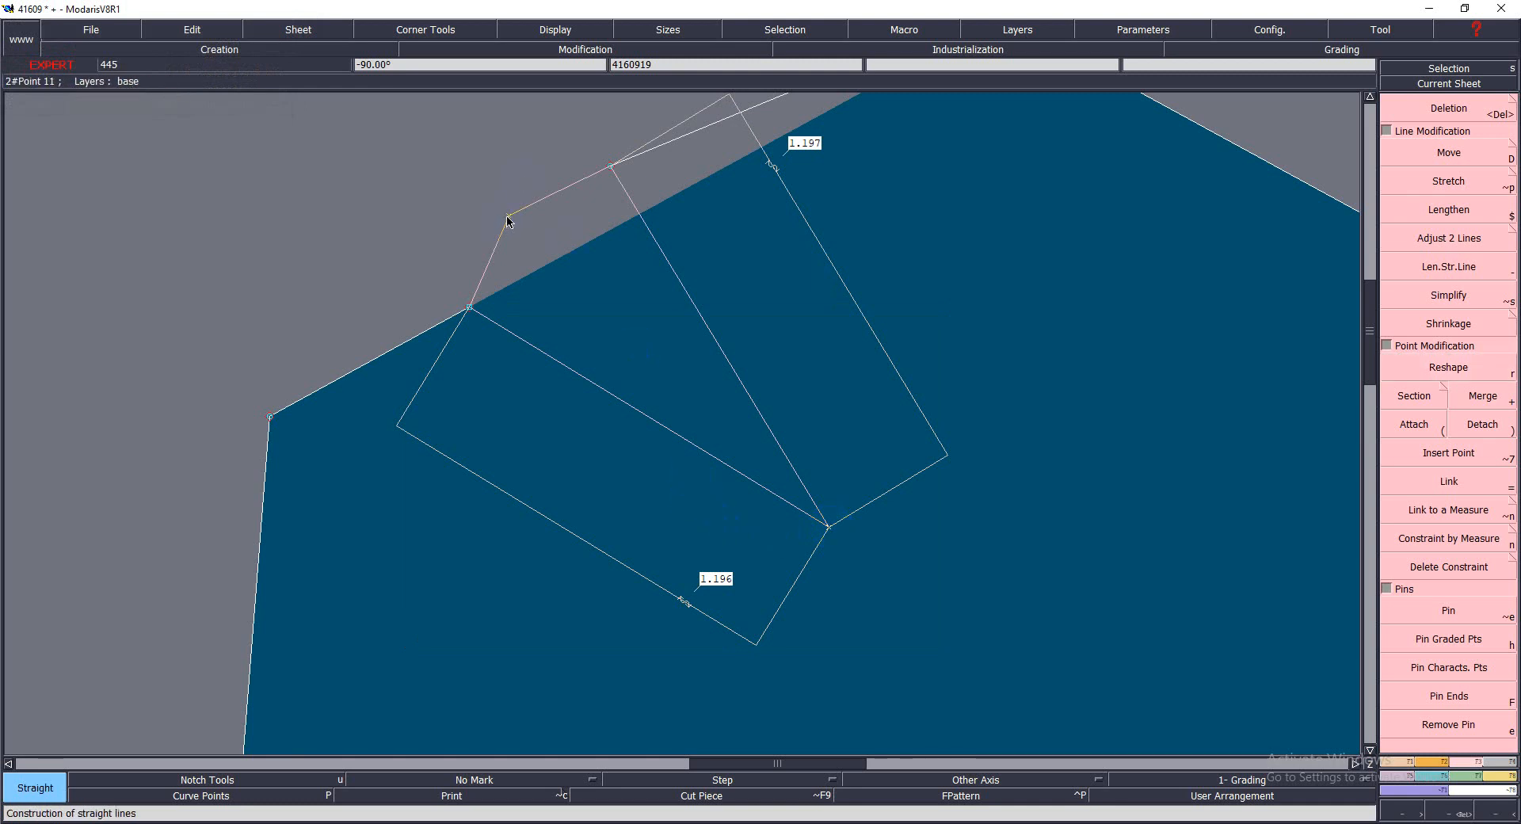
{"action": "left_click", "coordinate": [509, 217]}
{"action": "left_click", "coordinate": [829, 526]}
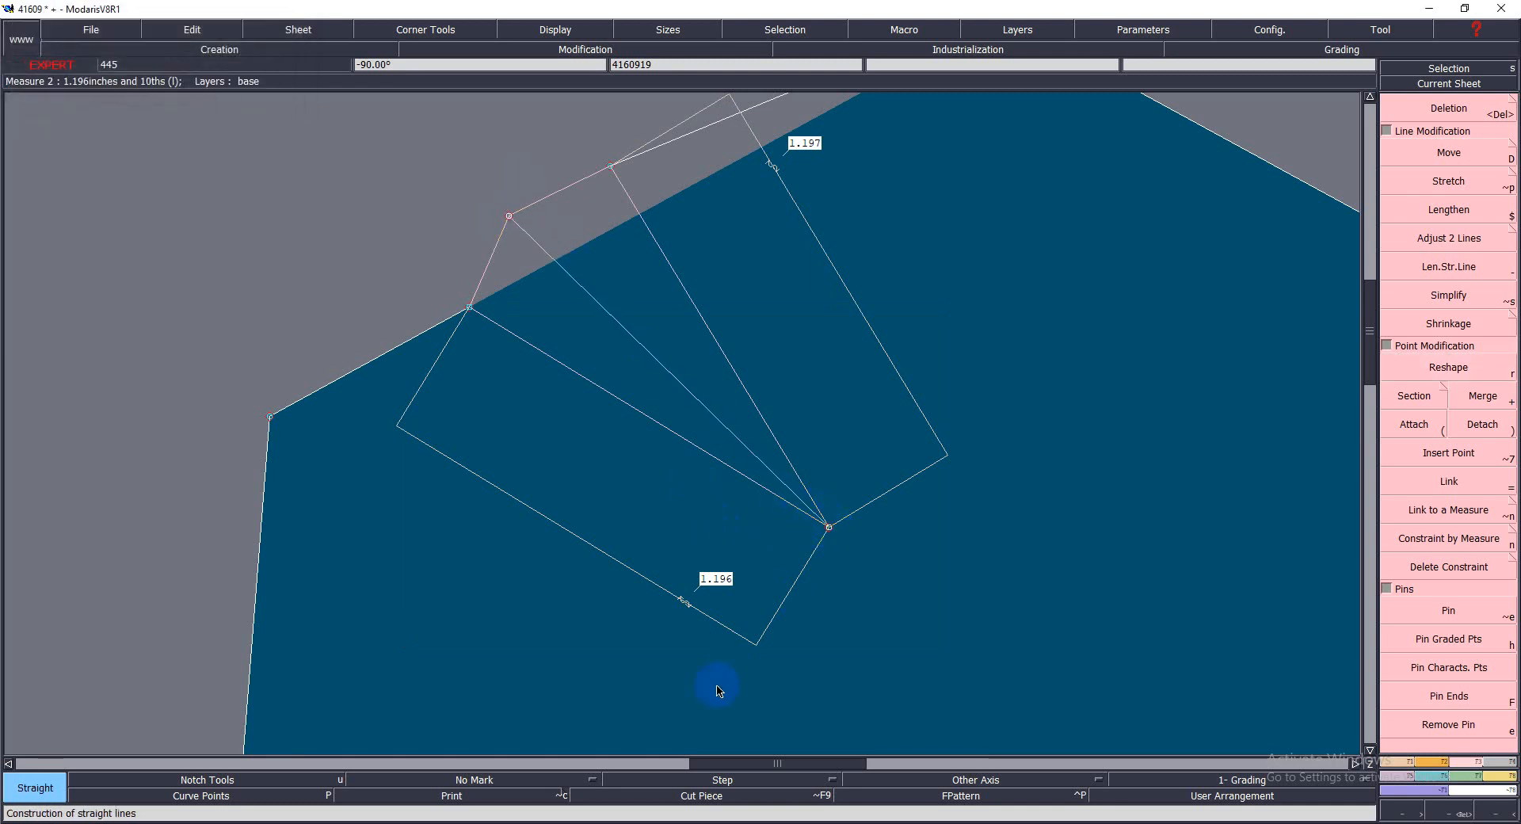
{"action": "key", "text": "Home"}
{"action": "key", "text": "Return"}
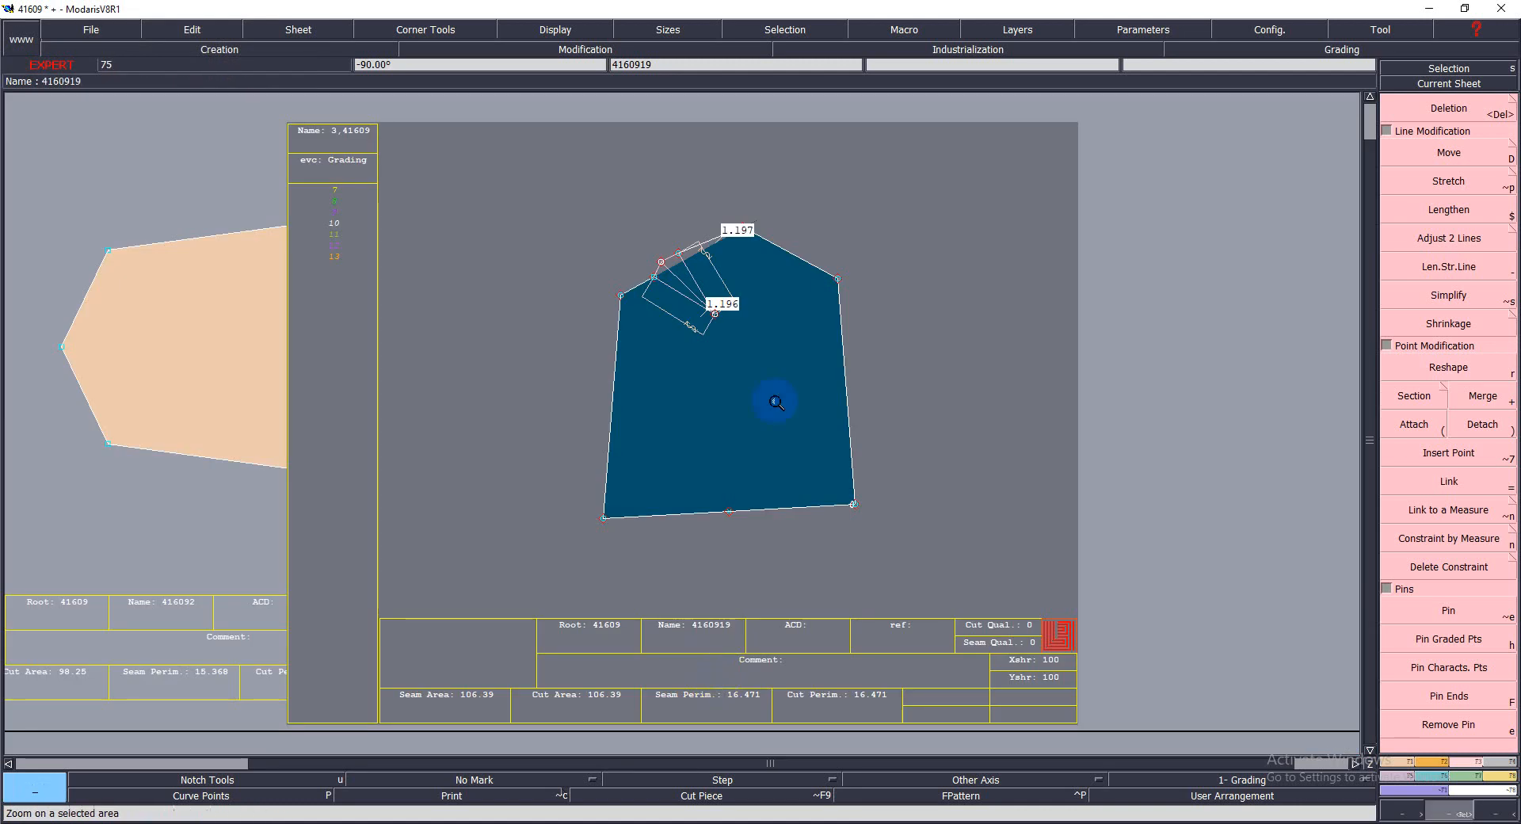
Extract the dark blue pointed pocket with its dart legs and centre line as a new piece with Seam, and rearrange all sheets
{"action": "left_click_drag", "start_coordinate": [548, 194], "coordinate": [874, 564]}
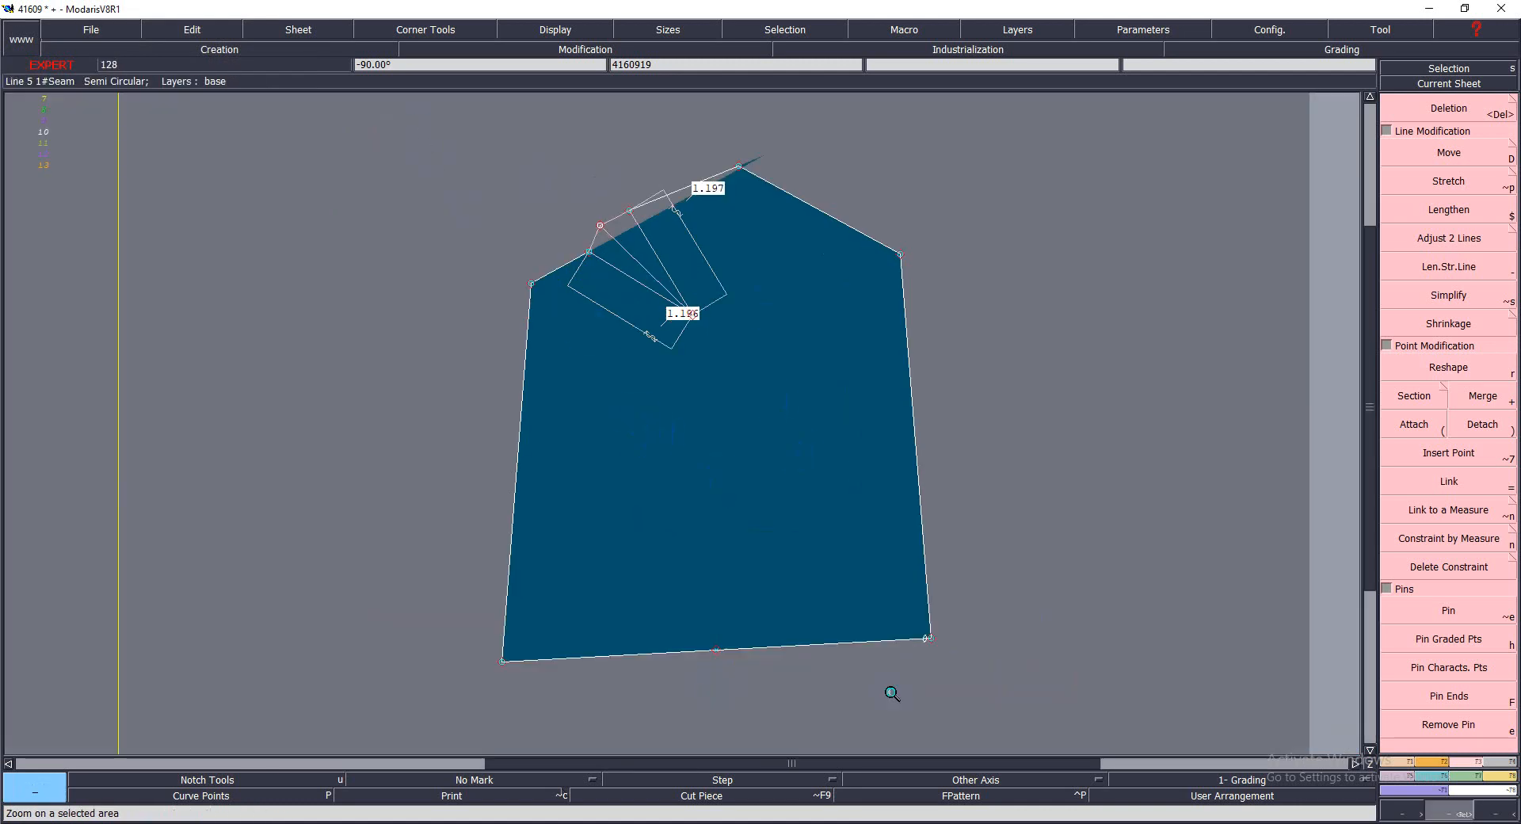
{"action": "key", "text": "ctrl+a"}
{"action": "right_click", "coordinate": [833, 593]}
{"action": "key", "text": "shift+s"}
{"action": "mouse_move", "coordinate": [732, 533]}
{"action": "left_mouse_down"}
{"action": "mouse_move", "coordinate": [625, 358]}
{"action": "mouse_move", "coordinate": [705, 258]}
{"action": "mouse_move", "coordinate": [611, 282]}
{"action": "mouse_move", "coordinate": [602, 314]}
{"action": "left_mouse_up"}
{"action": "right_click", "coordinate": [601, 315]}
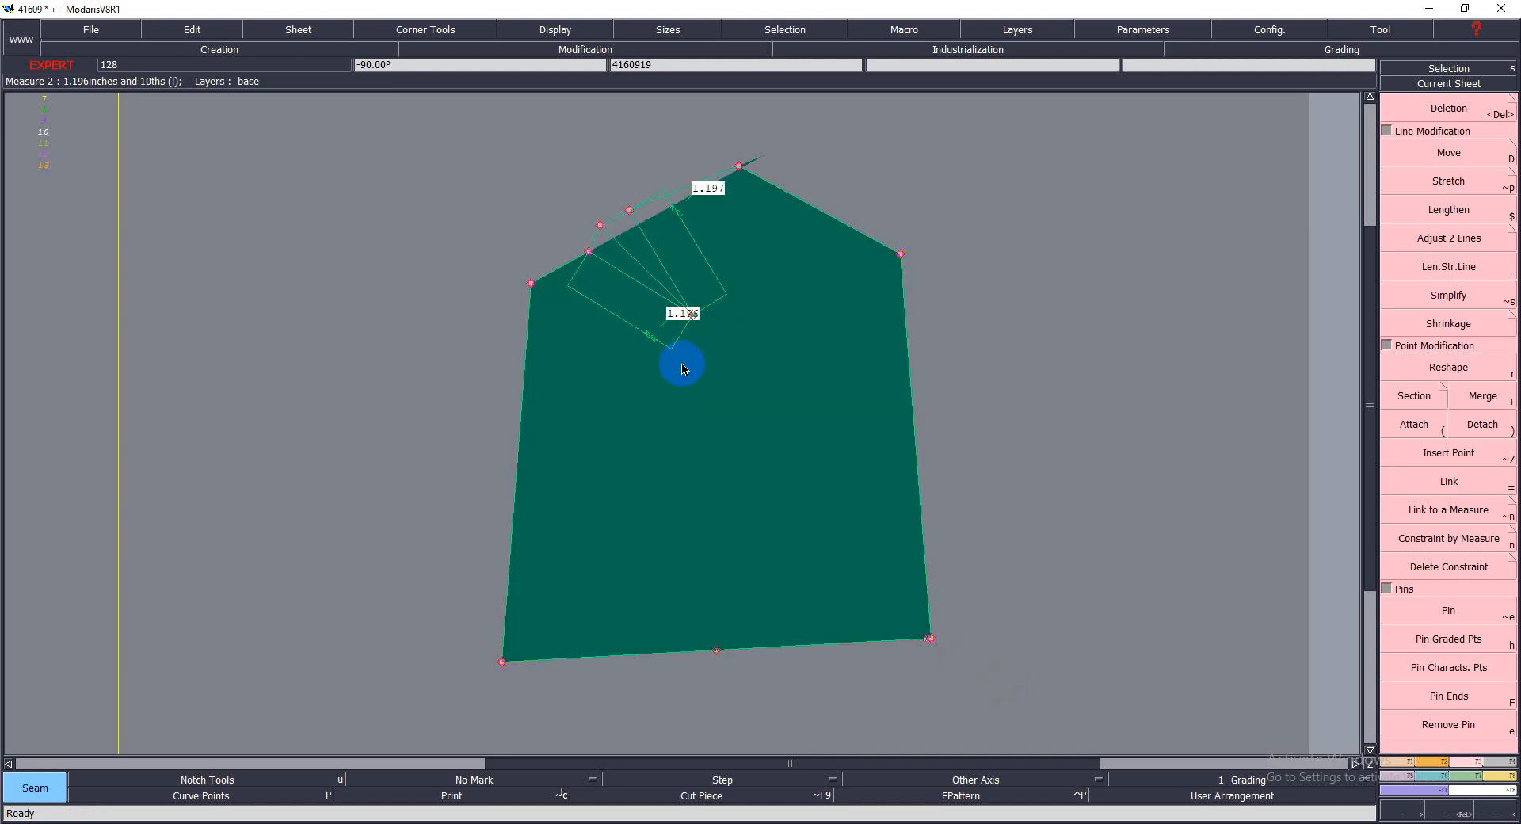
{"action": "key", "text": "j"}
{"action": "key", "text": "Return"}
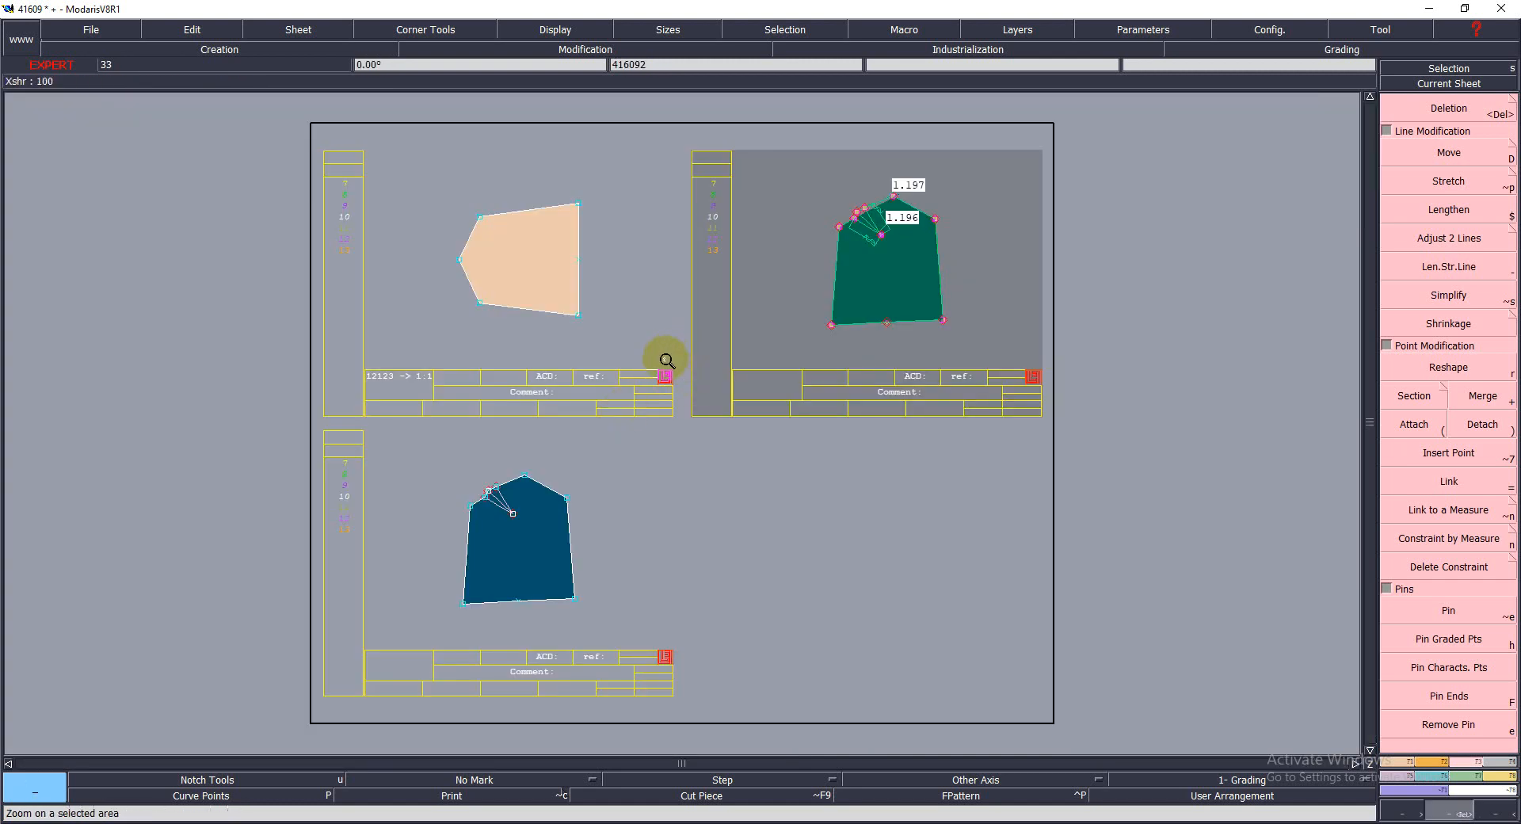
{"action": "left_click_drag", "start_coordinate": [454, 415], "coordinate": [587, 590]}
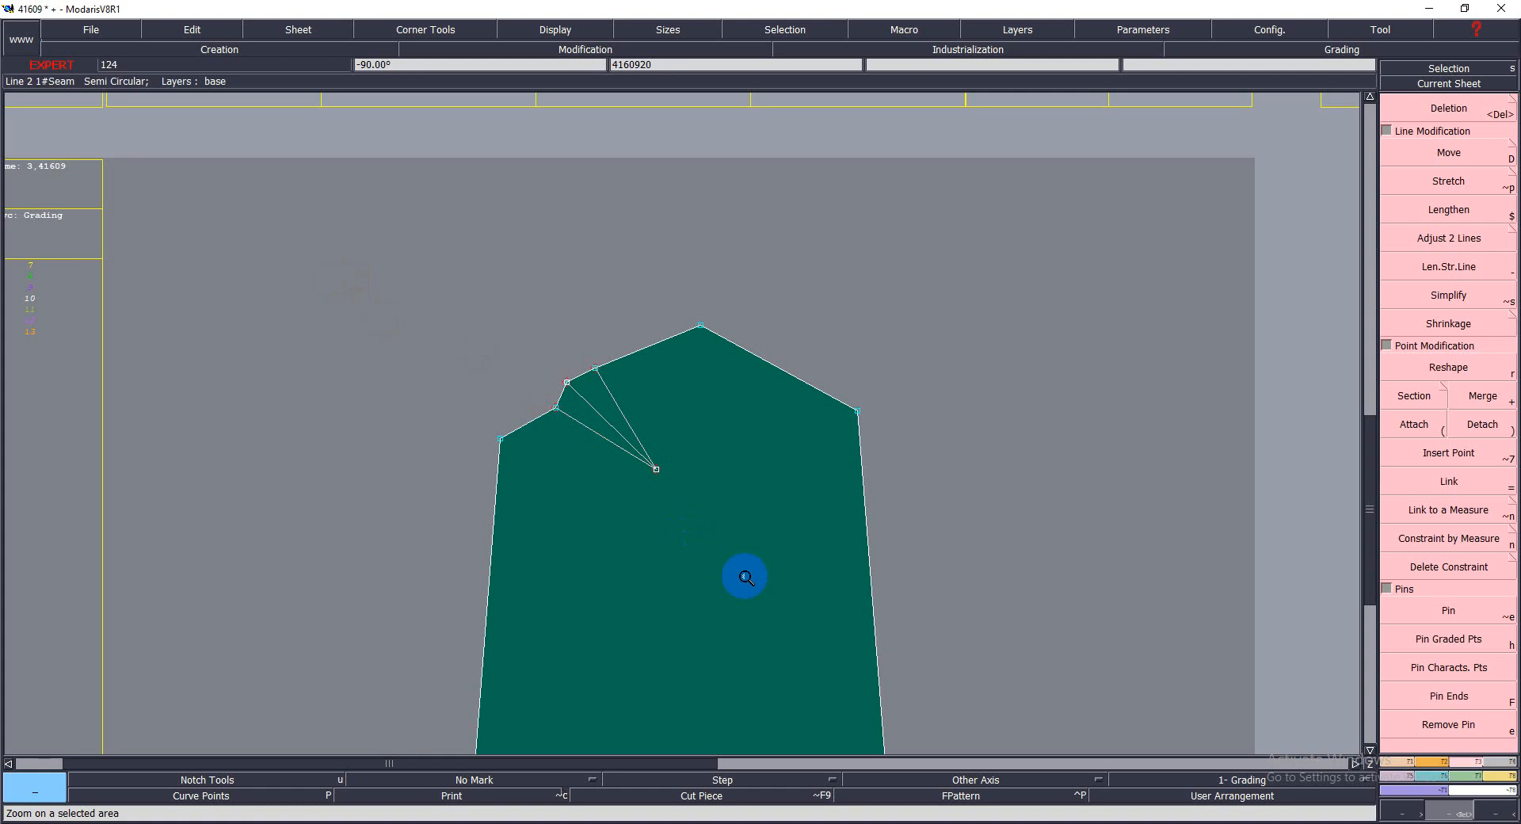
{"action": "key", "text": "j"}
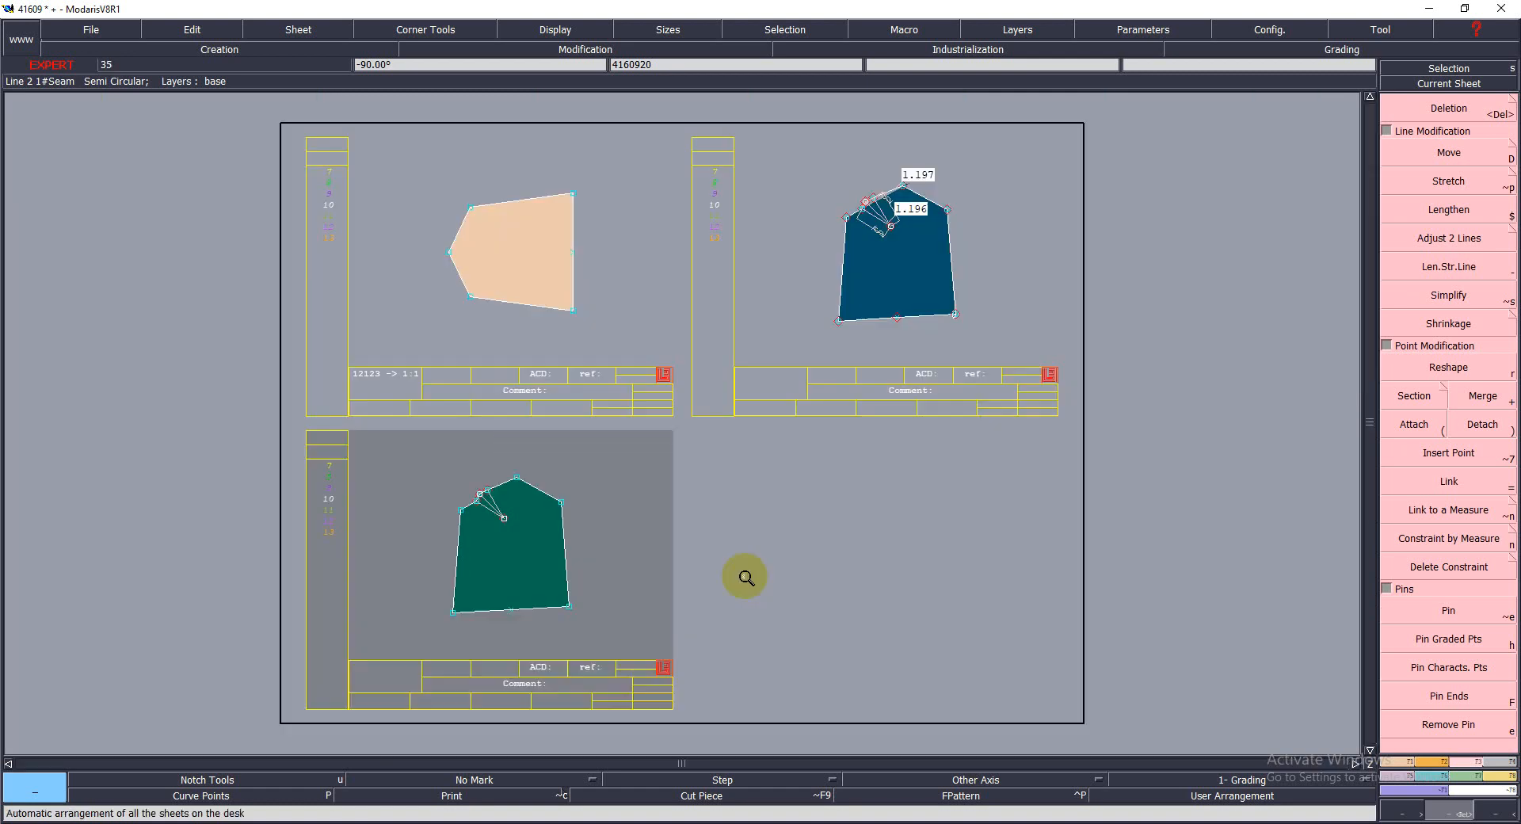
{"action": "key", "text": "Return"}
{"action": "mouse_move", "coordinate": [344, 464]}
{"action": "left_mouse_down"}
{"action": "mouse_move", "coordinate": [554, 581]}
{"action": "mouse_move", "coordinate": [584, 651]}
{"action": "left_mouse_up"}
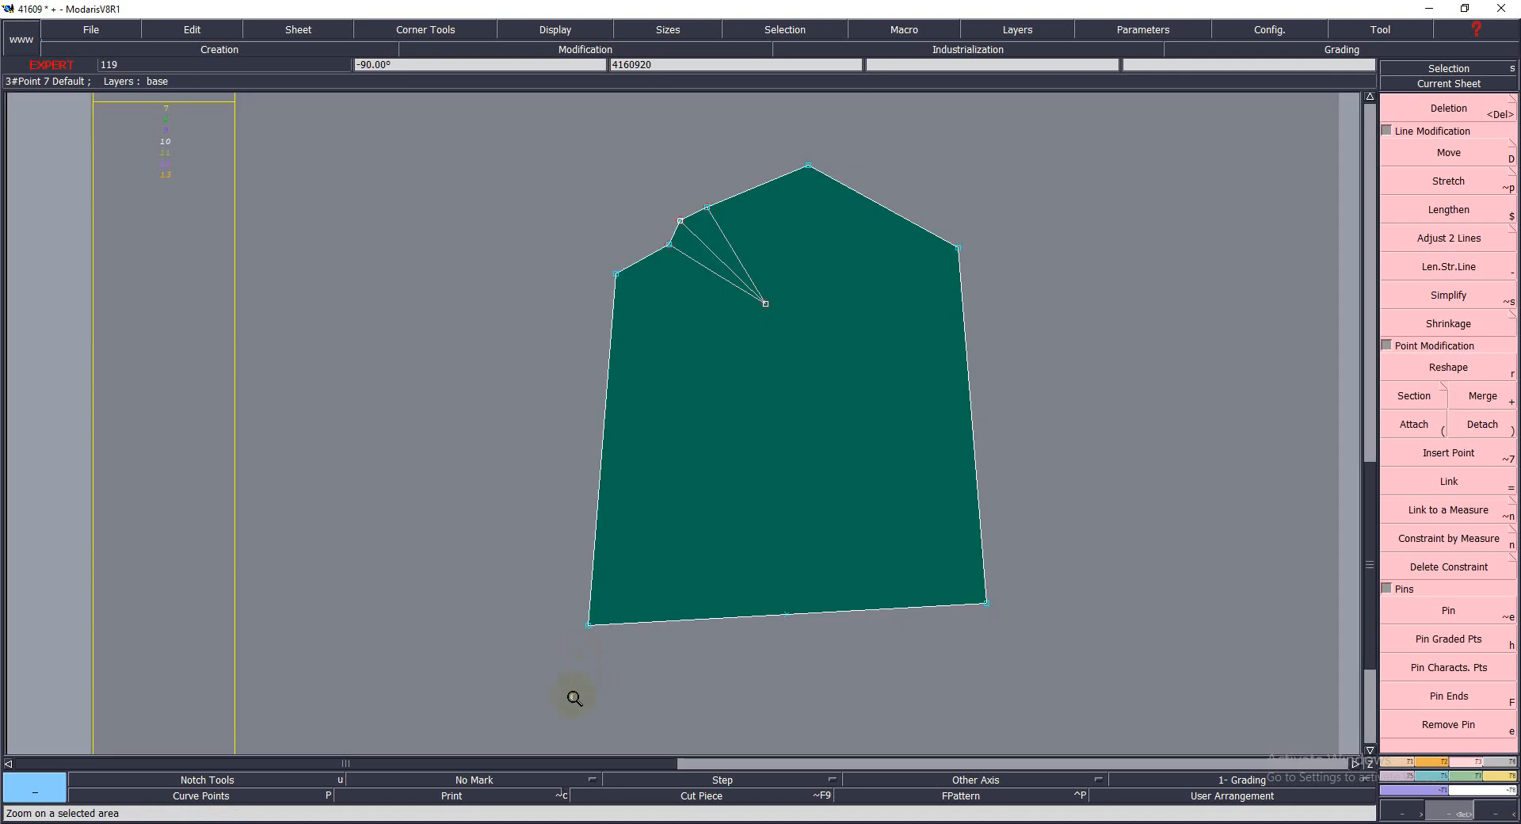